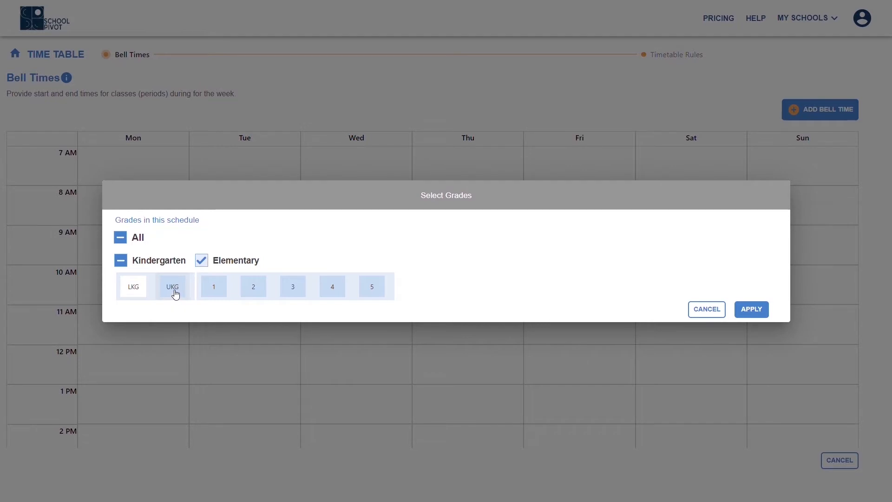
# - Include all Kindergarten and Elementary grades, with LKG and UKG selected again, in the schedule and apply the selection
pyautogui.click(174, 289)
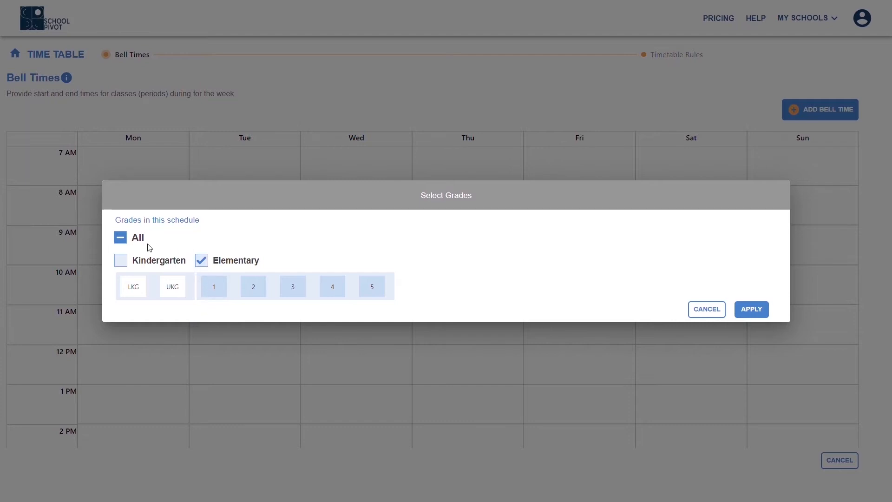
pyautogui.click(133, 286)
pyautogui.click(173, 290)
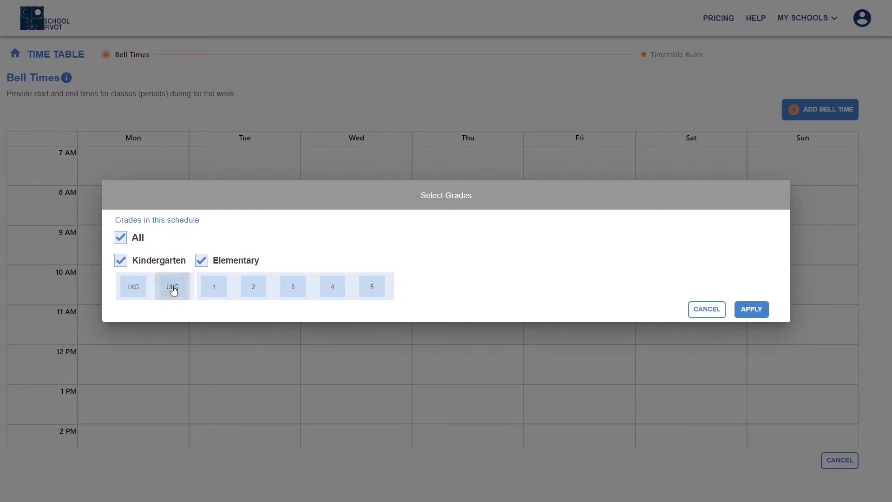
pyautogui.click(743, 310)
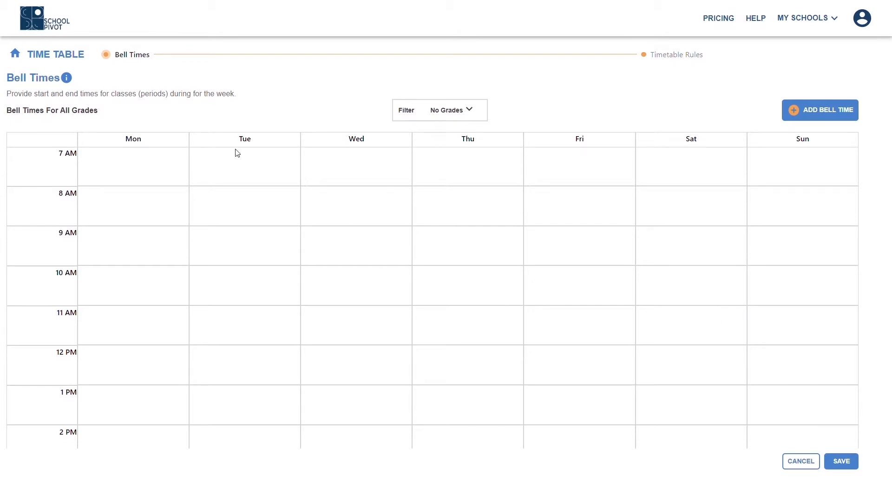
# - Read the Bell Times help on overlapping periods, grade-specific schedules, lunch breaks and period labels
pyautogui.click(66, 78)
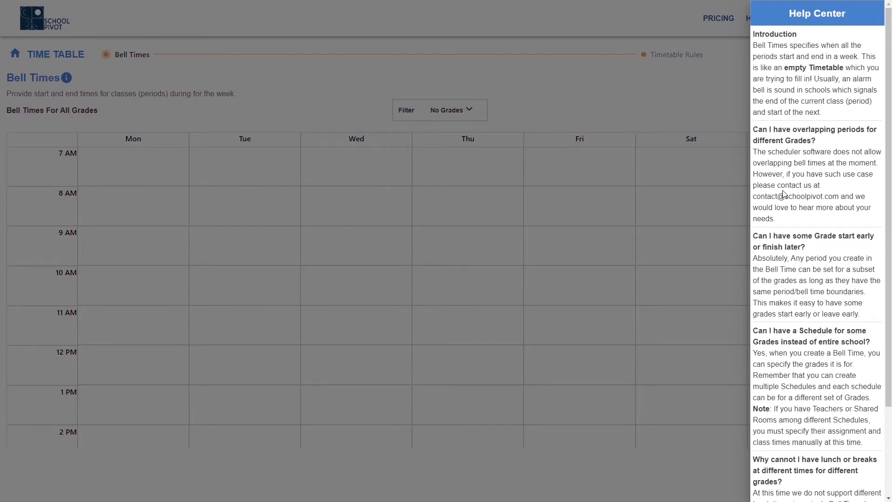
pyautogui.scroll(-3, 805, 204)
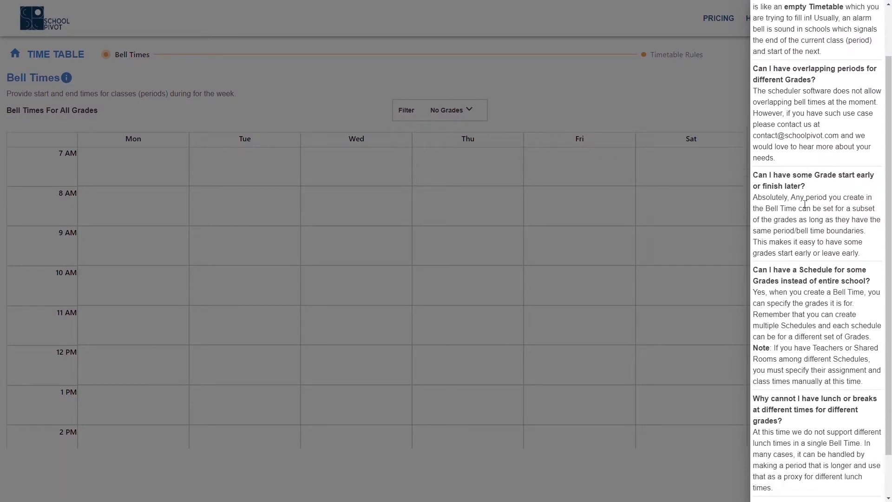
pyautogui.scroll(-2, 805, 204)
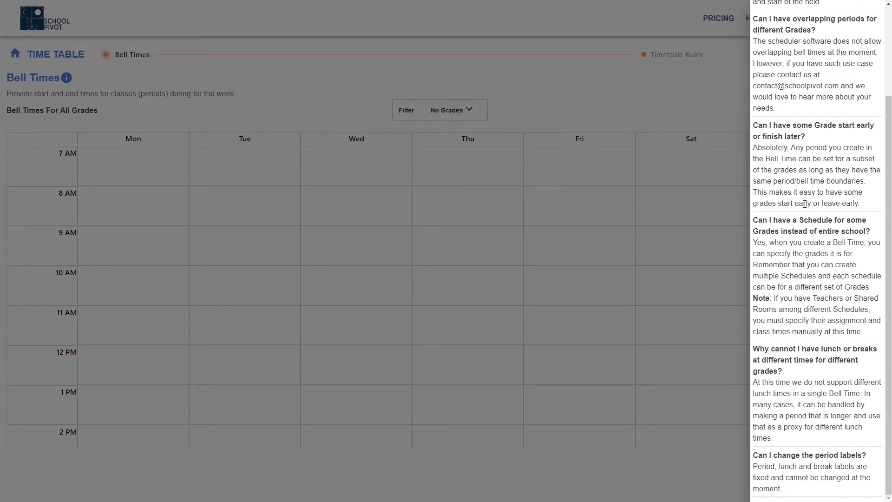
pyautogui.scroll(5, 804, 204)
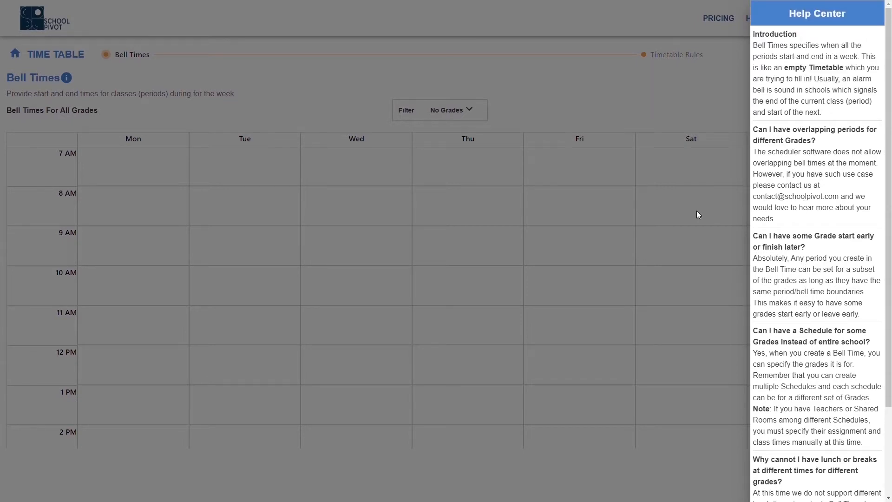
pyautogui.click(576, 188)
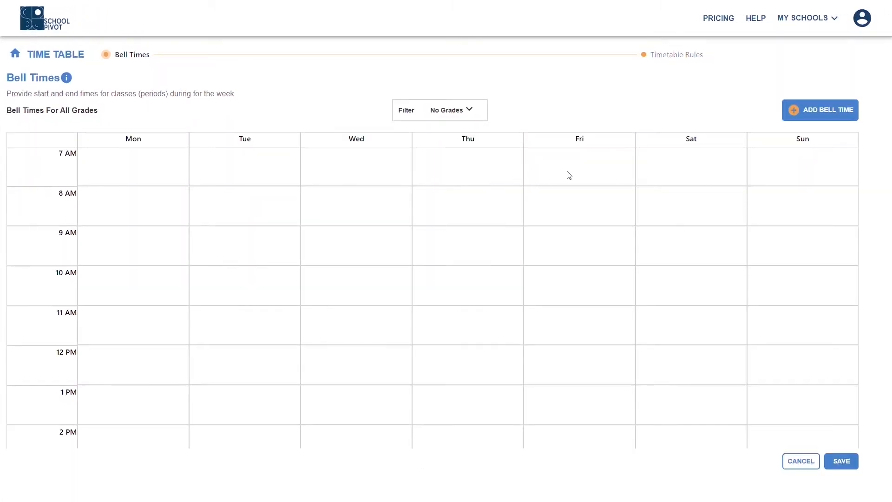
# - Add a Monday-to-Friday period from 08:30 to 09:30 AM for Elementary only, leaving out Kindergarten
pyautogui.click(809, 116)
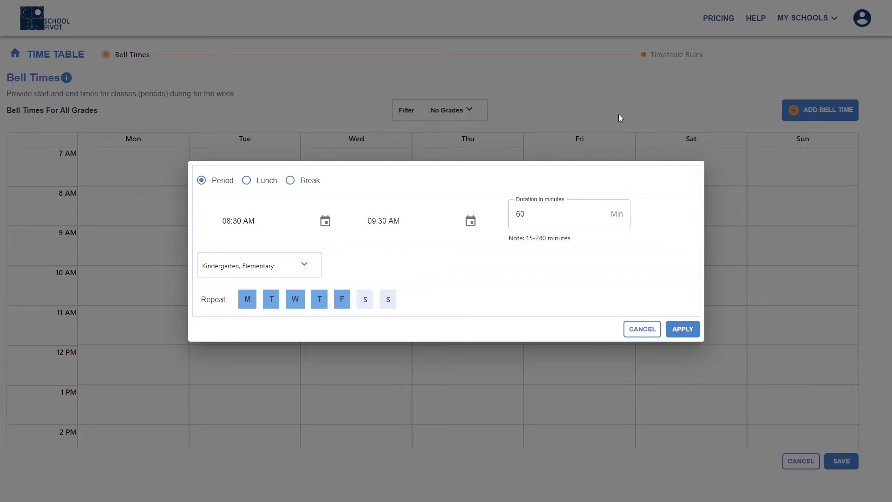
pyautogui.click(305, 266)
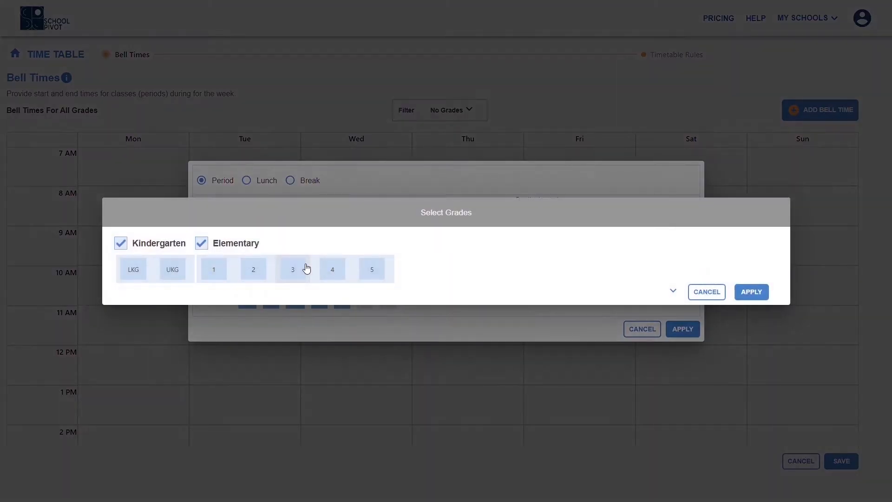
pyautogui.click(121, 250)
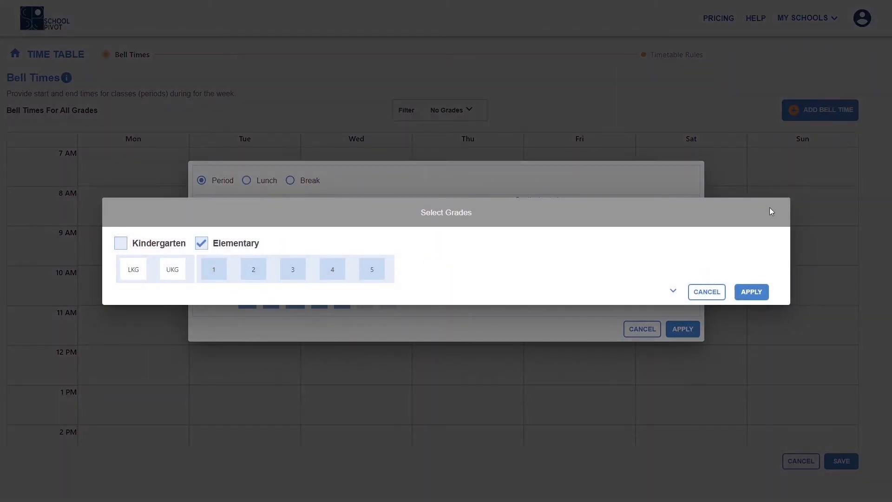
pyautogui.click(756, 293)
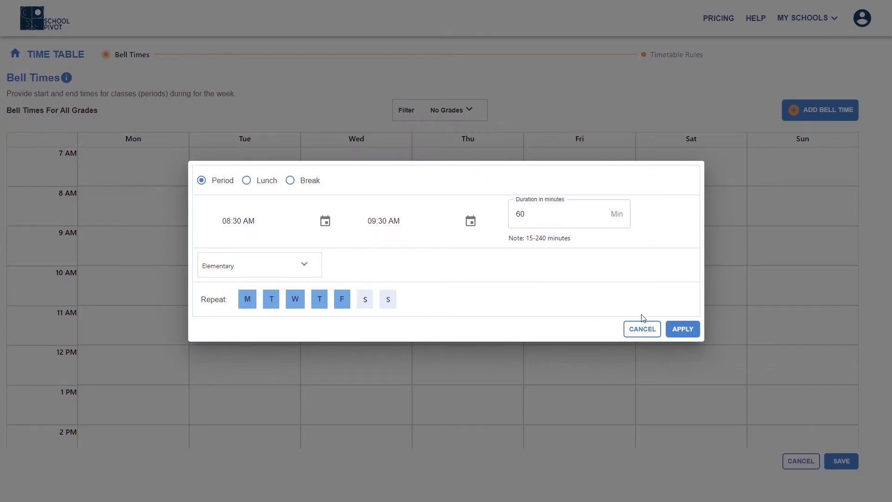
pyautogui.click(687, 330)
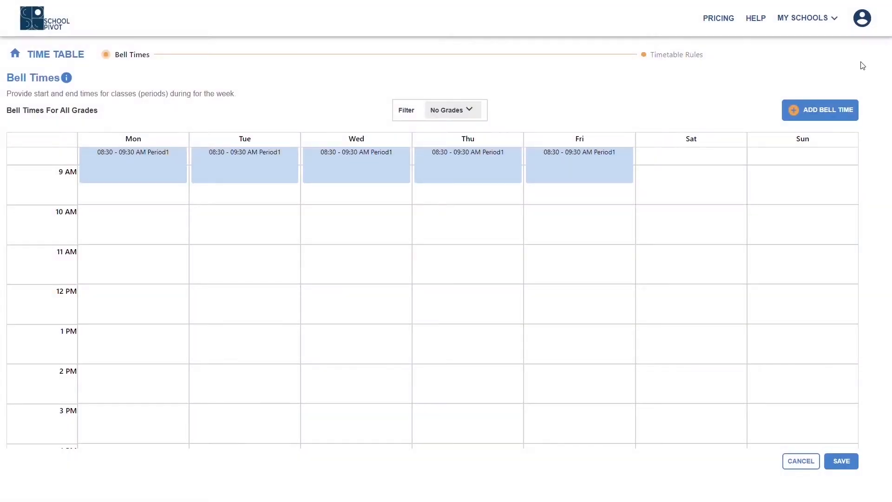
# - Add two weekday periods for Kindergarten and Elementary, 09:30 to 10:30 AM and 10:30 to 11:30 AM
pyautogui.click(812, 113)
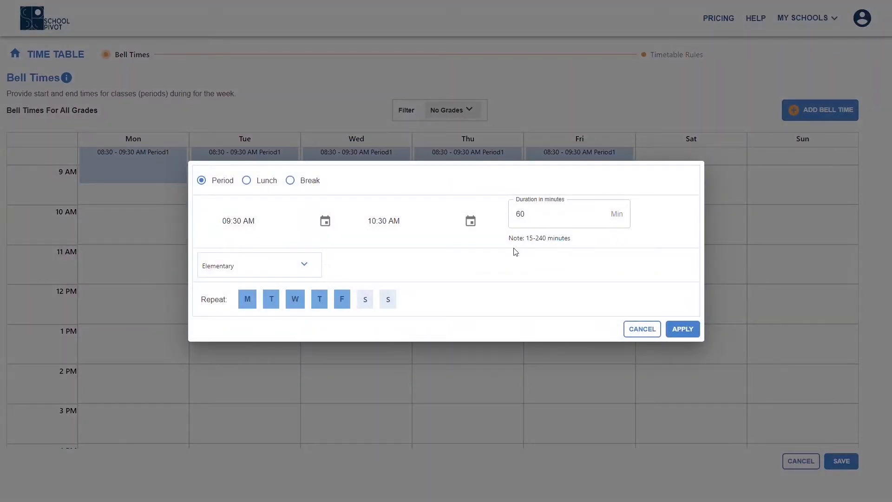
pyautogui.click(305, 266)
pyautogui.click(147, 247)
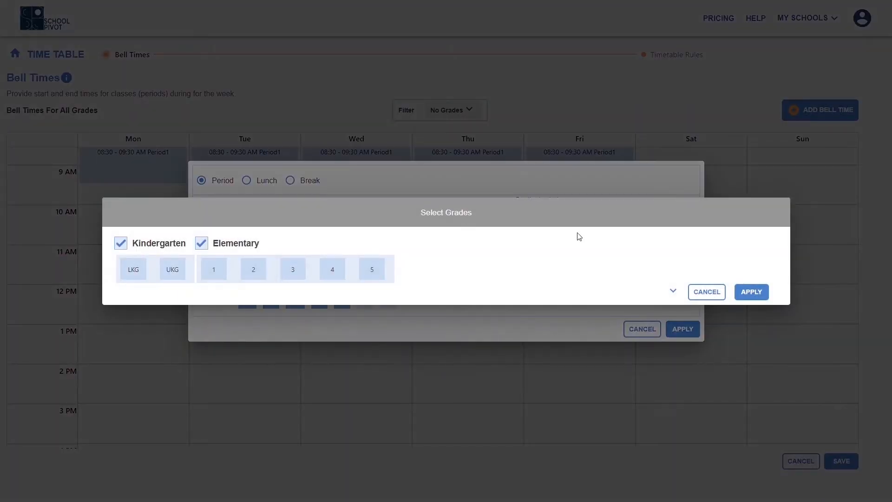
pyautogui.click(764, 290)
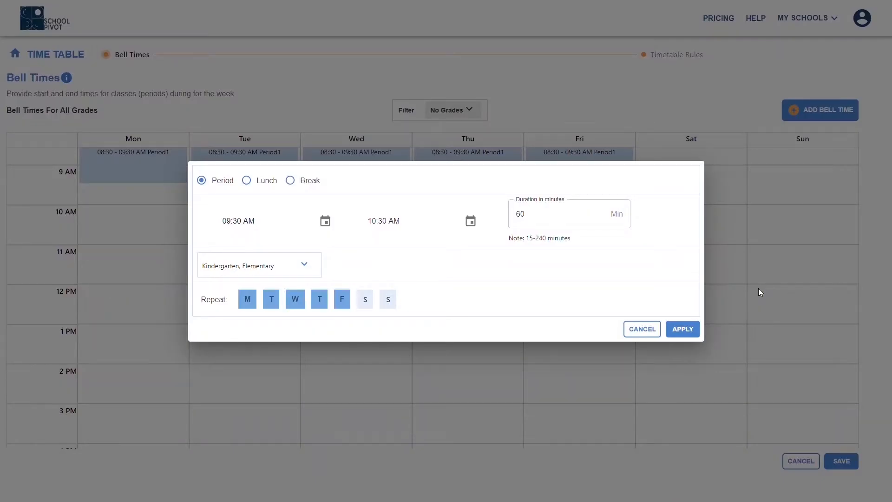
pyautogui.click(683, 329)
pyautogui.click(810, 114)
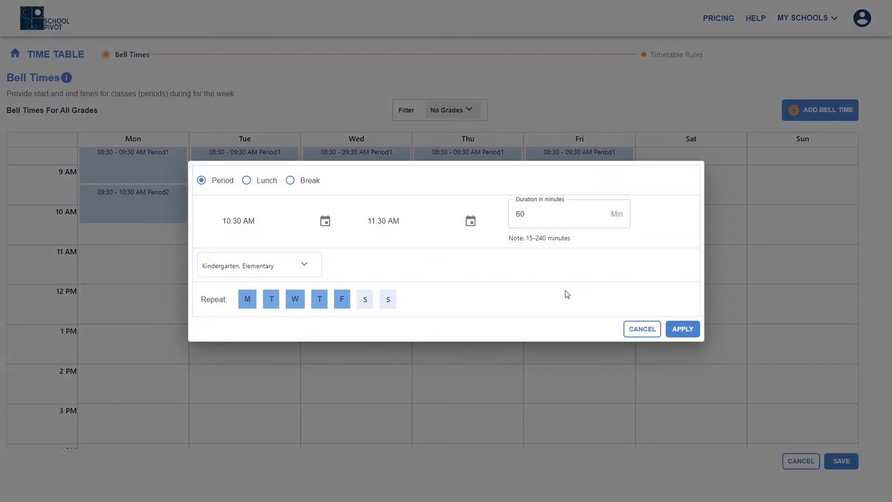
pyautogui.click(677, 330)
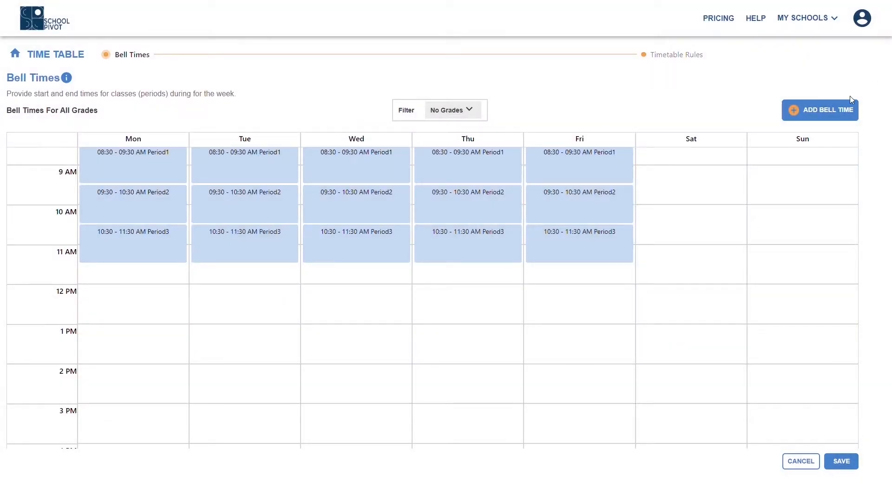
# - Add a 20-minute lunch starting at 11:30 AM on Monday to Friday
pyautogui.click(844, 110)
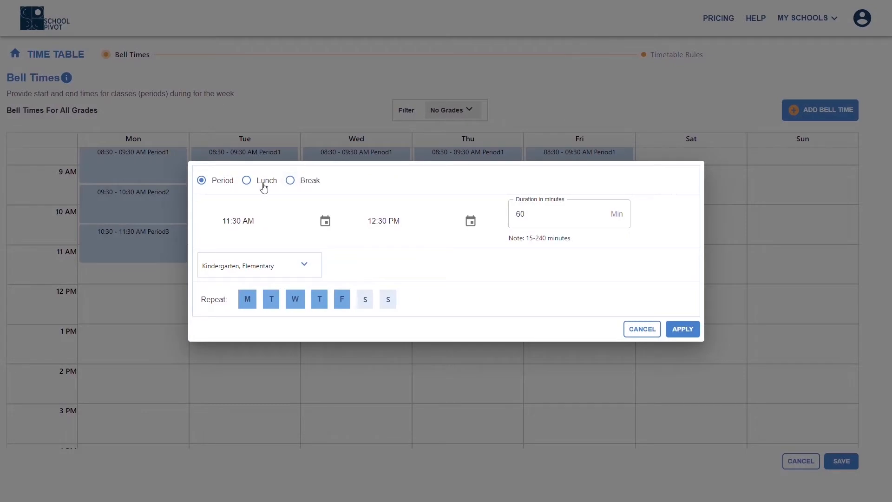
pyautogui.click(268, 186)
pyautogui.click(573, 230)
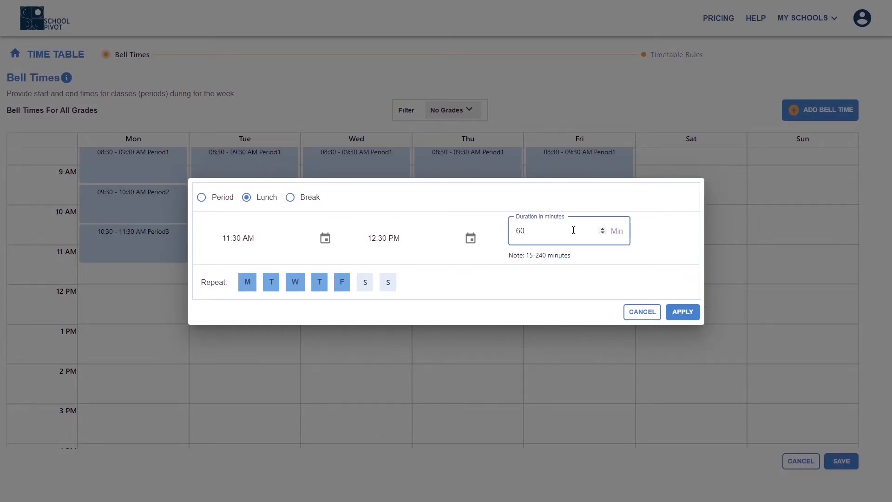
pyautogui.press('BackSpace')
pyautogui.press('BackSpace')
pyautogui.write('20')
pyautogui.click(683, 313)
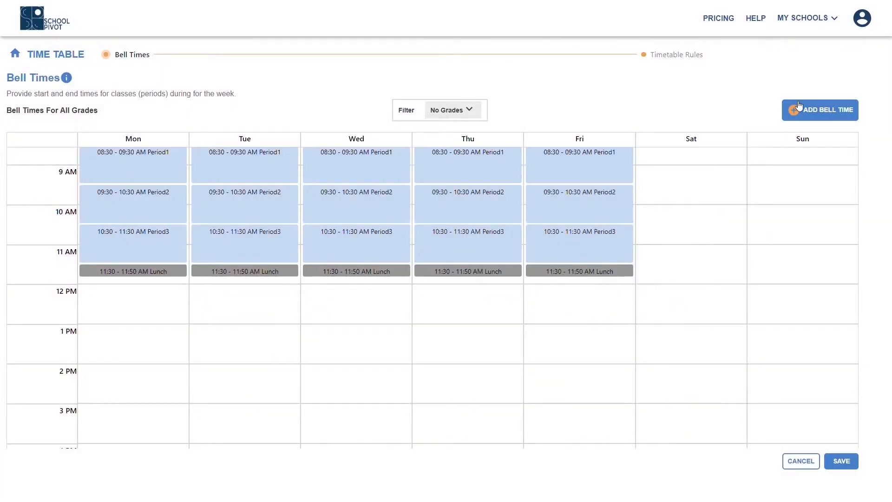
# - Add two 60-minute weekday periods after lunch for Kindergarten and Elementary, starting at 11:50 AM and 12:50 PM
pyautogui.click(795, 109)
pyautogui.click(202, 197)
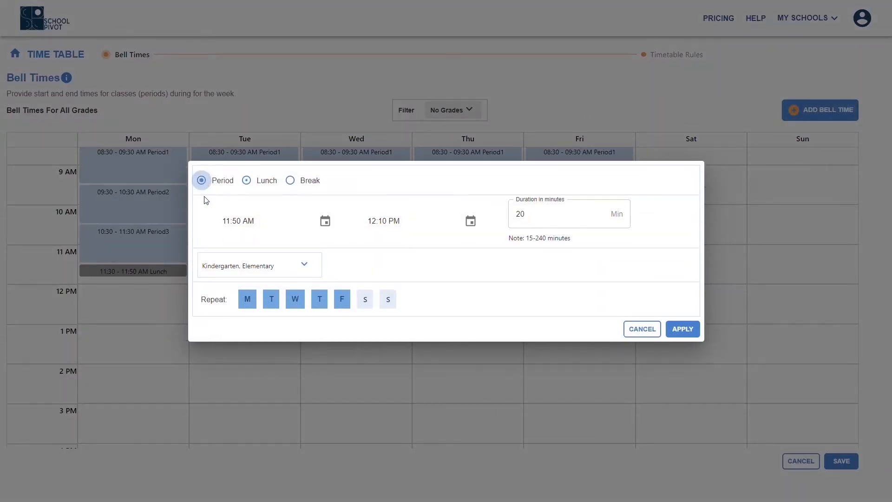
pyautogui.click(539, 224)
pyautogui.press('BackSpace')
pyautogui.press('BackSpace')
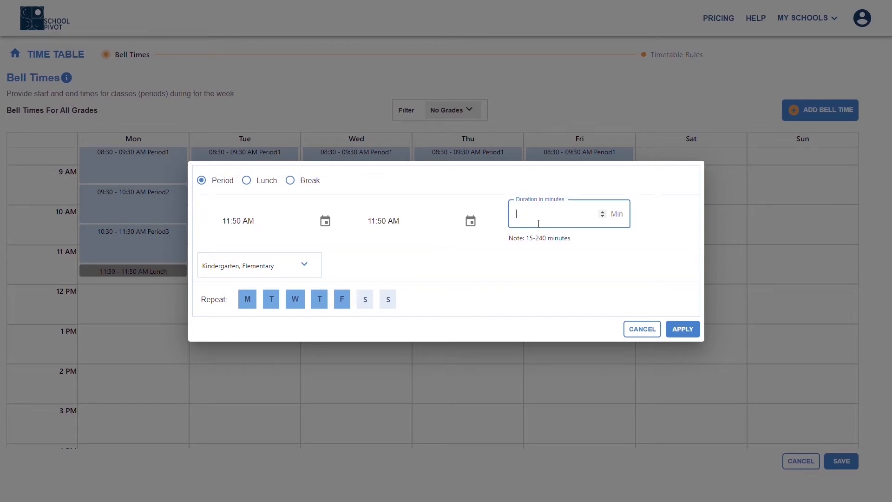
pyautogui.write('60')
pyautogui.click(683, 330)
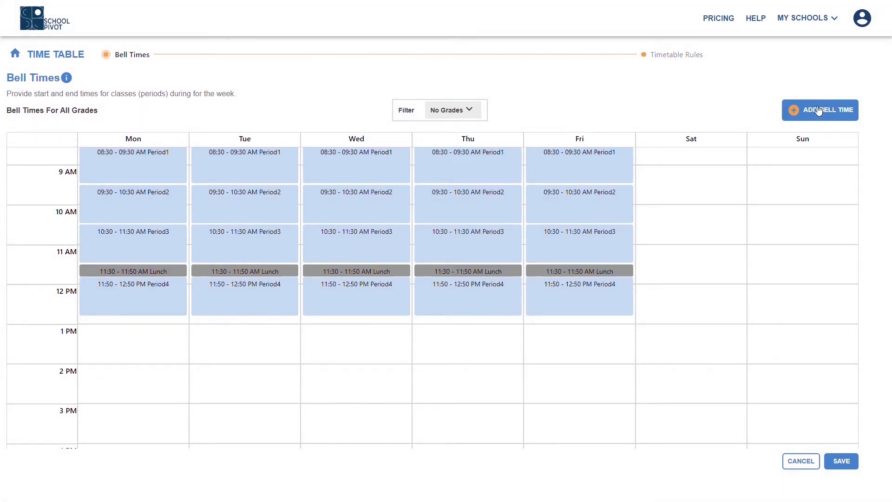
pyautogui.click(818, 110)
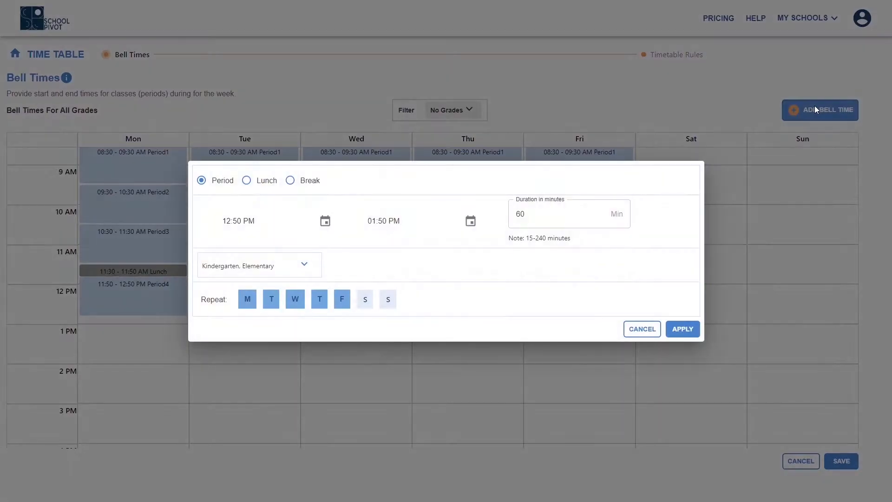
pyautogui.click(683, 329)
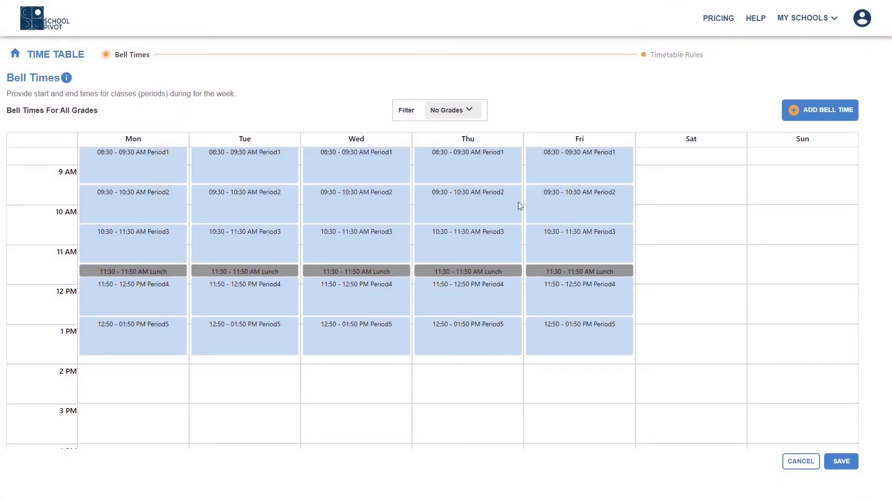
# - Filter the bell times to Kindergarten only and view the settings of Thursday's 09:30 AM period
pyautogui.click(471, 113)
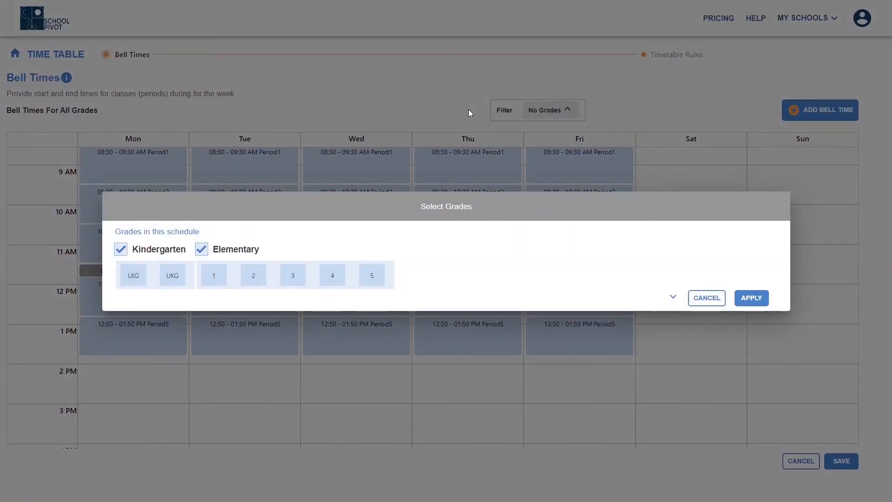
pyautogui.click(201, 250)
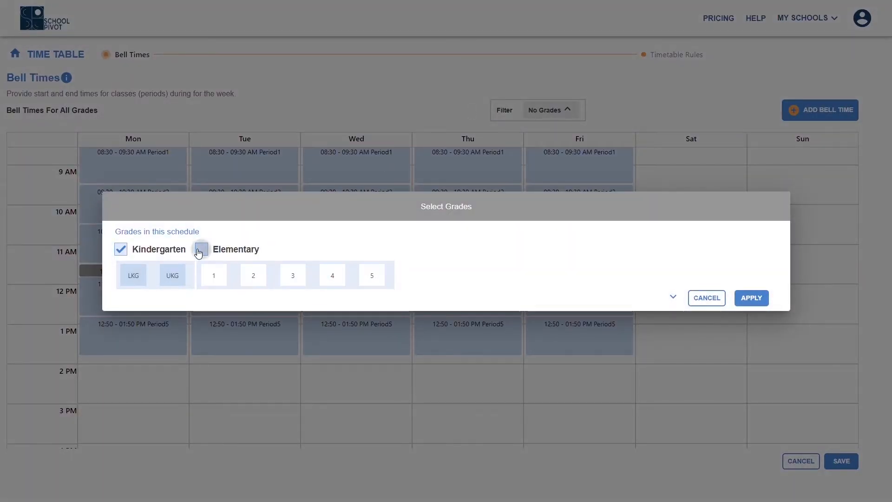
pyautogui.click(752, 299)
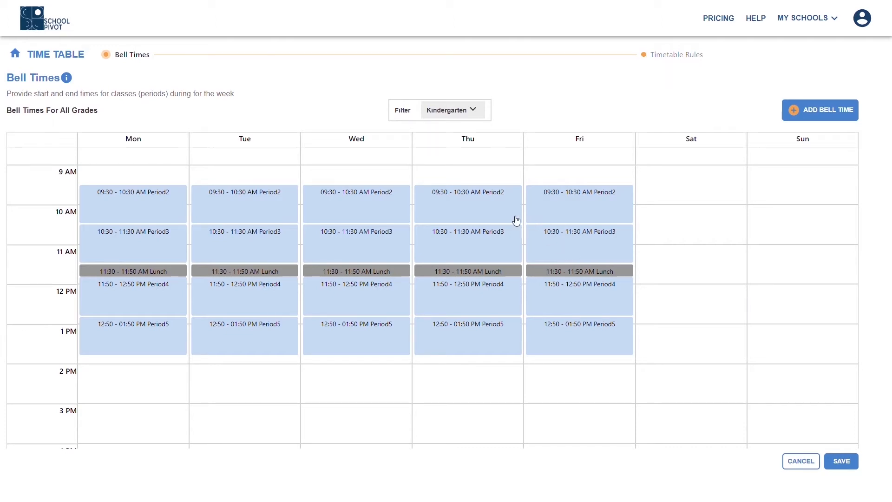
pyautogui.click(480, 211)
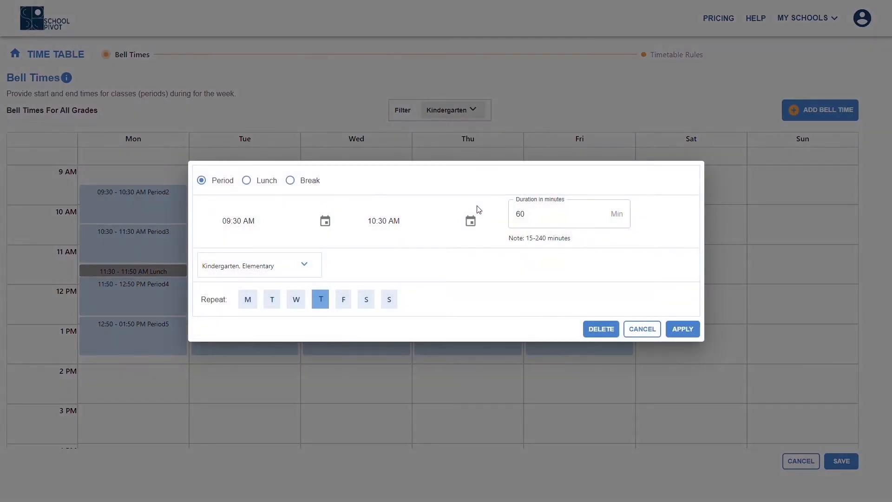
pyautogui.click(642, 331)
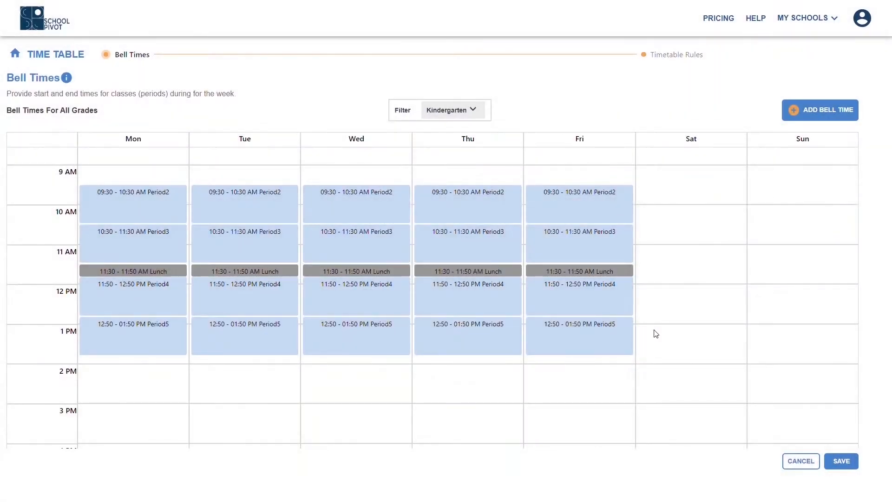
# - Add Elementary back to the grade filter and view the bell times for both grade groups
pyautogui.click(466, 114)
pyautogui.click(212, 246)
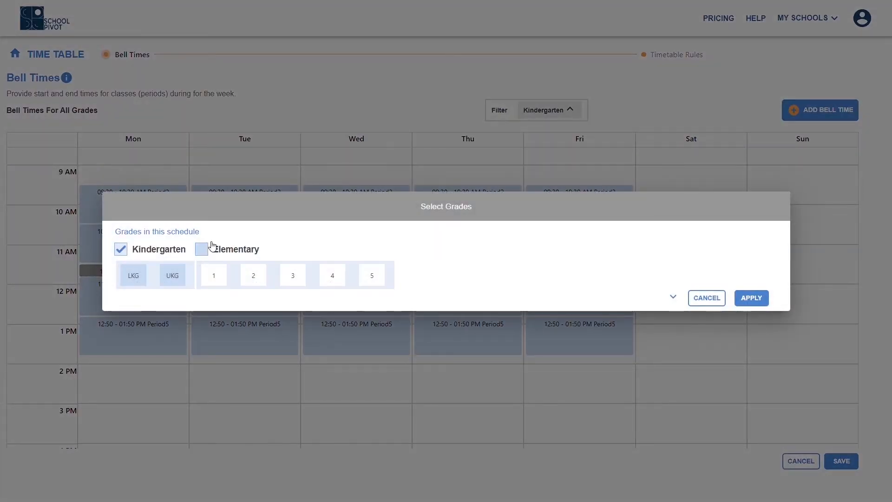
pyautogui.click(752, 299)
pyautogui.scroll(-1, 845, 427)
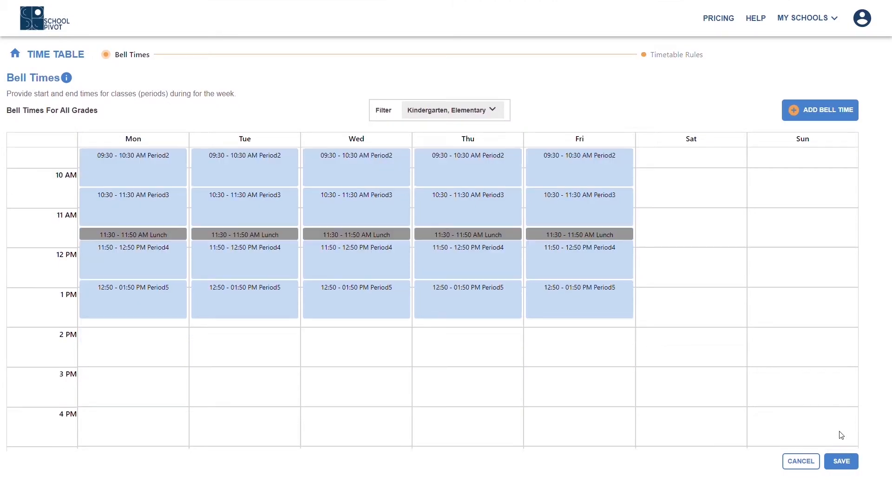
# - Save the bell times and open the Timetable Rules stage
pyautogui.click(841, 462)
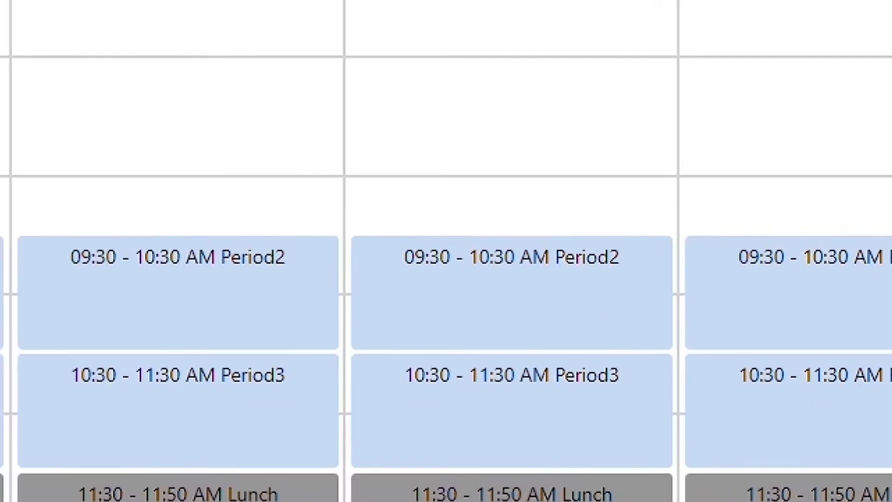
pyautogui.click(671, 56)
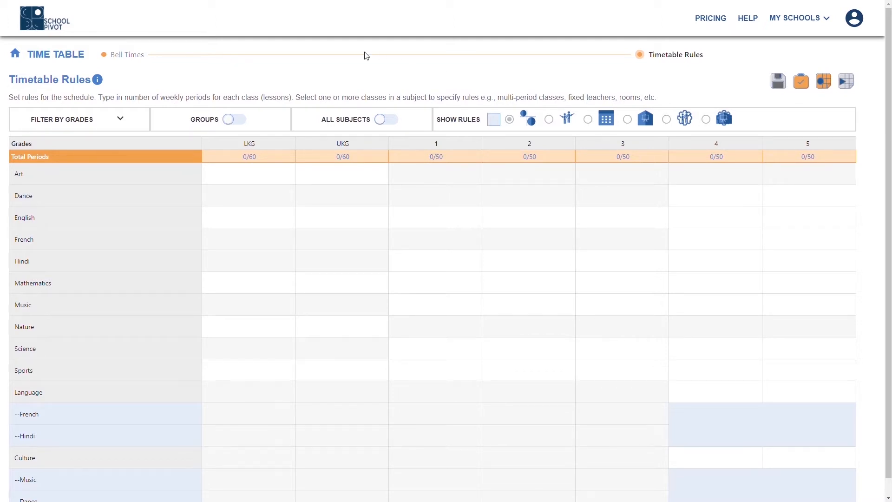
# - Read through the help on timetable rules, from the introduction to the question about saving rules
pyautogui.click(97, 79)
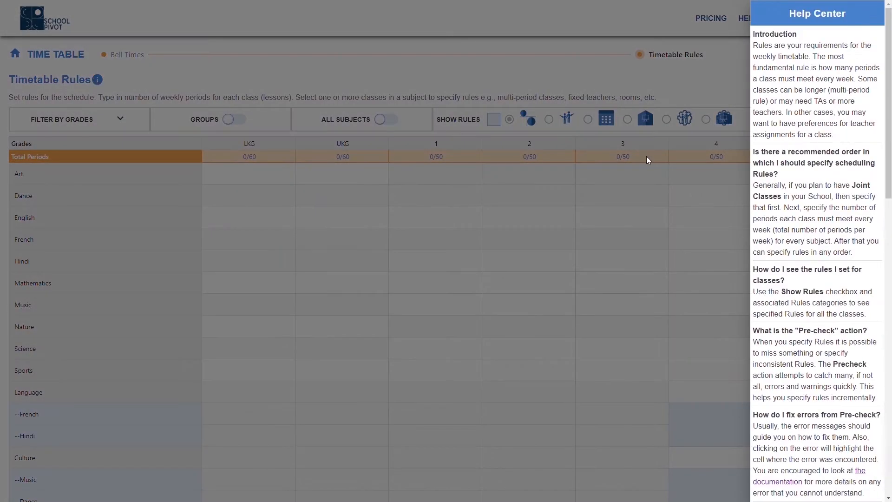
pyautogui.scroll(-5, 824, 232)
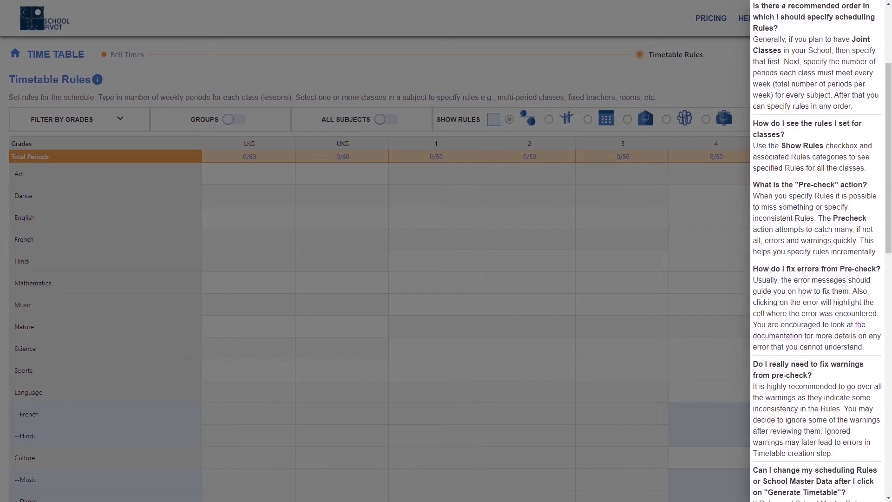
pyautogui.scroll(-9, 824, 232)
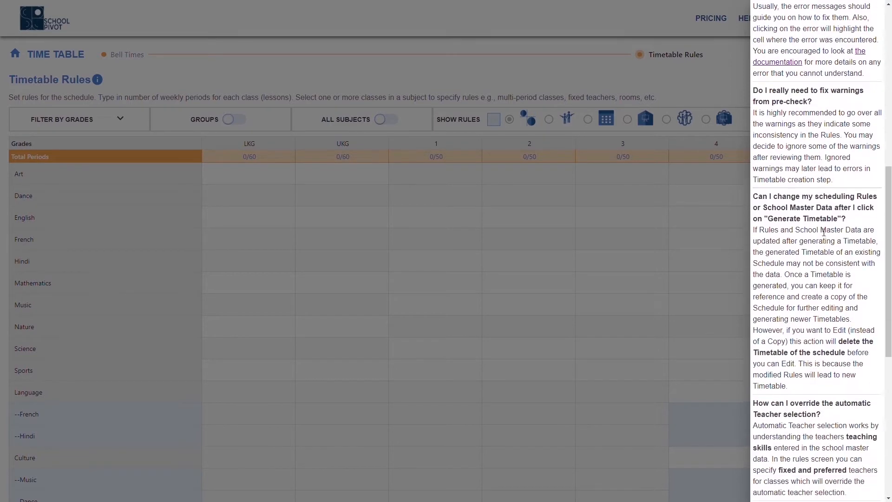
pyautogui.scroll(-2, 824, 232)
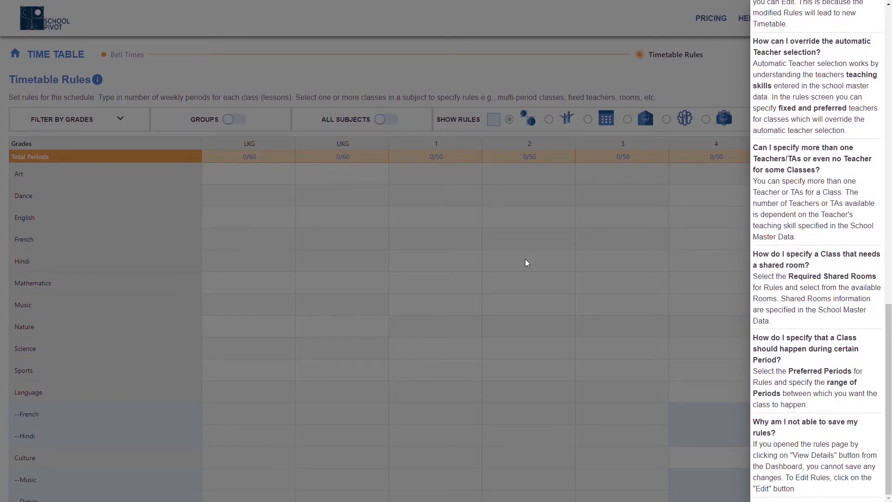
pyautogui.click(468, 239)
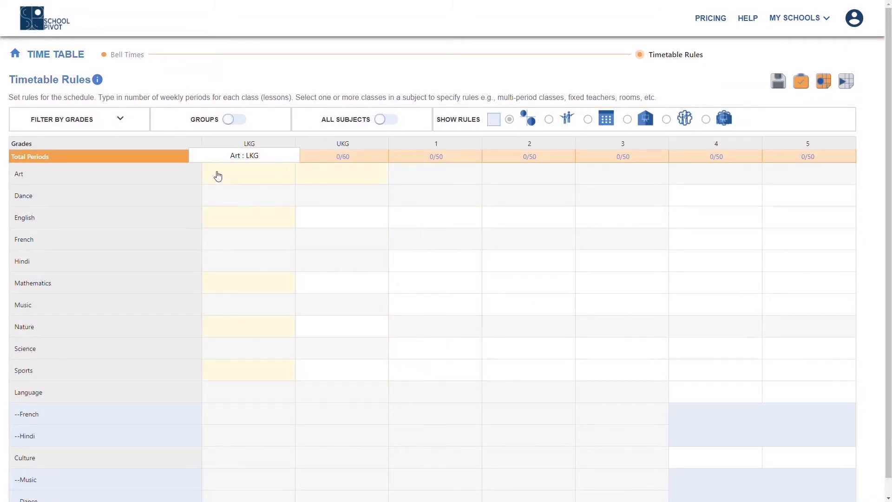
# - Filter the timetable rules grid to show only the Elementary grades, leaving out Kindergarten
pyautogui.click(115, 129)
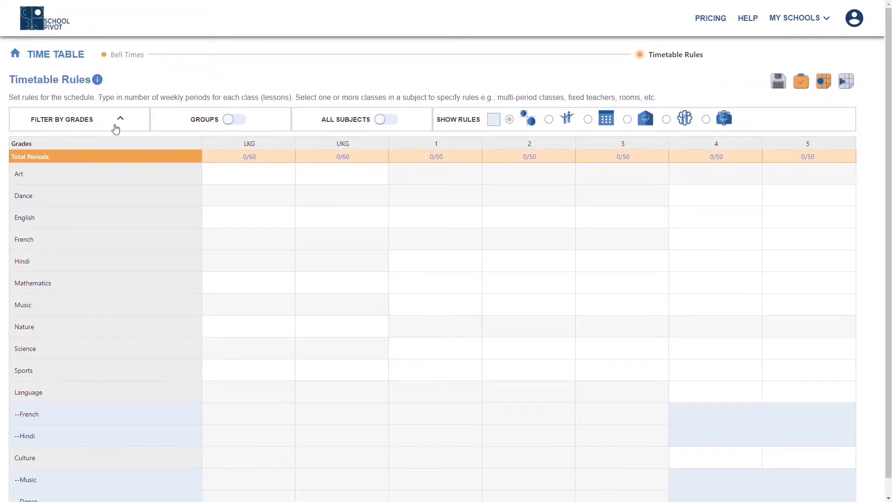
pyautogui.click(116, 128)
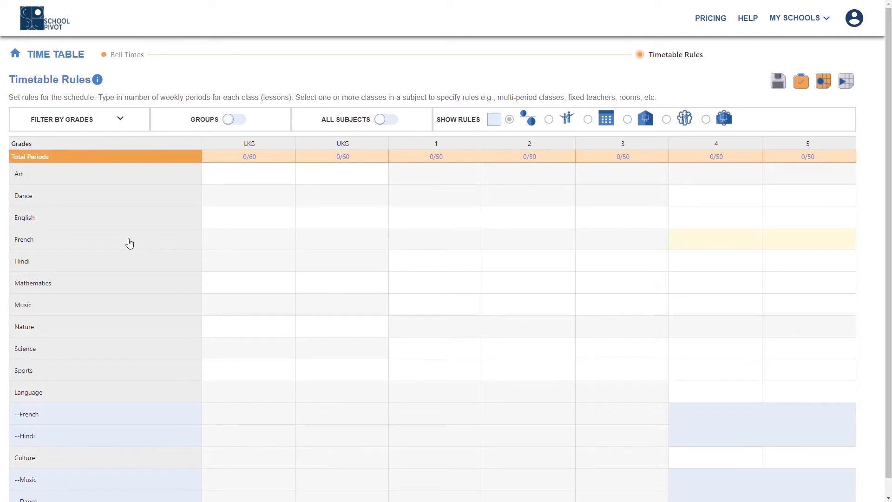
pyautogui.scroll(-1, 130, 244)
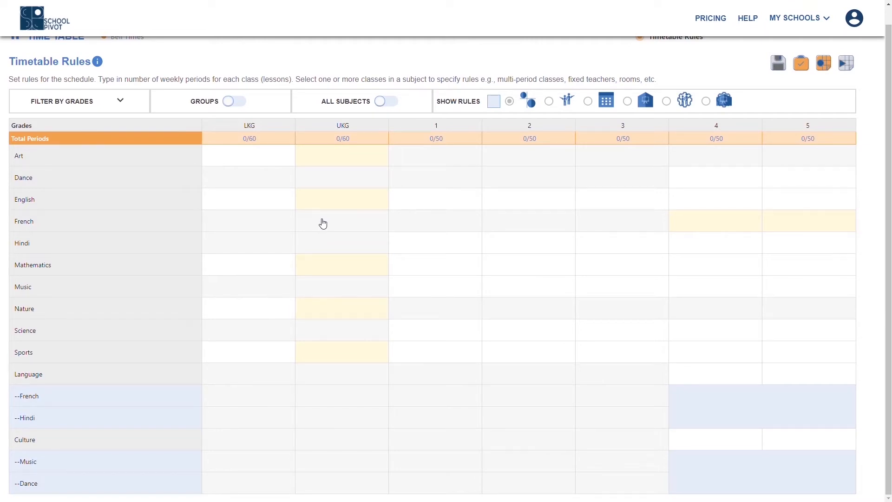
pyautogui.click(114, 106)
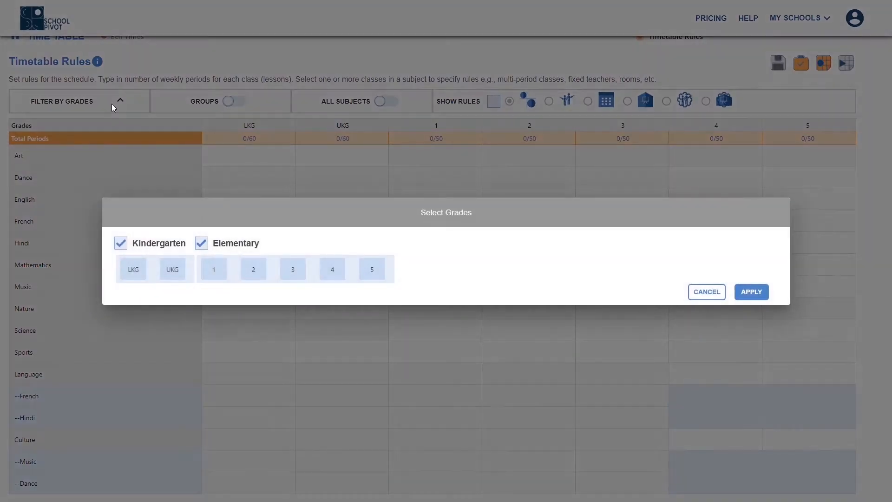
pyautogui.click(135, 246)
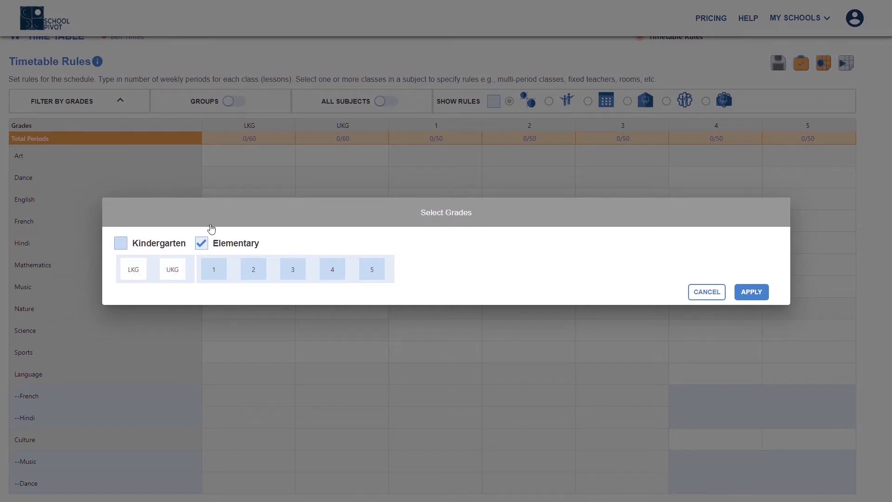
pyautogui.click(757, 296)
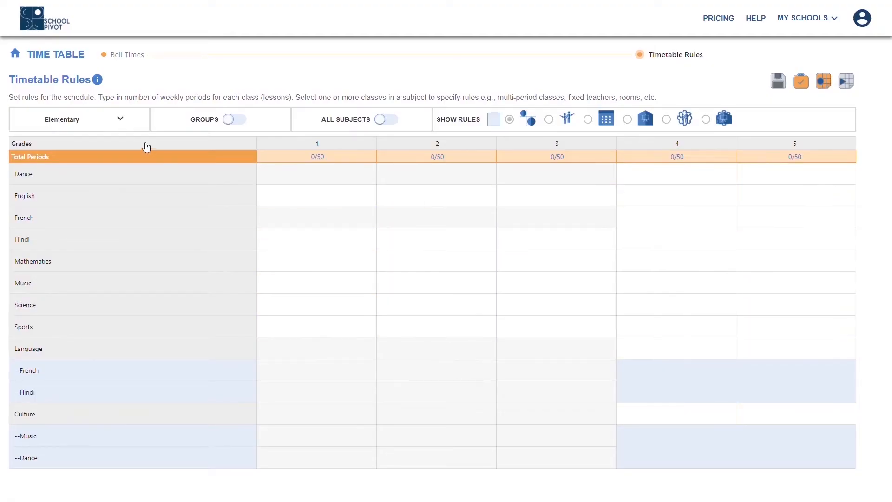
# - Narrow the grade filter to grades 4 and 5 by excluding grades 1, 2 and 3
pyautogui.click(120, 124)
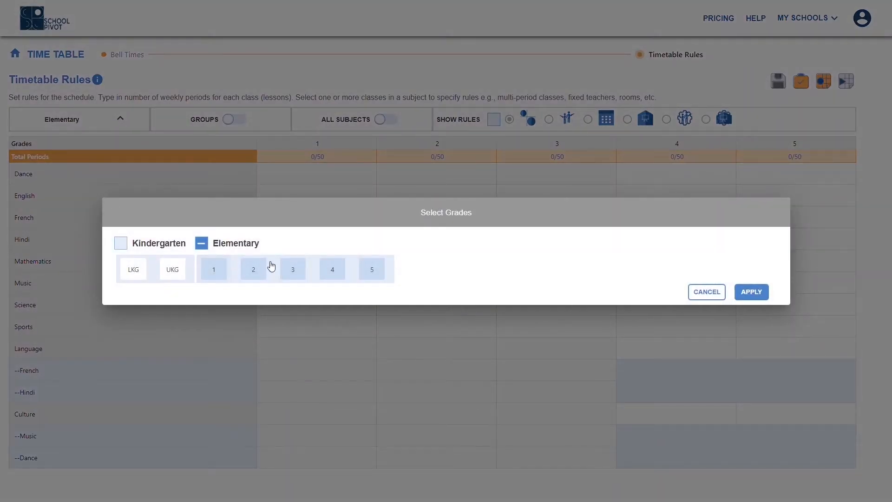
pyautogui.click(288, 272)
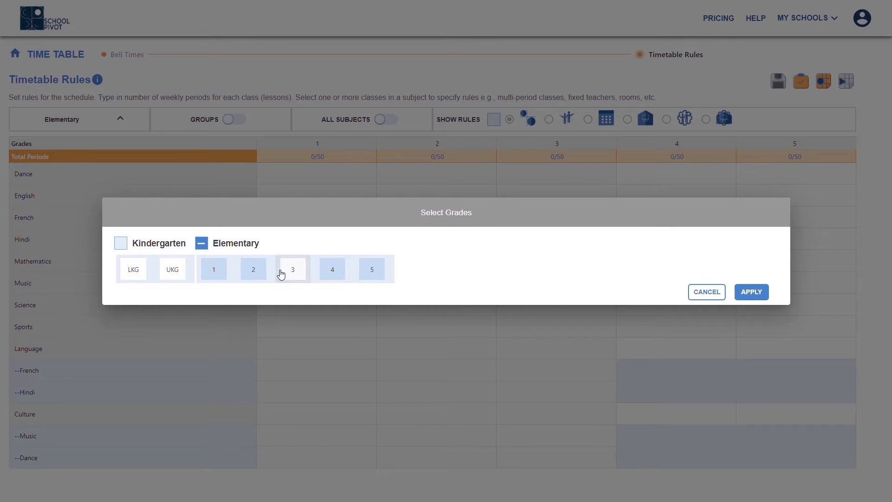
pyautogui.click(257, 273)
pyautogui.click(213, 269)
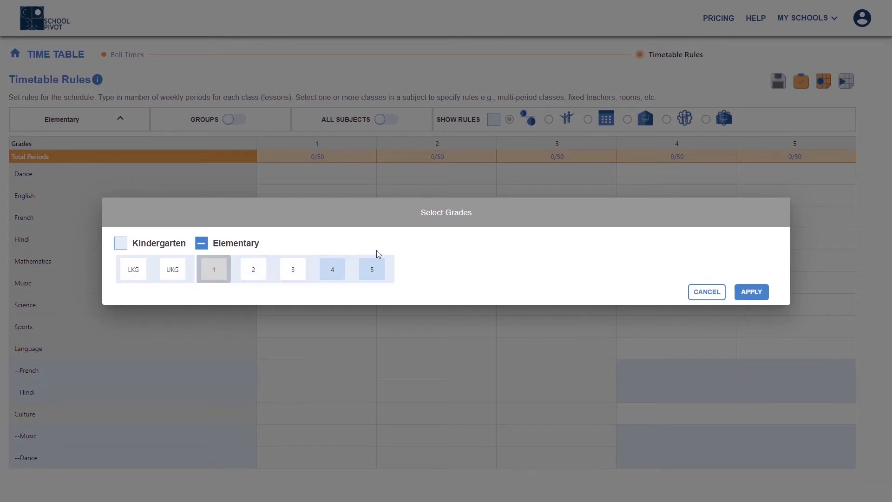
pyautogui.click(746, 293)
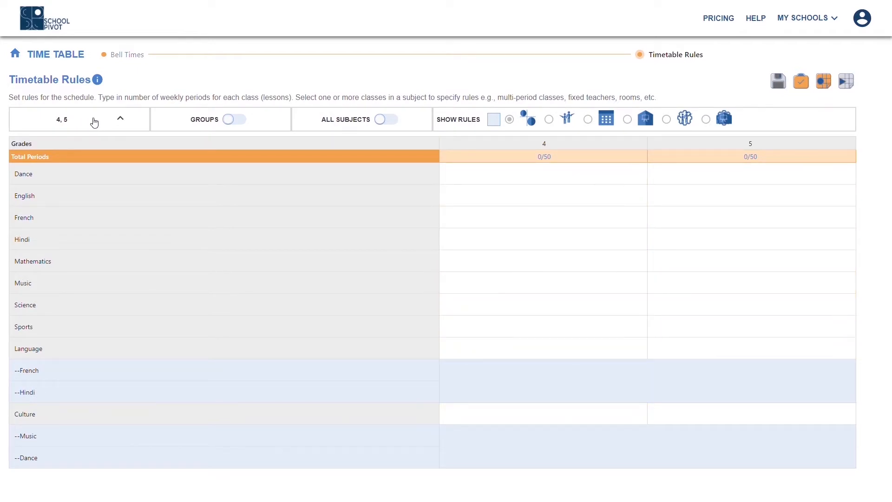
# - Include all Kindergarten and Elementary grades in the grade filter again
pyautogui.click(101, 122)
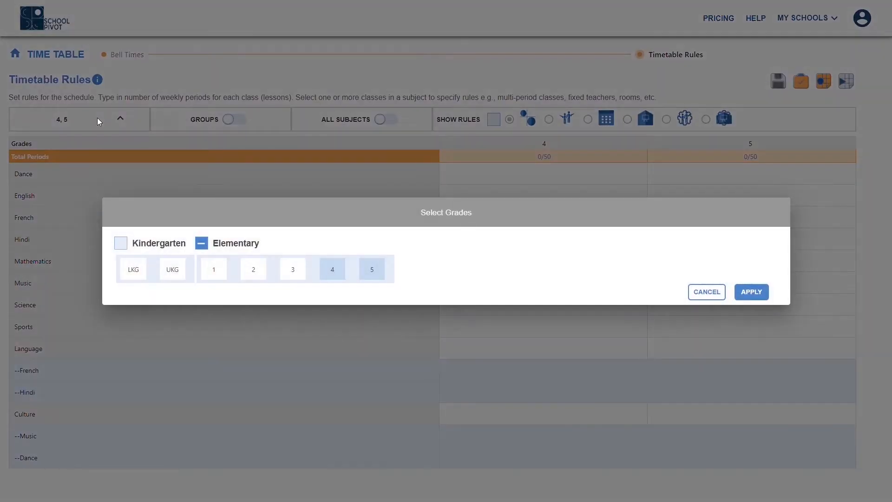
pyautogui.click(121, 244)
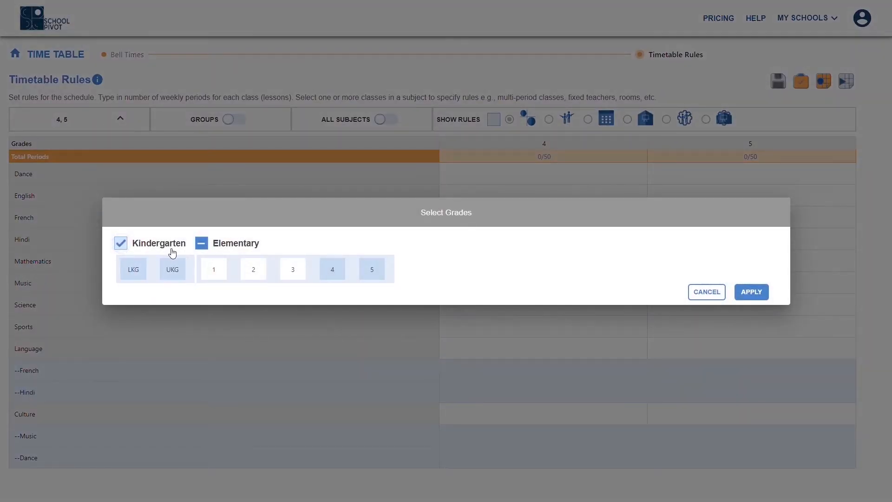
pyautogui.click(201, 243)
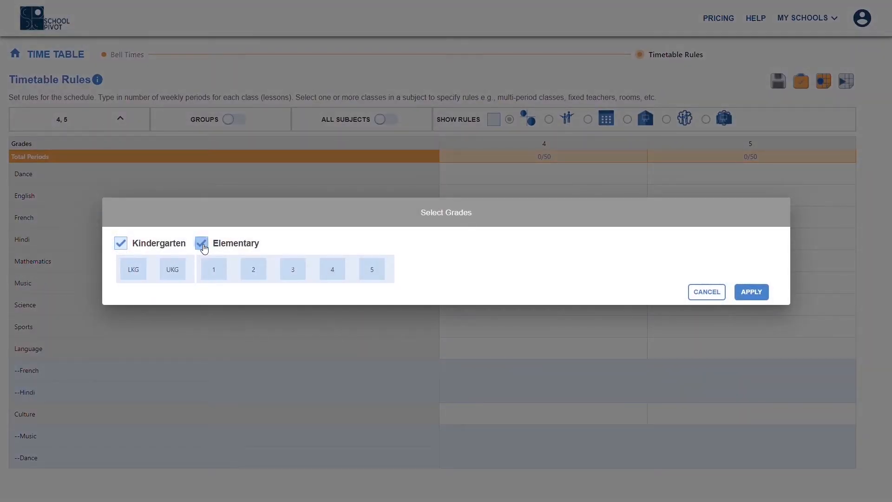
pyautogui.click(750, 292)
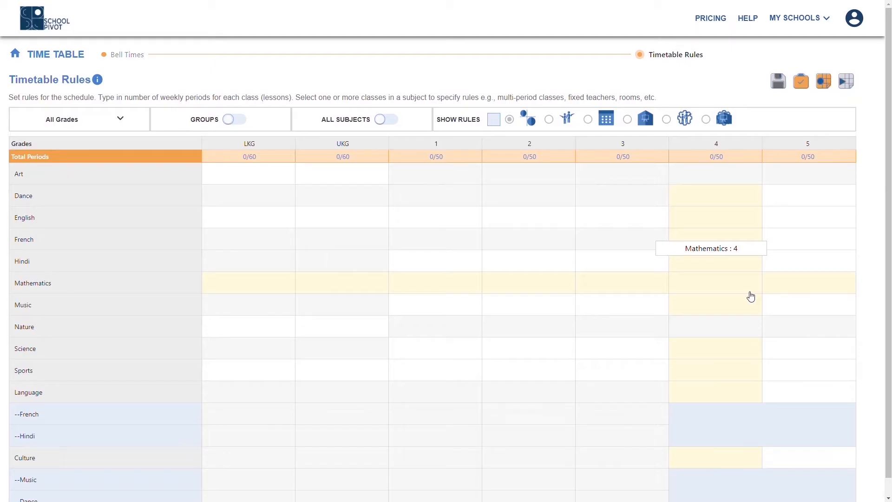
# - Show the individual groups of every grade in the rules grid, look over the classes, and switch the all-subjects view
pyautogui.click(236, 120)
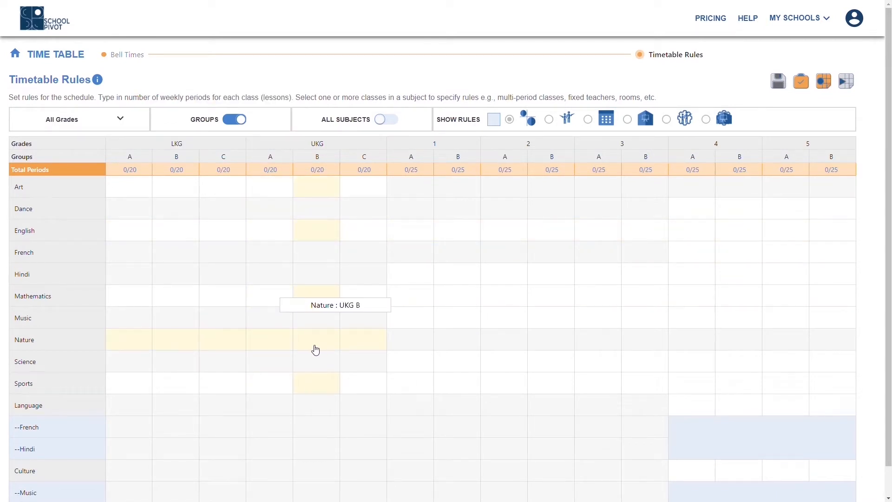
pyautogui.scroll(-1, 316, 349)
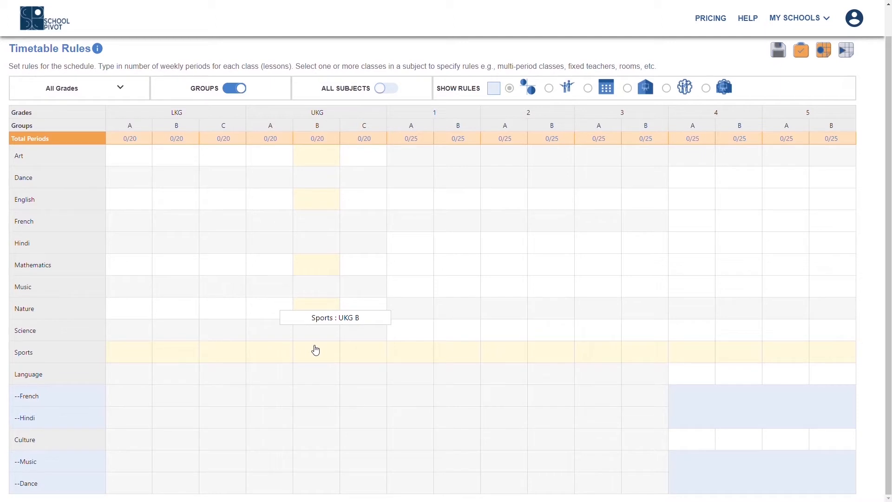
pyautogui.scroll(1, 315, 349)
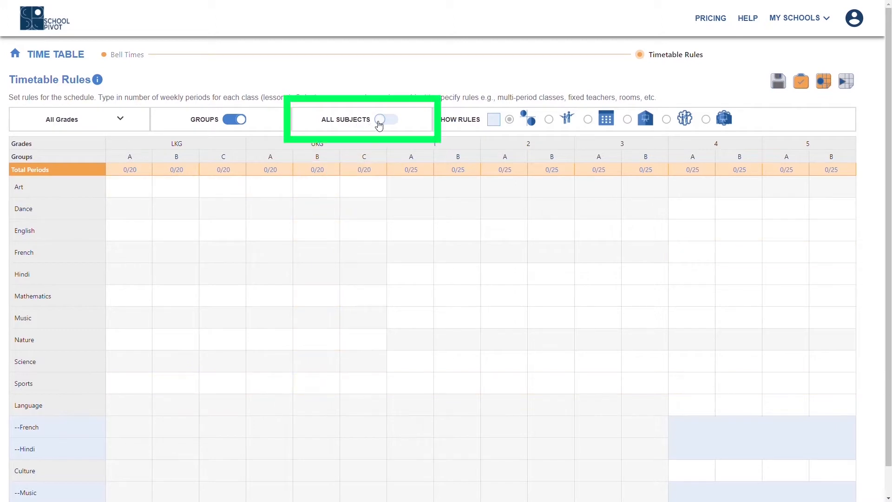
pyautogui.click(394, 122)
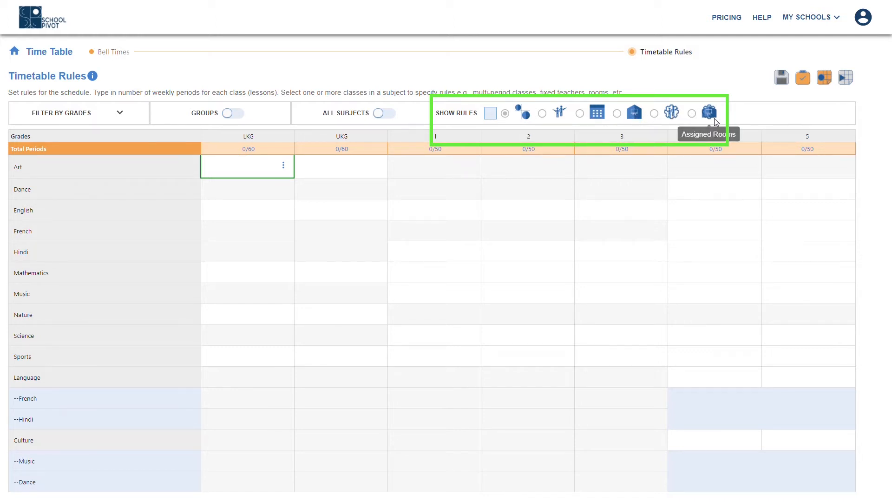
# - View the rule options available for the grade 1 Hindi class, then dismiss them
pyautogui.click(460, 251)
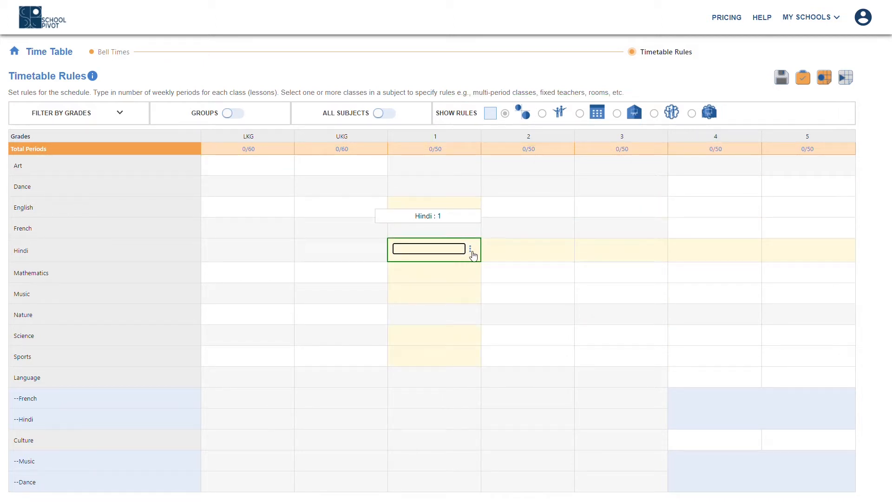
pyautogui.click(471, 250)
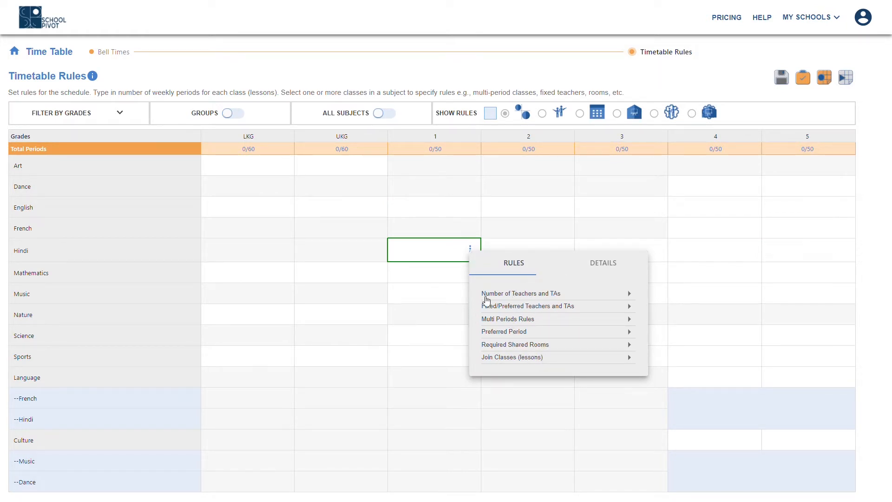
pyautogui.click(459, 279)
# - Select the Music classes of grades 1, 2 and 3 together and view their shared rule options
pyautogui.click(455, 299)
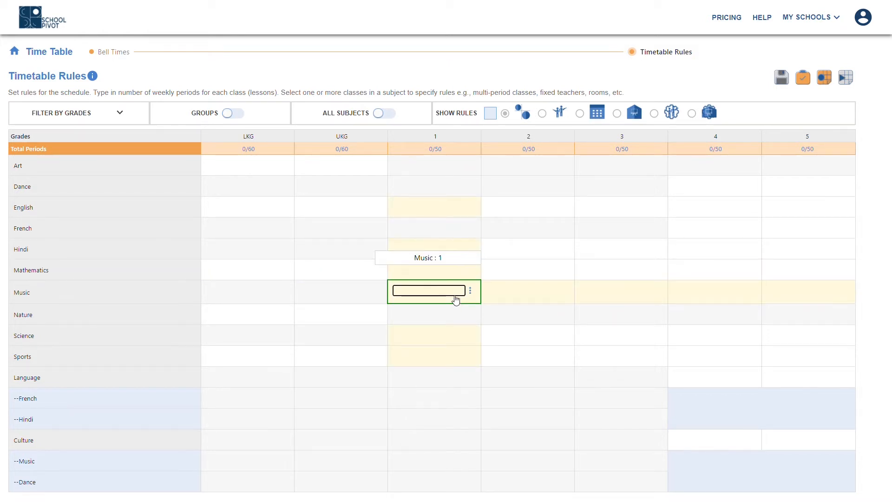
pyautogui.click(512, 300)
pyautogui.click(597, 299)
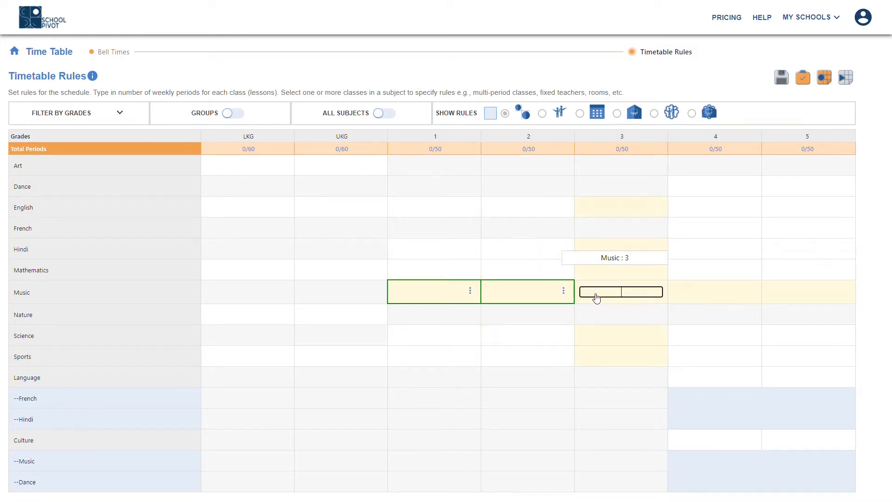
pyautogui.click(565, 291)
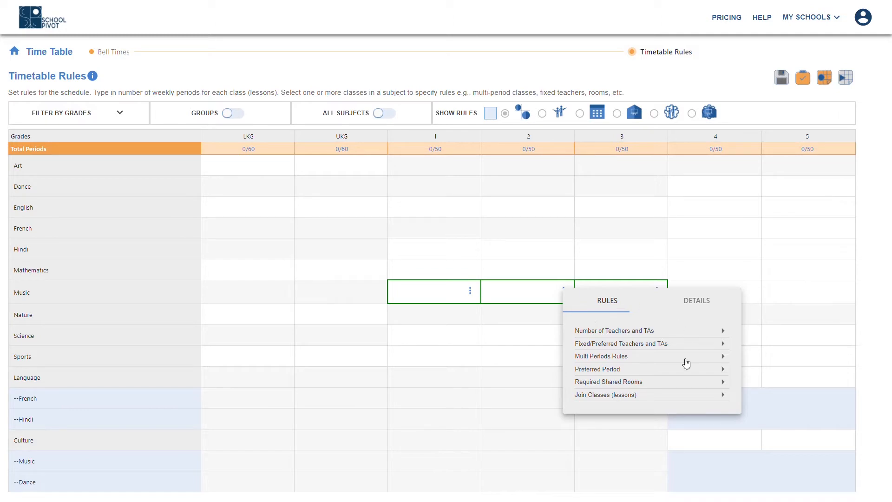
pyautogui.click(452, 342)
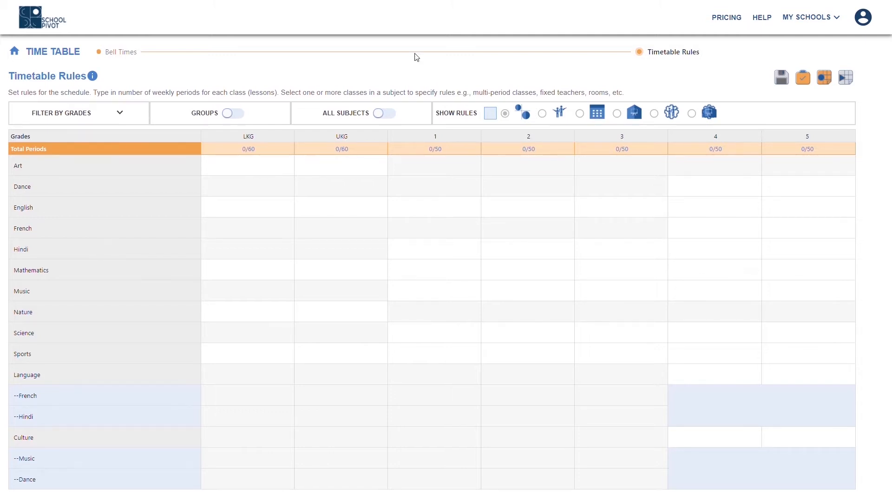
# - Show the individual groups of each grade and join the Sports classes of LKG groups A, B and C
pyautogui.click(239, 115)
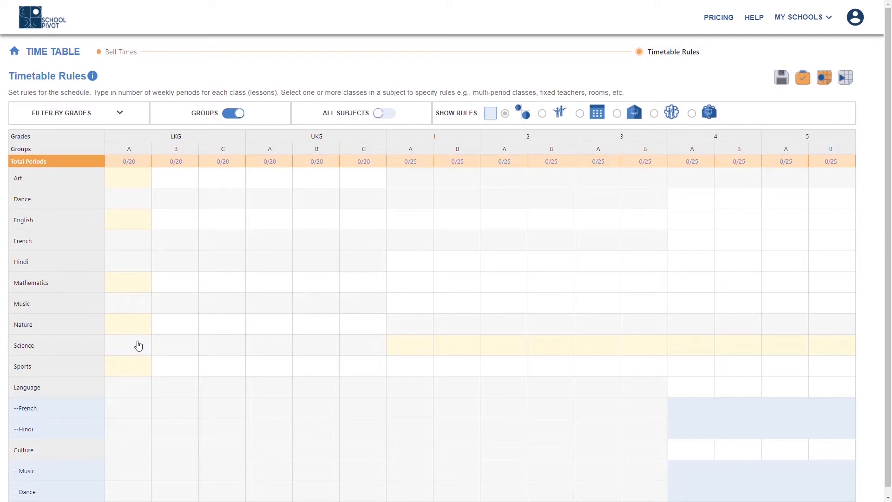
pyautogui.keyDown('ctrl'); pyautogui.click(139, 371); pyautogui.keyUp('ctrl')
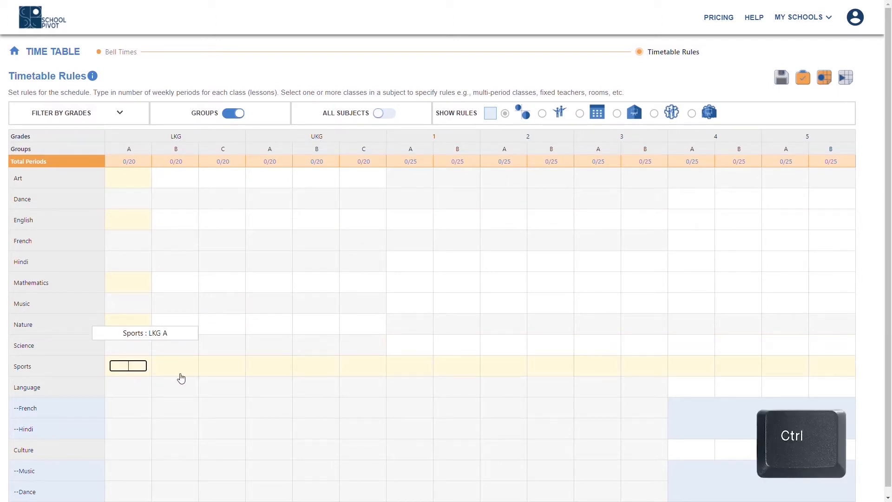
pyautogui.keyDown('ctrl'); pyautogui.click(216, 372); pyautogui.keyUp('ctrl')
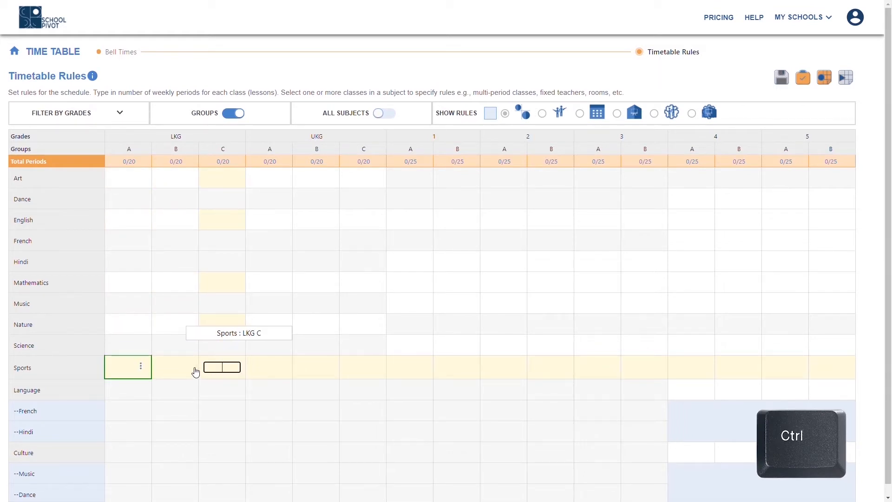
pyautogui.keyDown('ctrl'); pyautogui.click(195, 371); pyautogui.keyUp('ctrl')
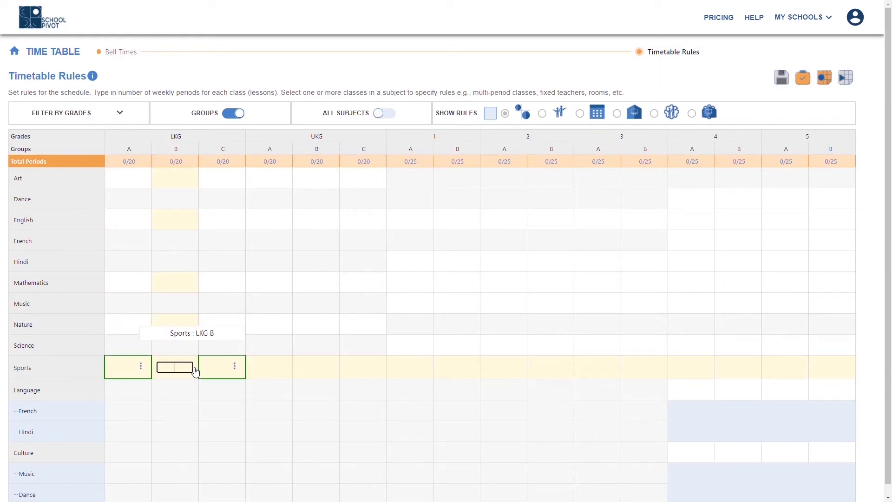
pyautogui.click(235, 366)
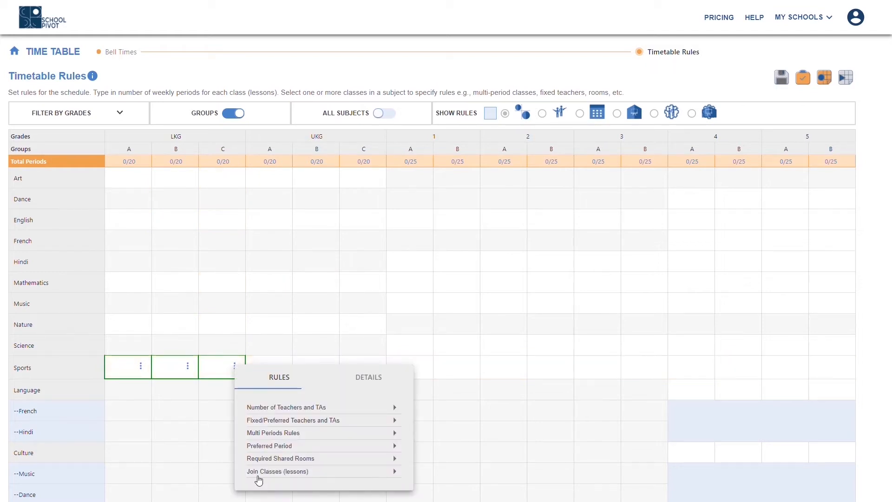
pyautogui.click(256, 474)
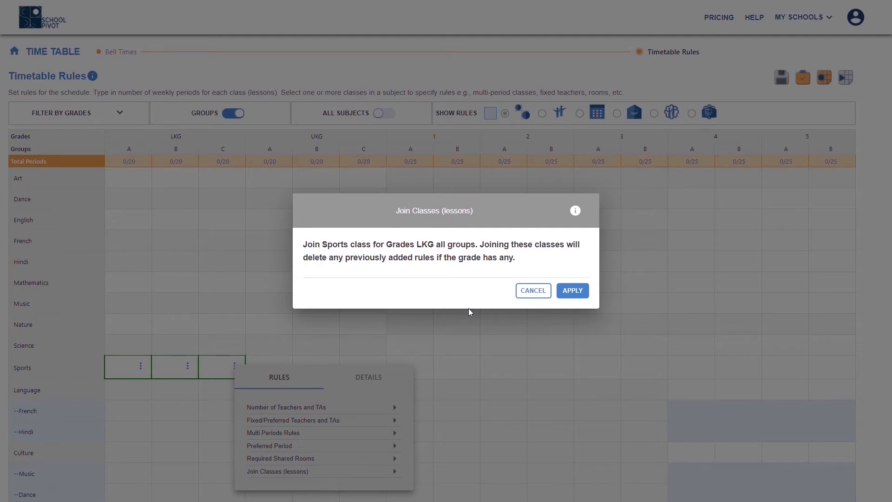
pyautogui.click(572, 291)
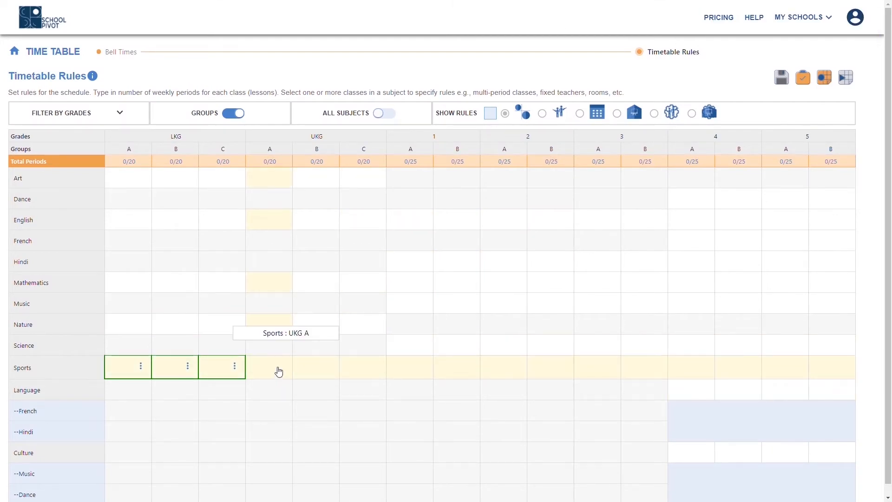
# - Join the Sports classes of UKG groups A, B and C into one lesson
pyautogui.keyDown('ctrl'); pyautogui.click(277, 370); pyautogui.keyUp('ctrl')
pyautogui.keyDown('ctrl'); pyautogui.click(321, 368); pyautogui.keyUp('ctrl')
pyautogui.keyDown('ctrl'); pyautogui.click(360, 371); pyautogui.keyUp('ctrl')
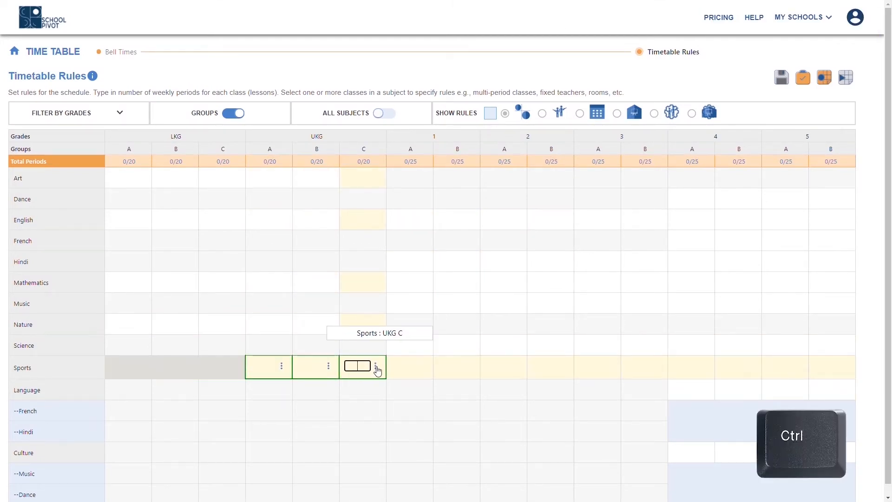
pyautogui.click(376, 367)
pyautogui.click(409, 473)
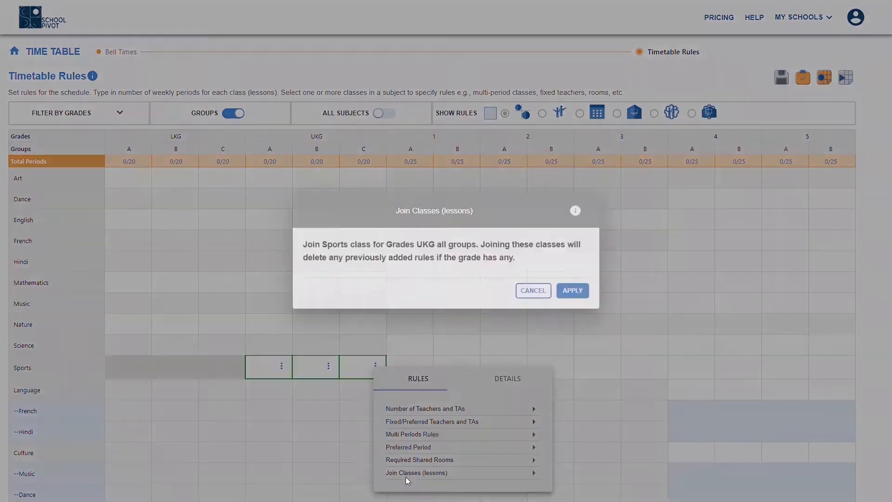
pyautogui.click(574, 290)
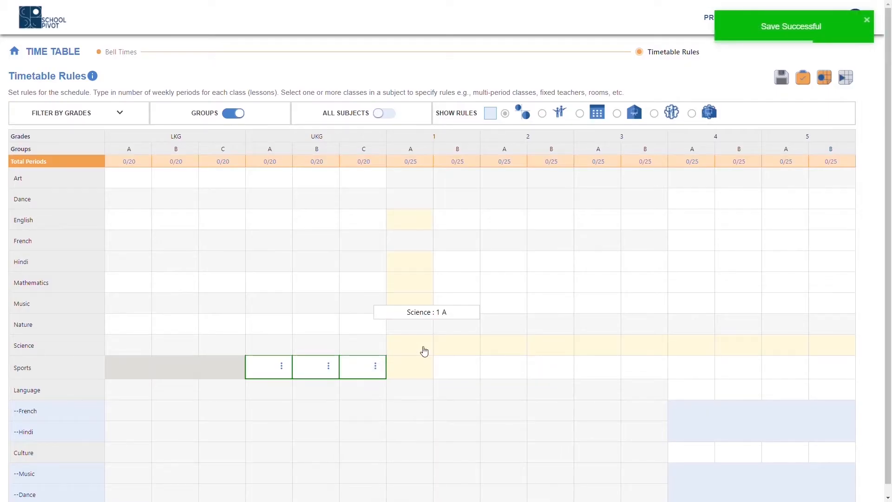
# - Join the Sports classes of grade 1 groups A and B into one lesson
pyautogui.keyDown('ctrl'); pyautogui.click(411, 372); pyautogui.keyUp('ctrl')
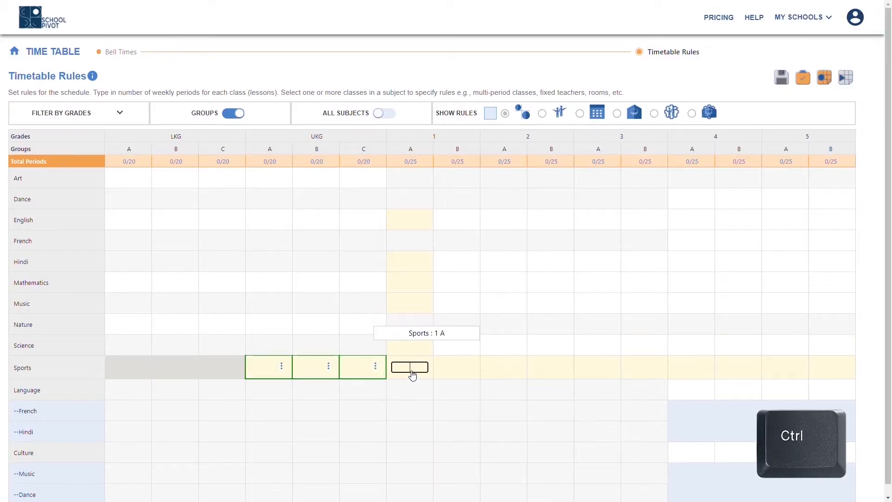
pyautogui.keyDown('ctrl'); pyautogui.click(462, 371); pyautogui.keyUp('ctrl')
pyautogui.click(469, 366)
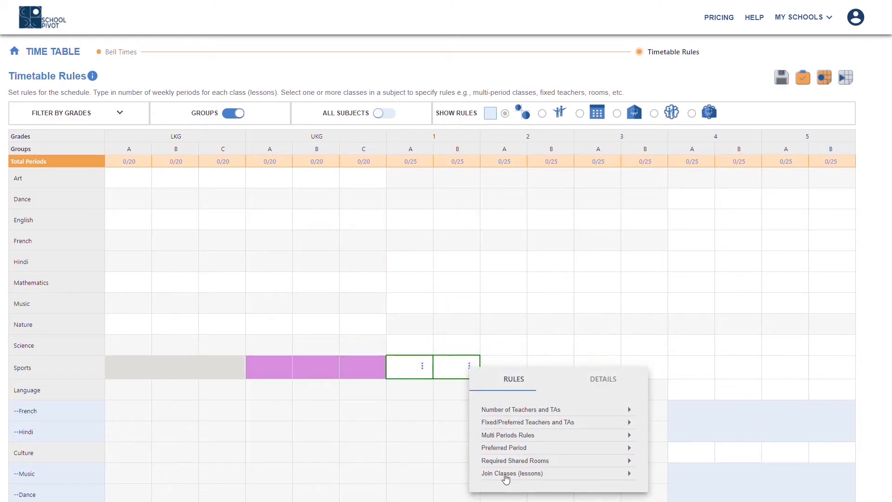
pyautogui.click(504, 474)
pyautogui.click(581, 290)
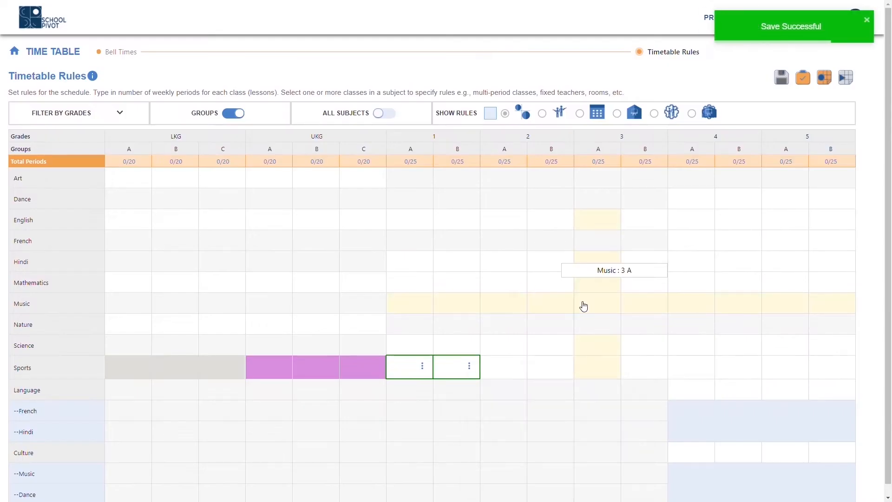
# - Join the Sports classes of grade 2 groups A and B into one lesson
pyautogui.keyDown('ctrl'); pyautogui.click(516, 366); pyautogui.keyUp('ctrl')
pyautogui.keyDown('ctrl'); pyautogui.click(552, 372); pyautogui.keyUp('ctrl')
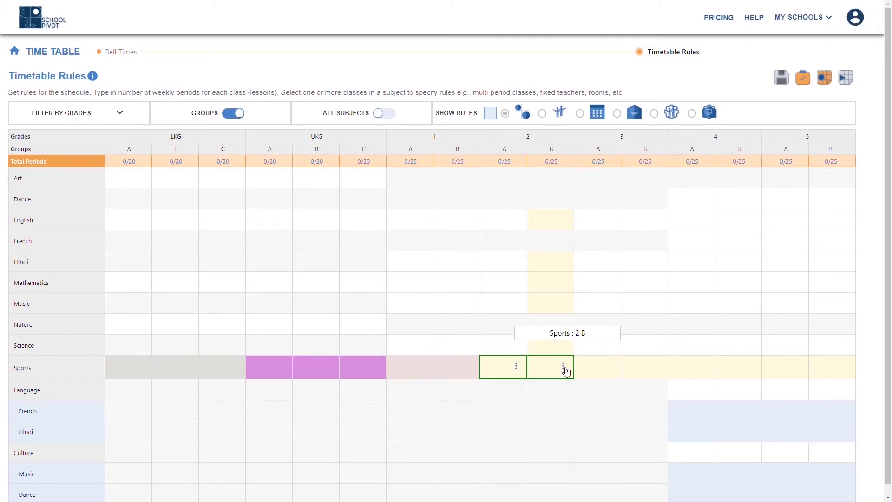
pyautogui.click(563, 365)
pyautogui.click(586, 473)
pyautogui.click(576, 290)
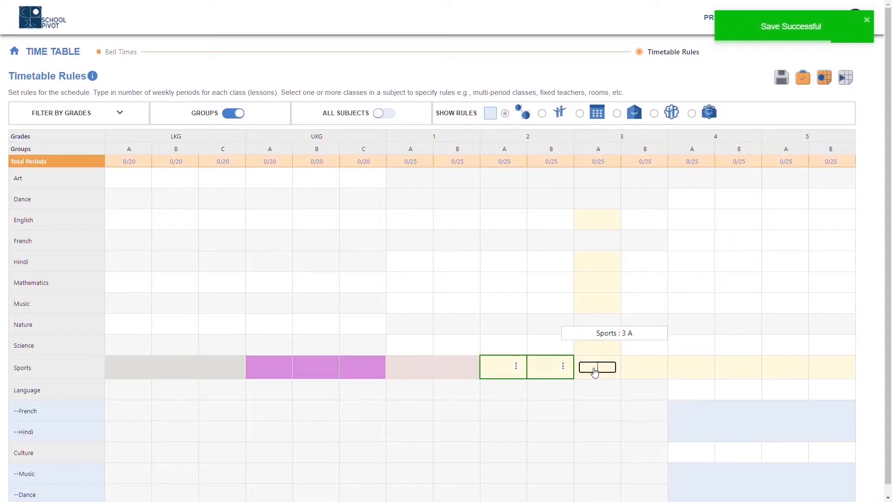
# - Join the Sports classes of grade 3 groups A and B into one lesson
pyautogui.click(595, 370)
pyautogui.keyDown('ctrl'); pyautogui.click(650, 372); pyautogui.keyUp('ctrl')
pyautogui.click(657, 365)
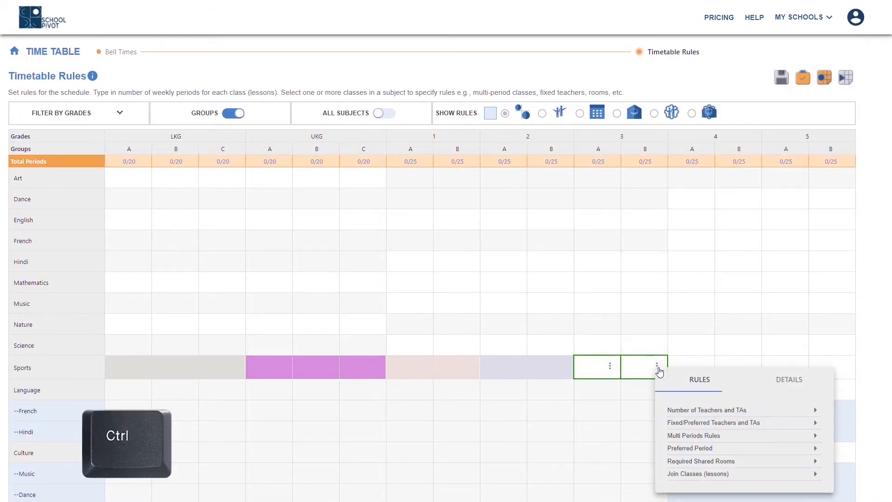
pyautogui.click(688, 474)
pyautogui.click(572, 290)
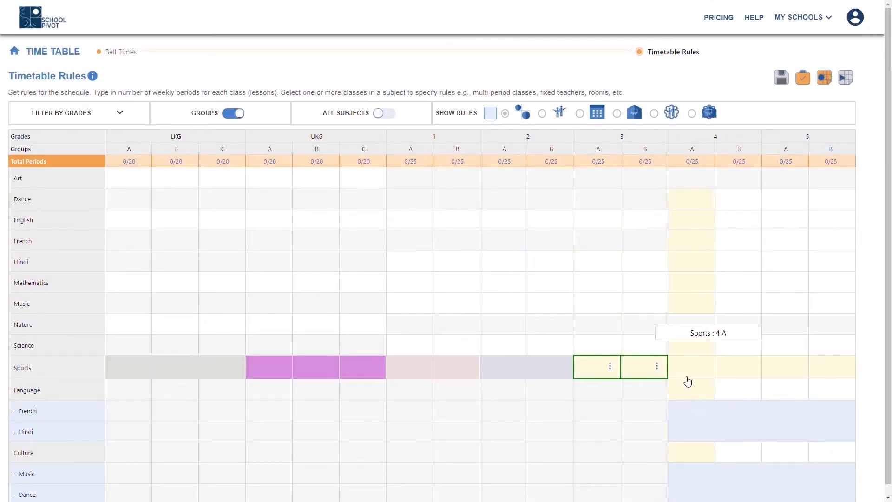
# - Join the Language classes of grade 4 groups A and B into one lesson
pyautogui.click(697, 389)
pyautogui.click(743, 391)
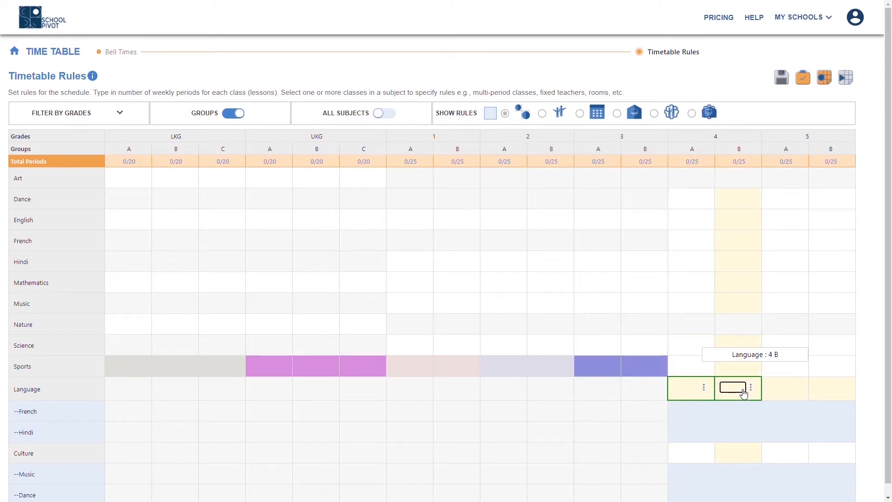
pyautogui.click(751, 389)
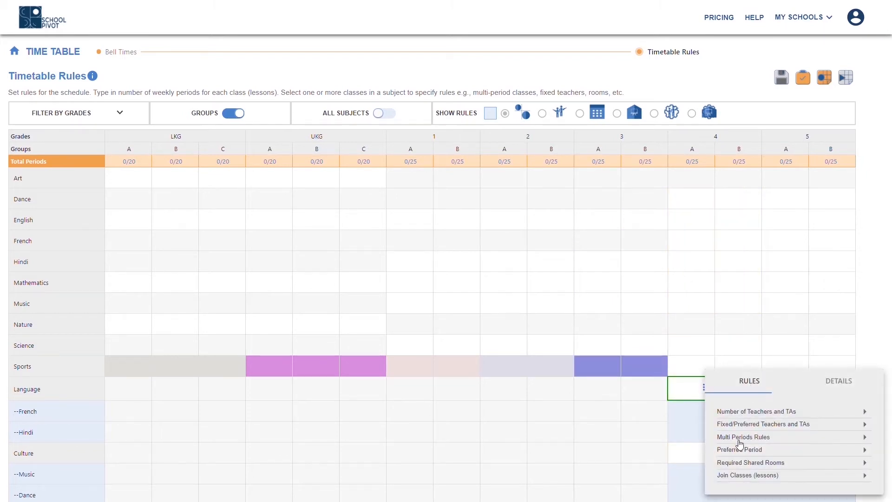
pyautogui.click(735, 474)
pyautogui.click(572, 291)
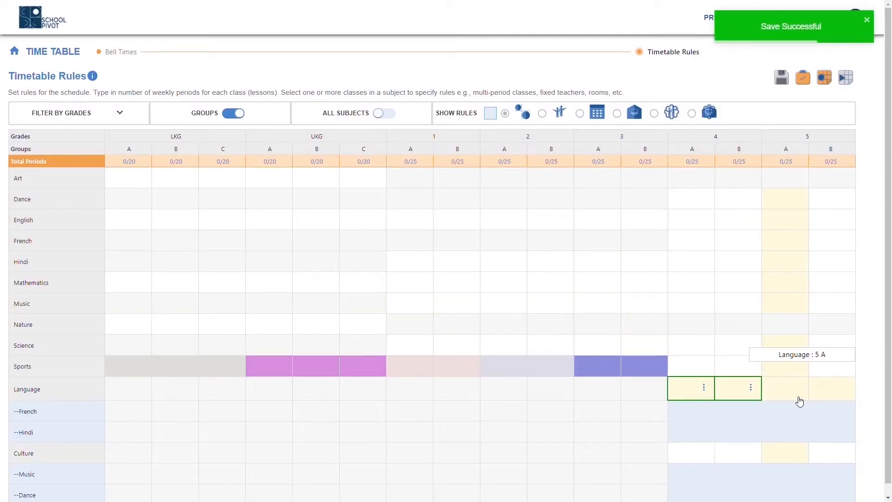
# - Join the Language classes of grade 5 groups A and B into one lesson
pyautogui.click(792, 389)
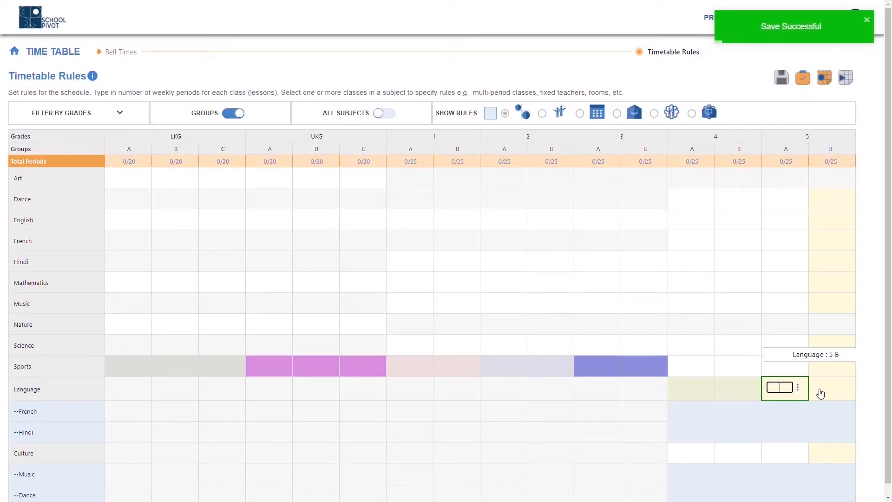
pyautogui.click(814, 393)
pyautogui.click(848, 387)
pyautogui.click(749, 475)
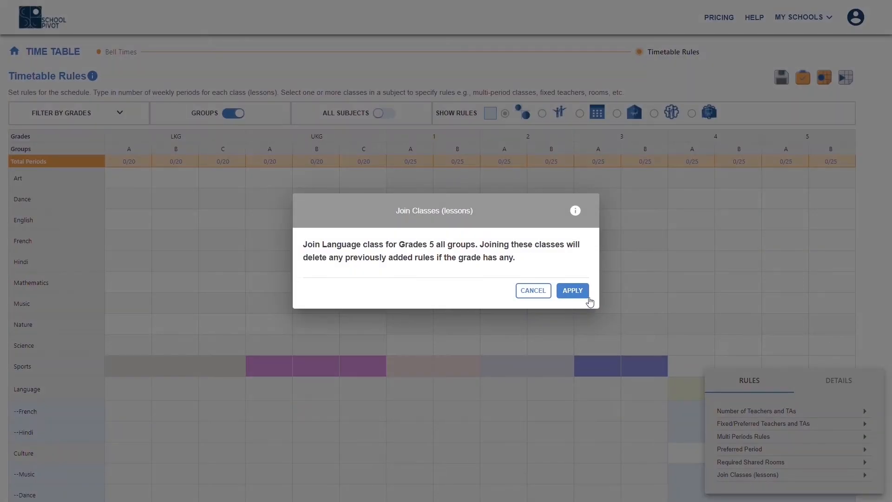
pyautogui.click(585, 292)
# - Join the Culture classes of grade 4 groups A and B into one lesson
pyautogui.click(695, 455)
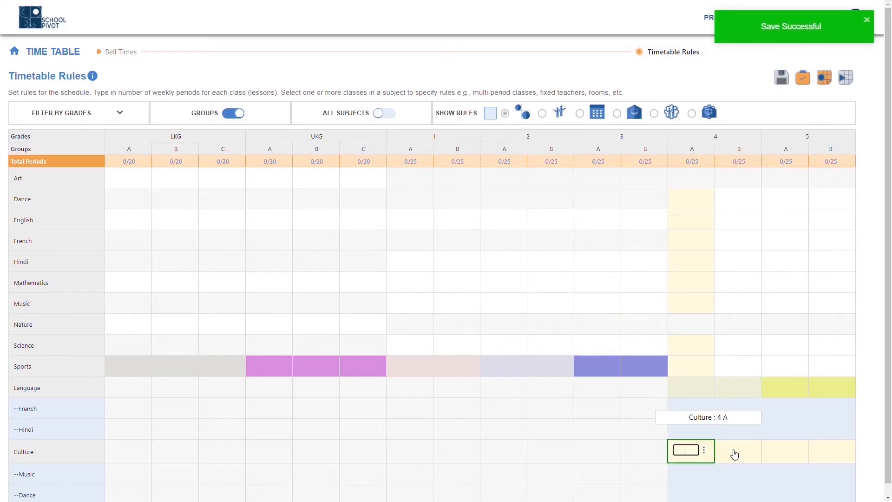
pyautogui.click(734, 453)
pyautogui.click(752, 451)
pyautogui.click(752, 477)
pyautogui.click(573, 290)
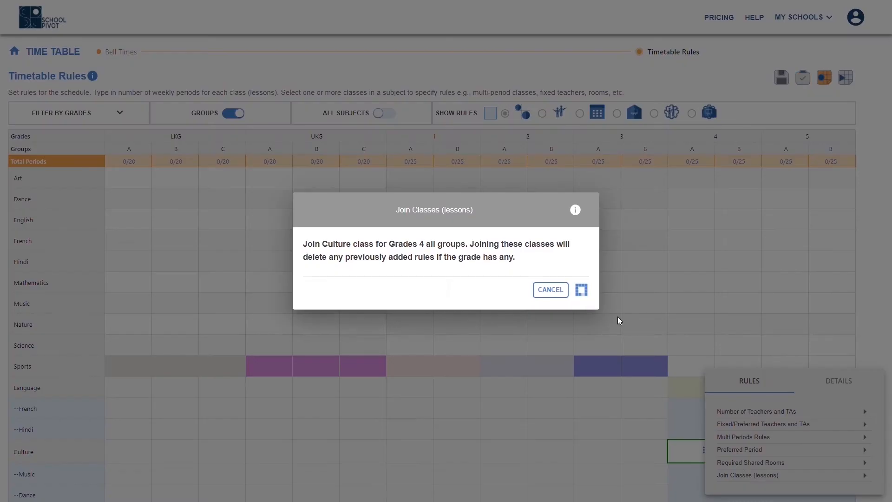
# - Join the Culture classes of grade 5 groups A and B into one lesson
pyautogui.click(789, 452)
pyautogui.click(830, 453)
pyautogui.click(844, 451)
pyautogui.click(786, 479)
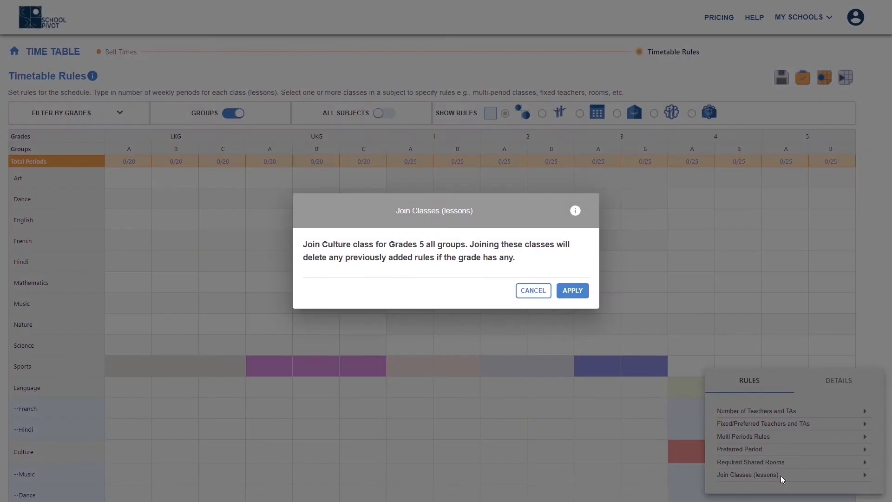
pyautogui.click(575, 291)
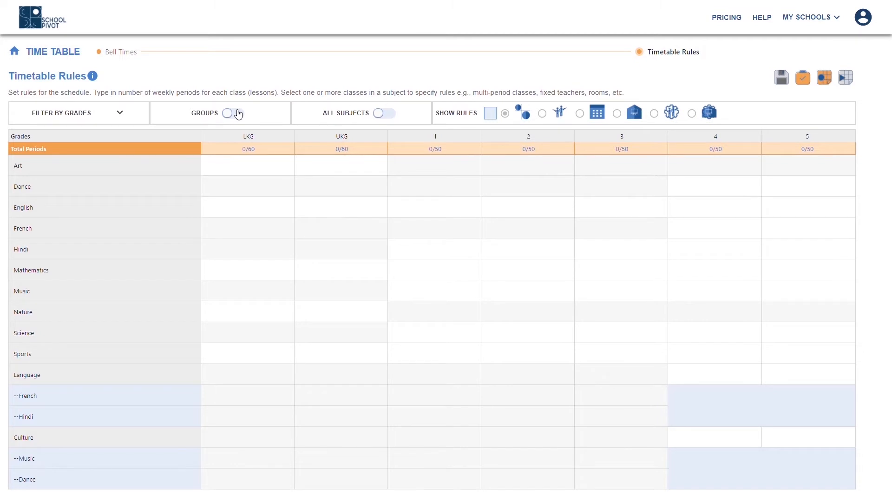
# - Move the cell focus from LKG Art to the LKG English class, ready for its weekly period count
pyautogui.click(264, 170)
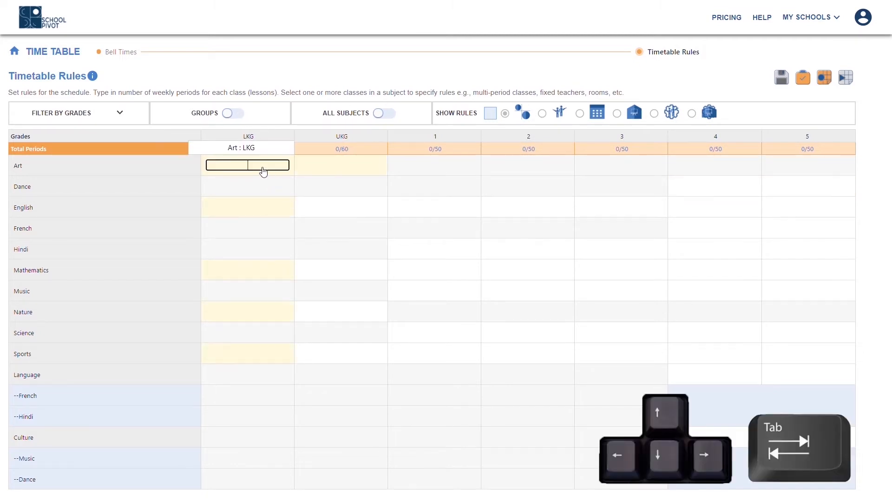
pyautogui.press('Down')
pyautogui.press('Down')
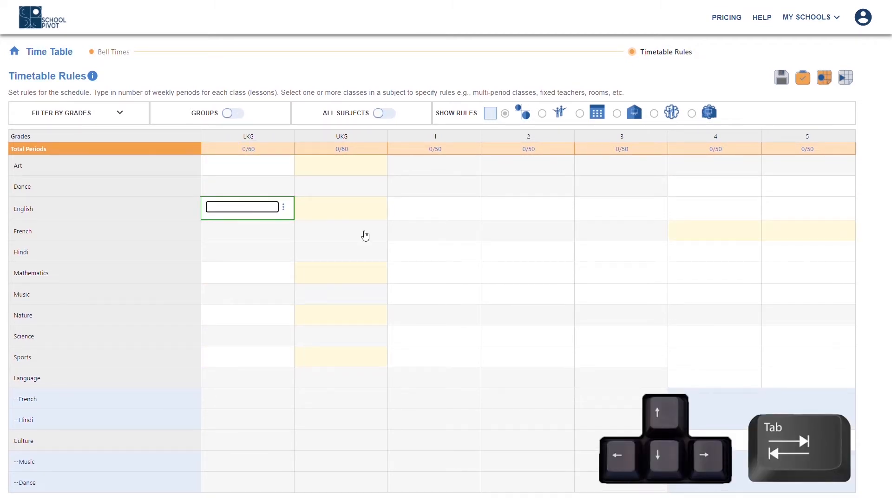
pyautogui.press('Right')
pyautogui.press('Right')
pyautogui.press('Left')
pyautogui.press('Left')
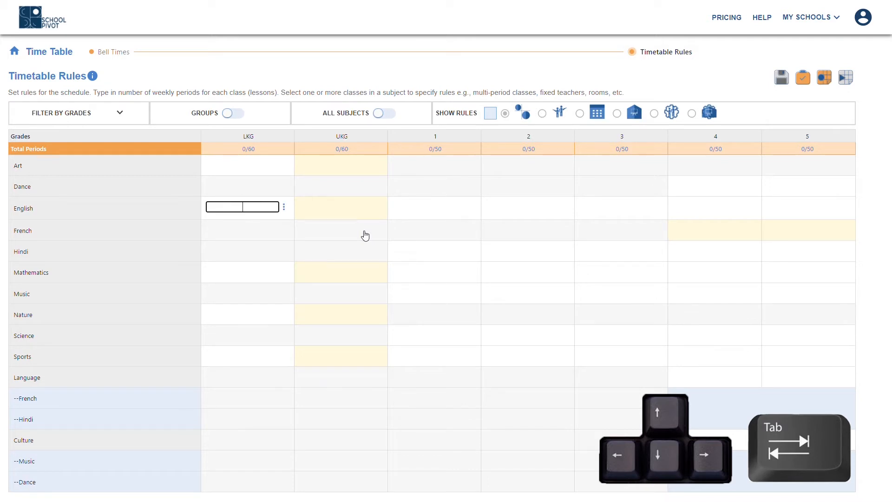
pyautogui.press('Right')
pyautogui.press('Right')
pyautogui.press('Right')
pyautogui.press('Left')
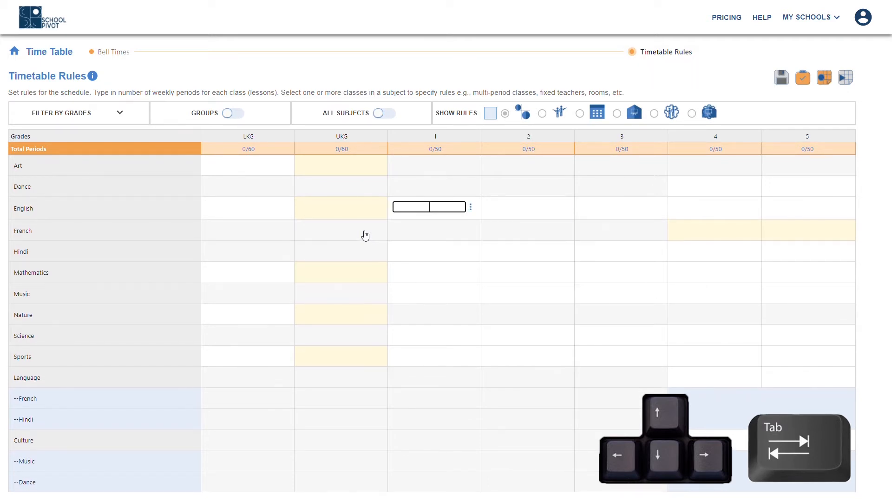
pyautogui.press('Left')
pyautogui.press('Left')
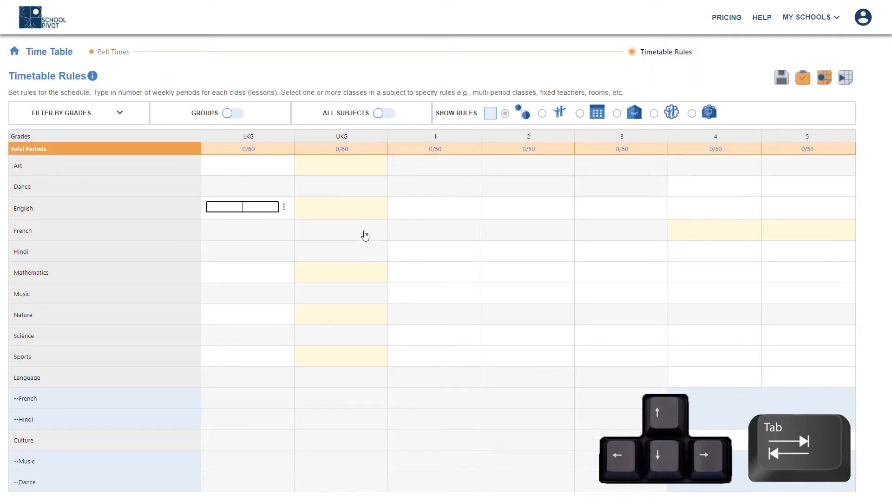
# - Set the weekly English periods to 4 for LKG and UKG and to 5 for each of grades 1 to 5
pyautogui.write('4')
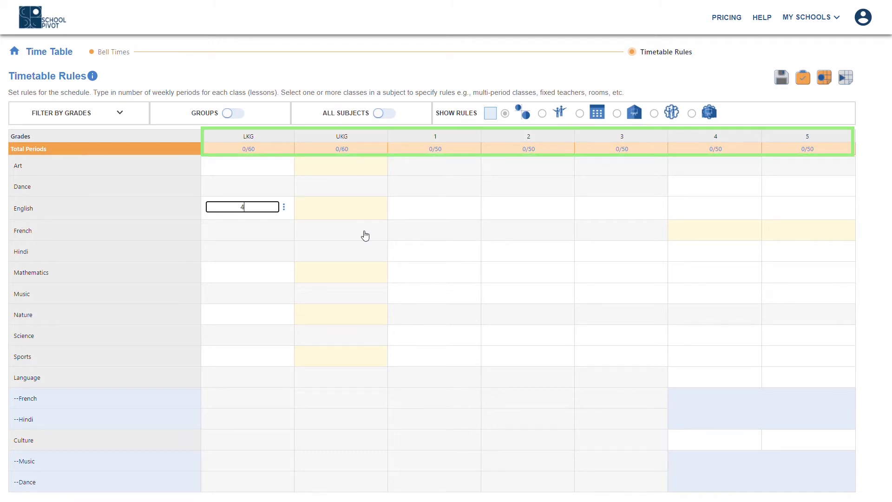
pyautogui.press('Tab')
pyautogui.write('4')
pyautogui.press('Tab')
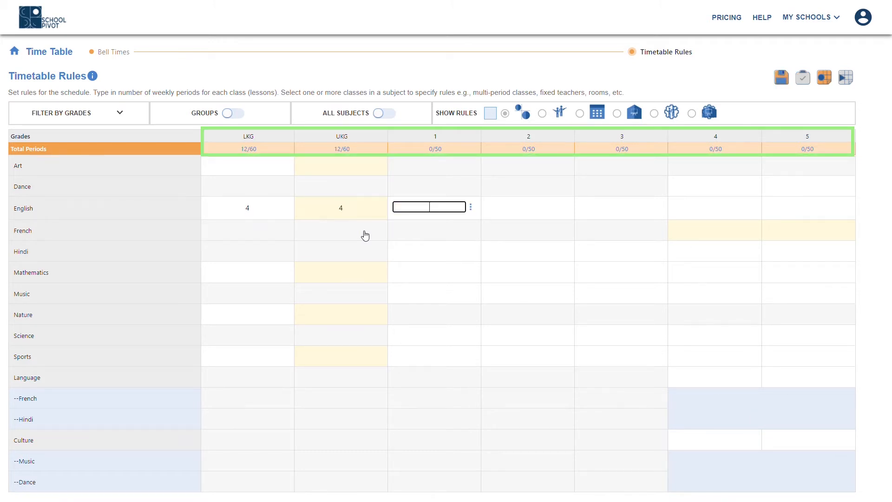
pyautogui.write('5')
pyautogui.press('Tab')
pyautogui.write('5')
pyautogui.press('Tab')
pyautogui.write('5')
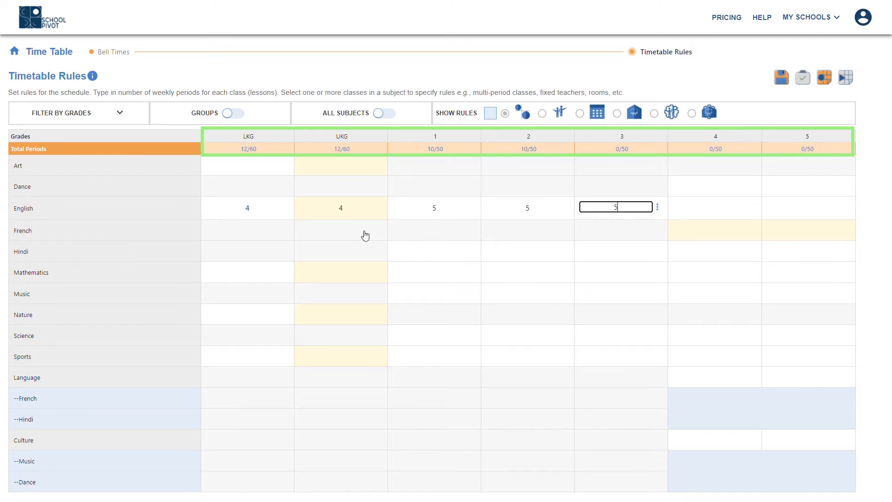
pyautogui.press('Tab')
pyautogui.write('5')
pyautogui.press('Tab')
pyautogui.write('5')
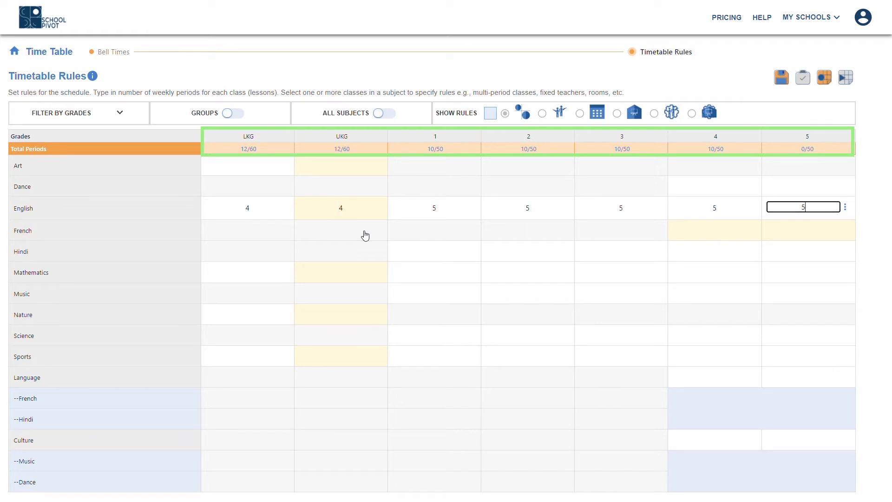
# - Set the weekly Art periods to 4 for both LKG and UKG
pyautogui.press('Up')
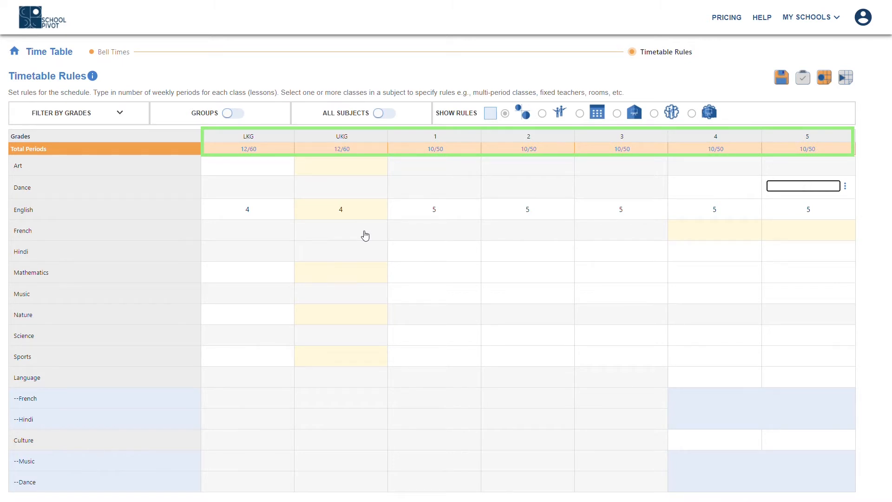
pyautogui.click(366, 235)
pyautogui.click(245, 169)
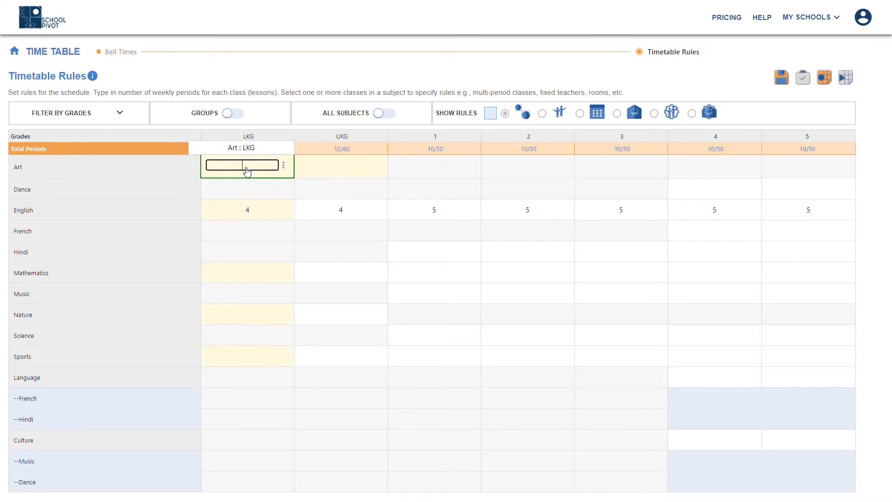
pyautogui.write('4')
pyautogui.press('Tab')
pyautogui.write('4')
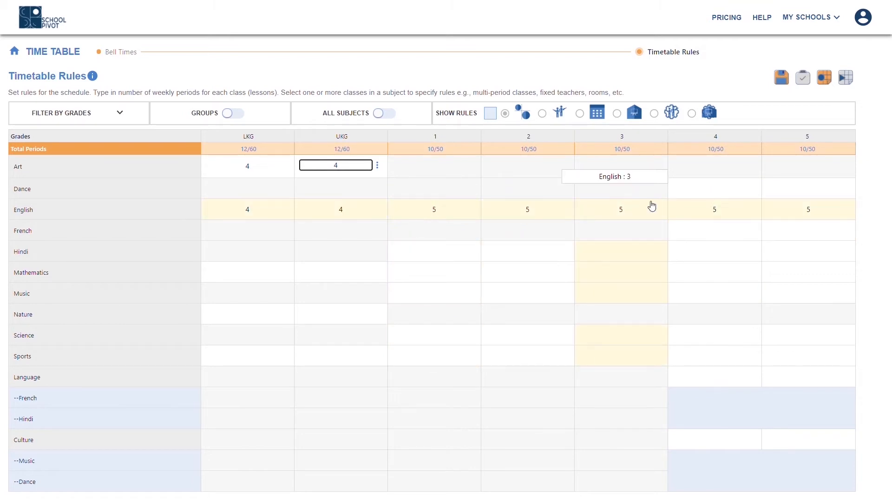
# - Set the weekly Hindi periods to 4 for each of grades 1, 2 and 3
pyautogui.click(427, 258)
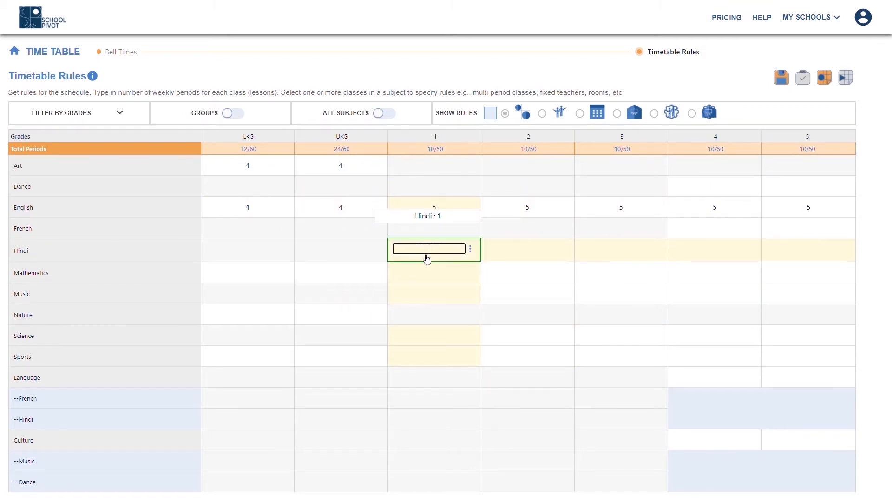
pyautogui.write('4')
pyautogui.press('Tab')
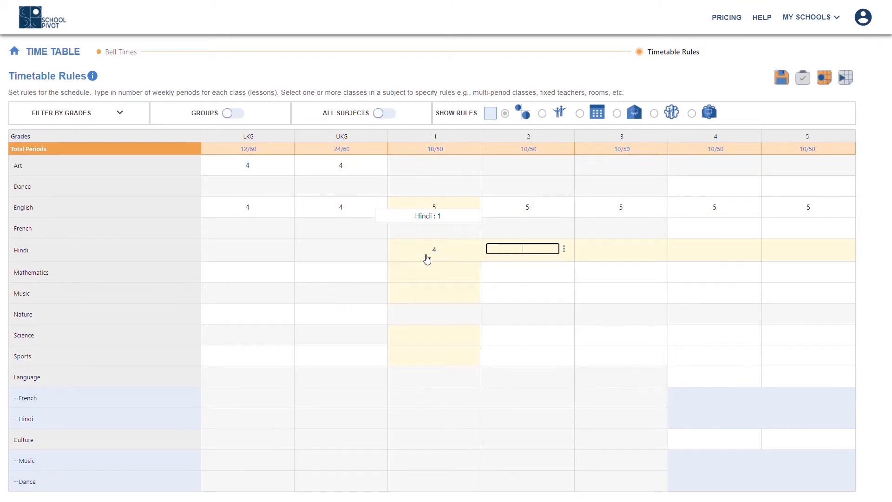
pyautogui.write('4')
pyautogui.press('Tab')
pyautogui.write('4')
# - Move the cell focus from grade 3 Hindi to the LKG Mathematics class
pyautogui.press('Down')
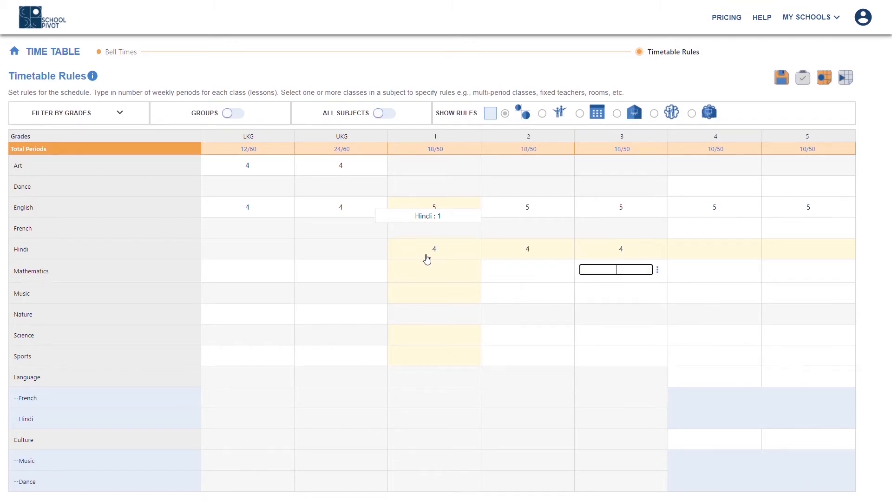
pyautogui.press('Left')
pyautogui.press('Left')
pyautogui.press('Left')
pyautogui.press('Left')
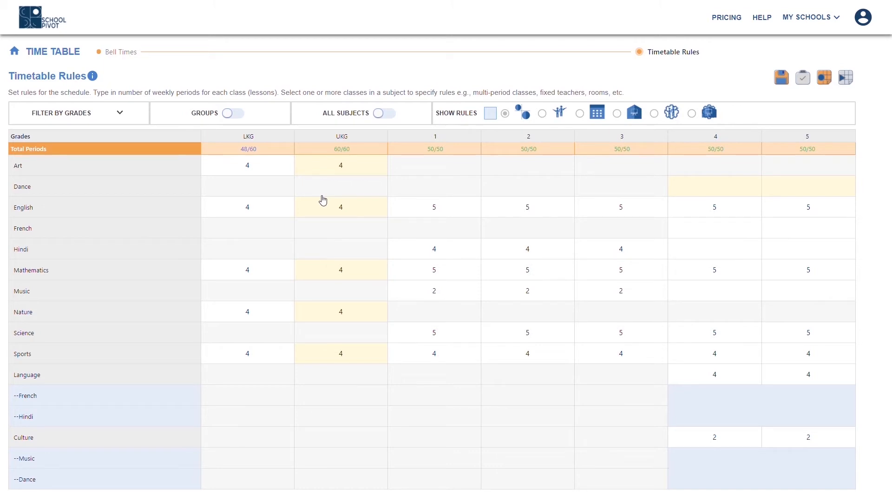
# - Switch the group breakdown on and off to compare the weekly periods and totals per group with those per grade
pyautogui.click(241, 122)
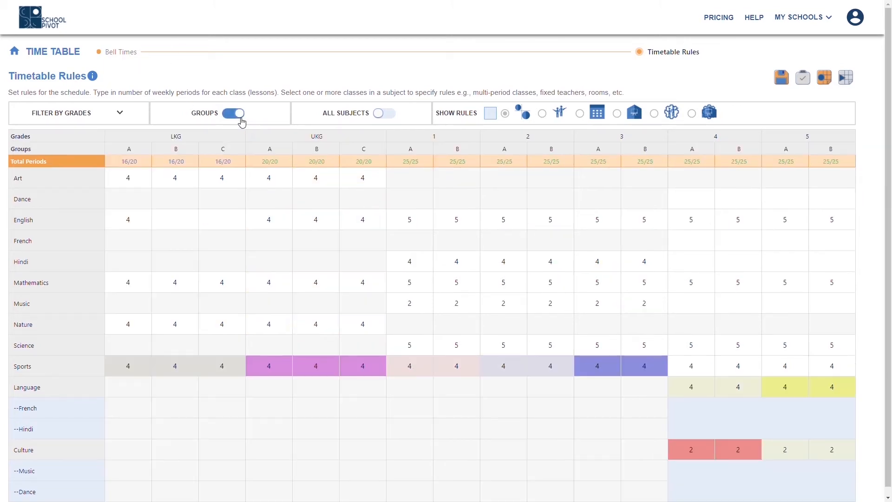
pyautogui.click(242, 123)
pyautogui.click(242, 122)
pyautogui.click(241, 123)
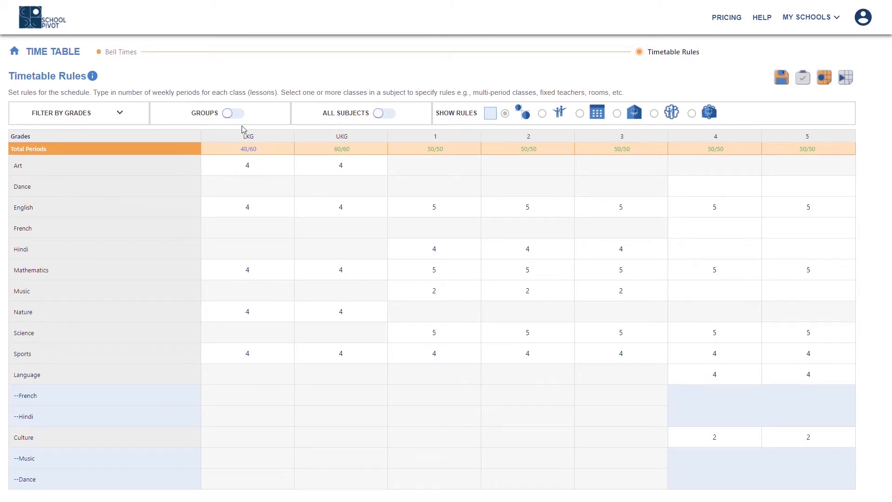
pyautogui.click(234, 113)
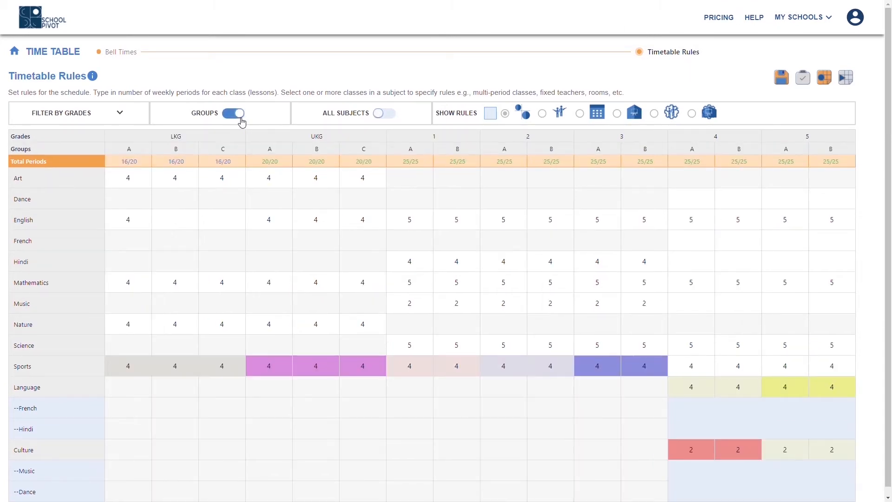
pyautogui.click(241, 122)
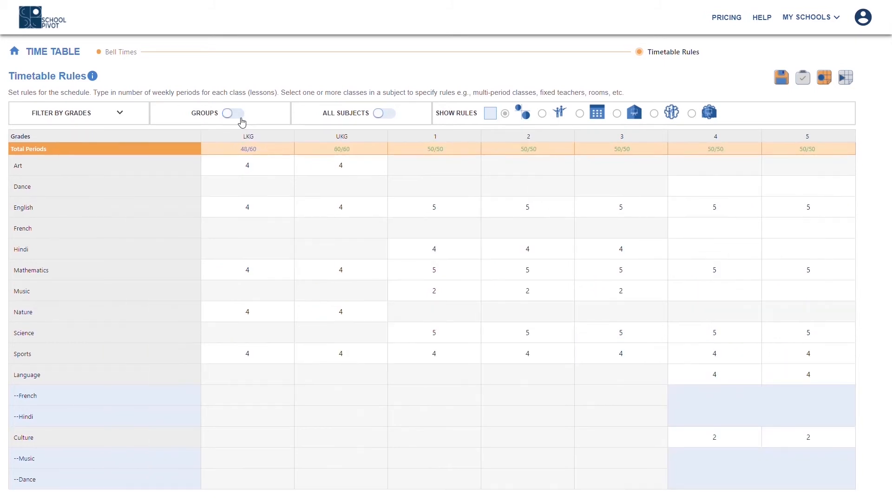
pyautogui.click(241, 122)
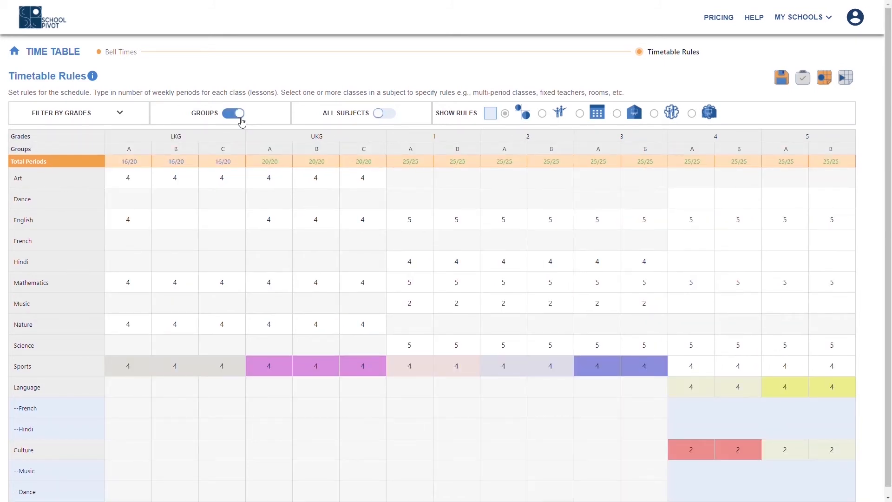
pyautogui.click(242, 123)
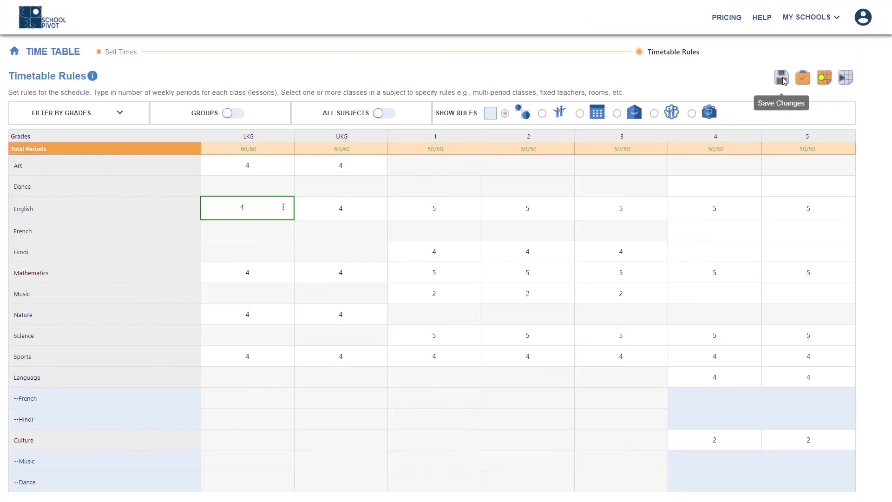
# - Save the timetable rule changes and check the saved rules
pyautogui.click(783, 78)
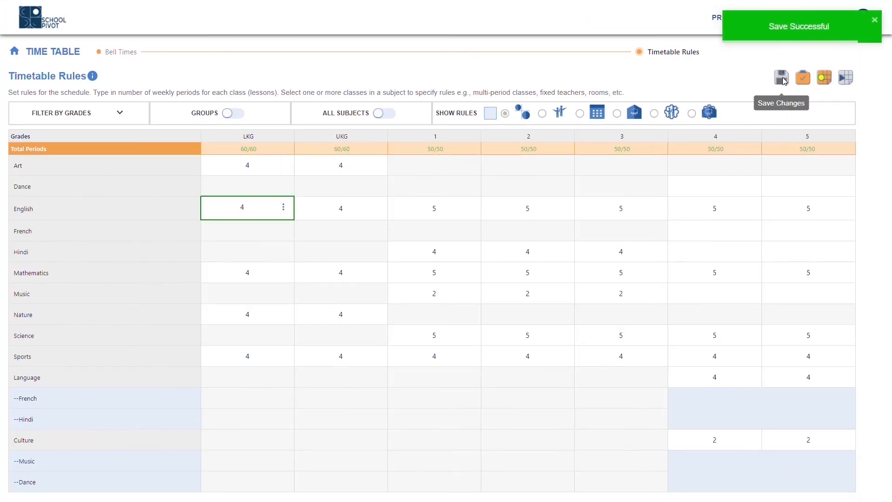
pyautogui.click(809, 82)
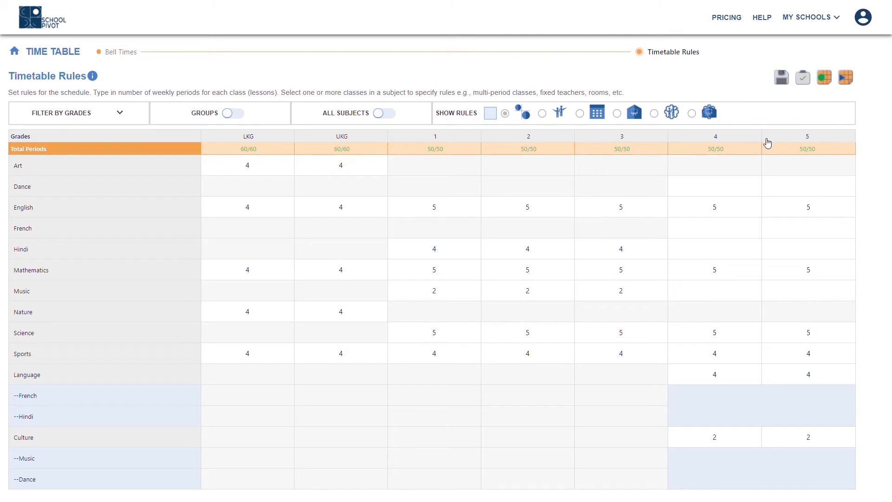
# - Show the teachers assigned to every class, review them down to the Language and Culture electives, and hide the rules again
pyautogui.click(491, 114)
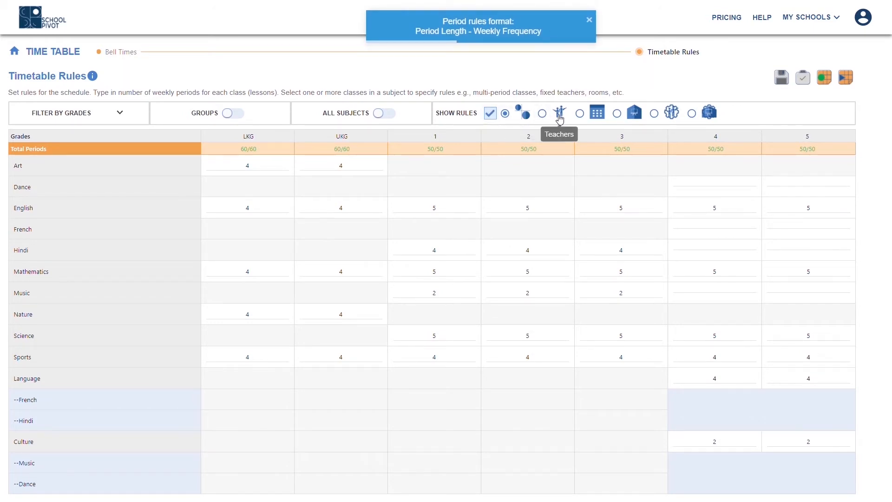
pyautogui.click(617, 114)
pyautogui.click(654, 114)
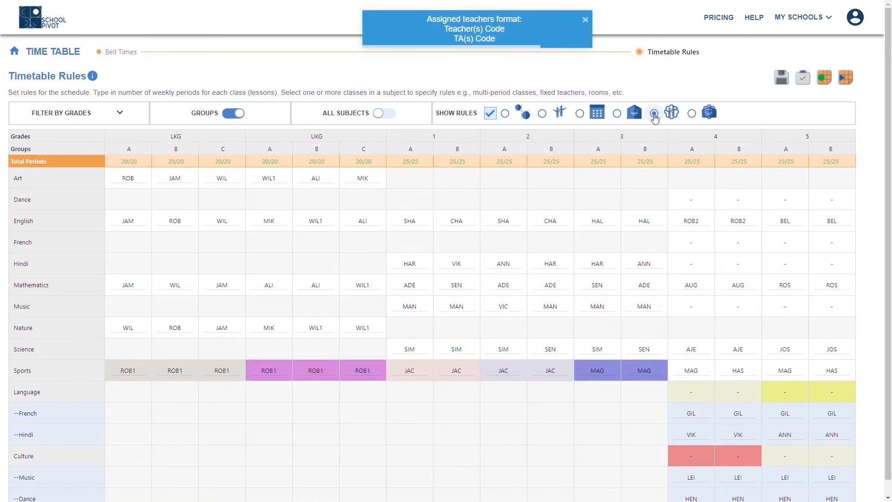
pyautogui.scroll(-1, 671, 212)
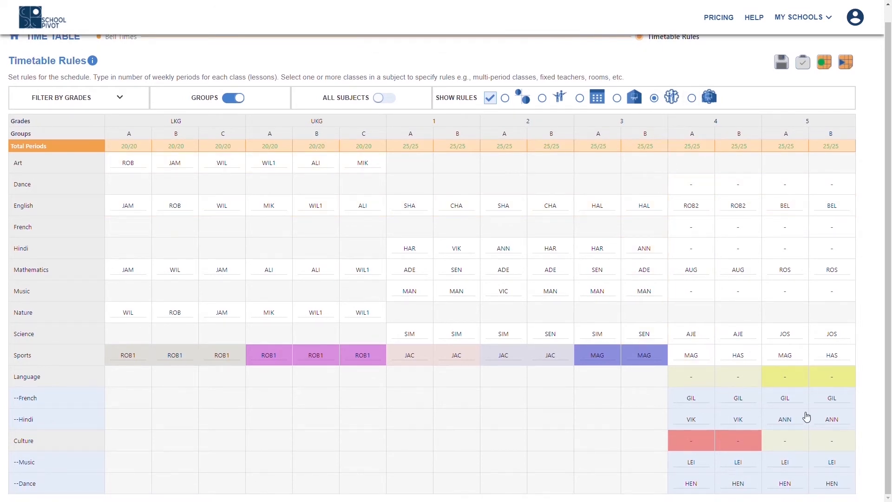
pyautogui.click(490, 98)
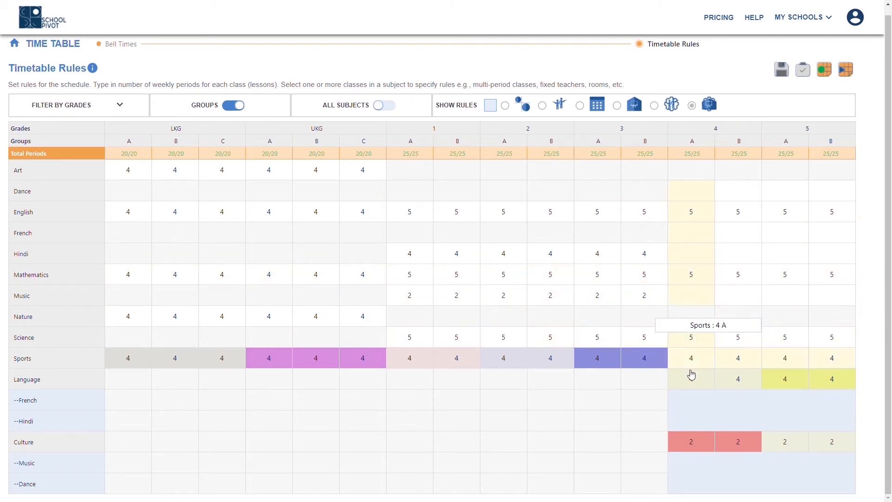
# - Show the rules for assigned rooms, switch them to assigned teachers for another review, and return to the period counts
pyautogui.click(490, 106)
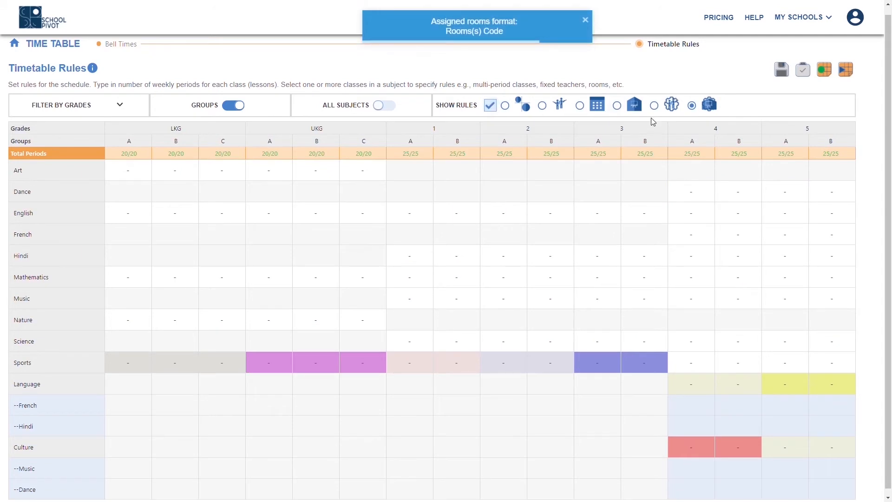
pyautogui.click(654, 105)
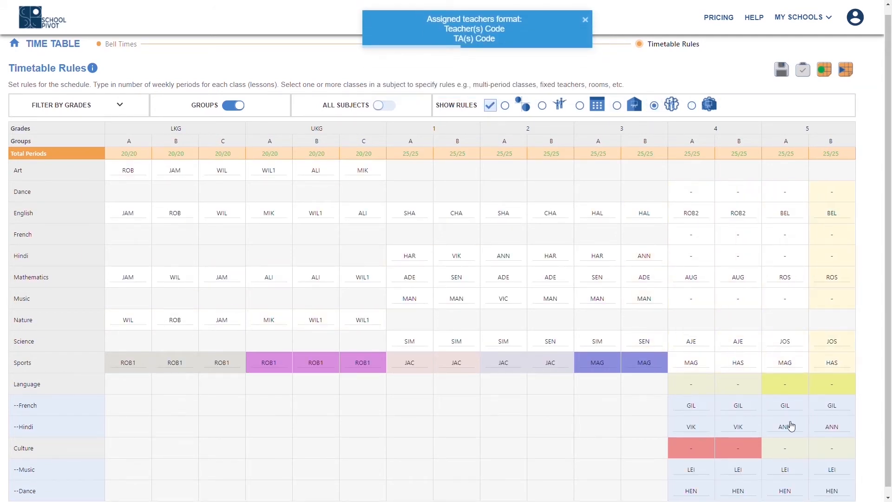
pyautogui.scroll(-1, 854, 430)
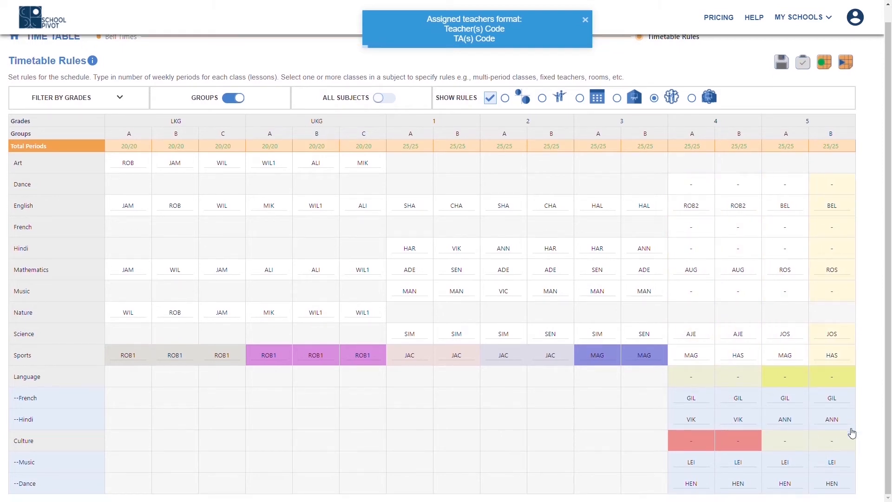
pyautogui.click(489, 99)
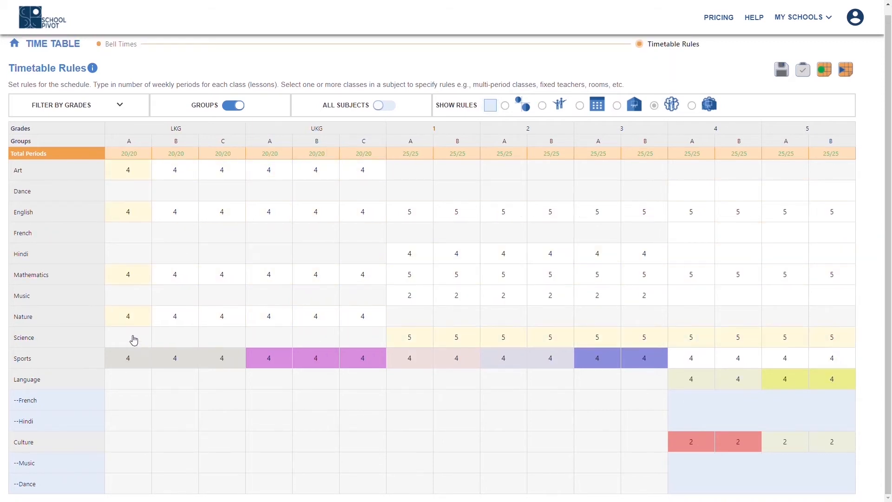
# - Open the details of the joined LKG Sports classes
pyautogui.click(185, 366)
pyautogui.click(188, 357)
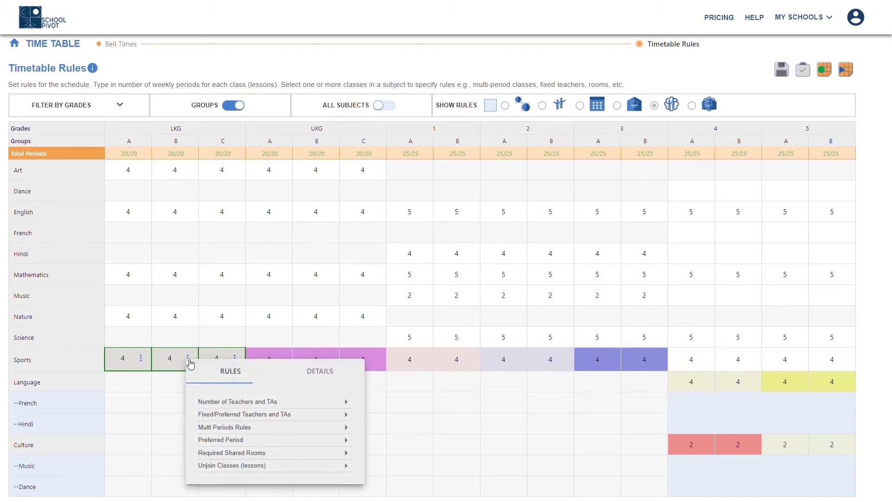
pyautogui.click(303, 374)
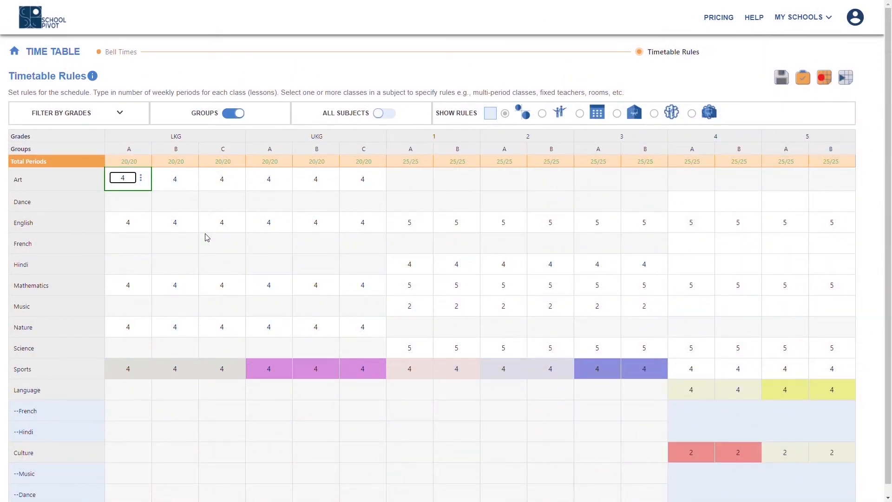
# - Assign 2 teachers and 0 TAs to the joined Sports classes of all LKG and UKG groups
pyautogui.click(135, 371)
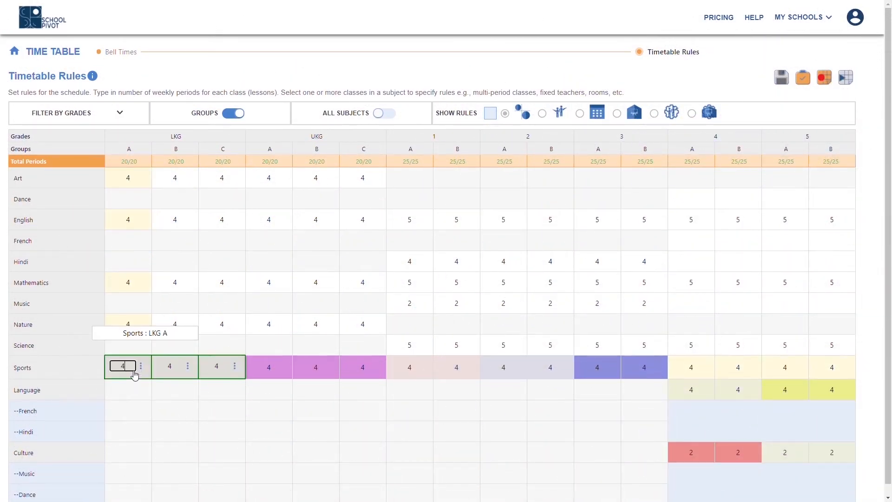
pyautogui.keyDown('ctrl'); pyautogui.click(276, 368); pyautogui.keyUp('ctrl')
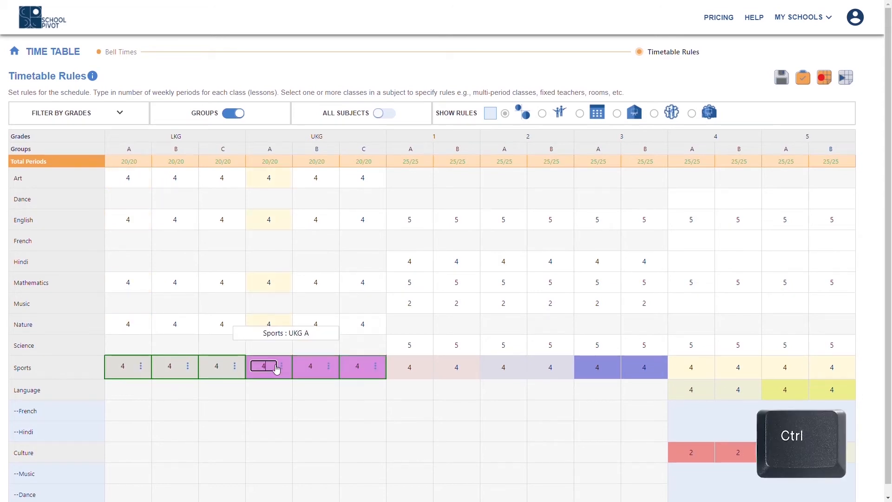
pyautogui.click(376, 367)
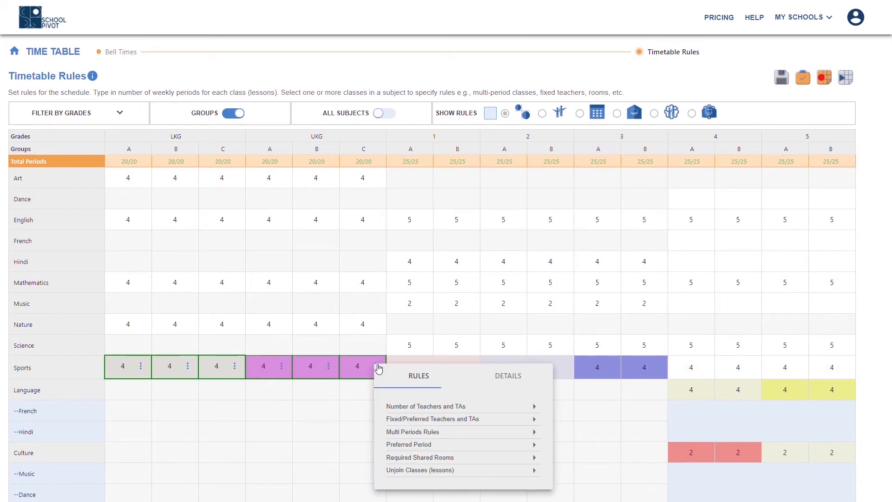
pyautogui.click(412, 406)
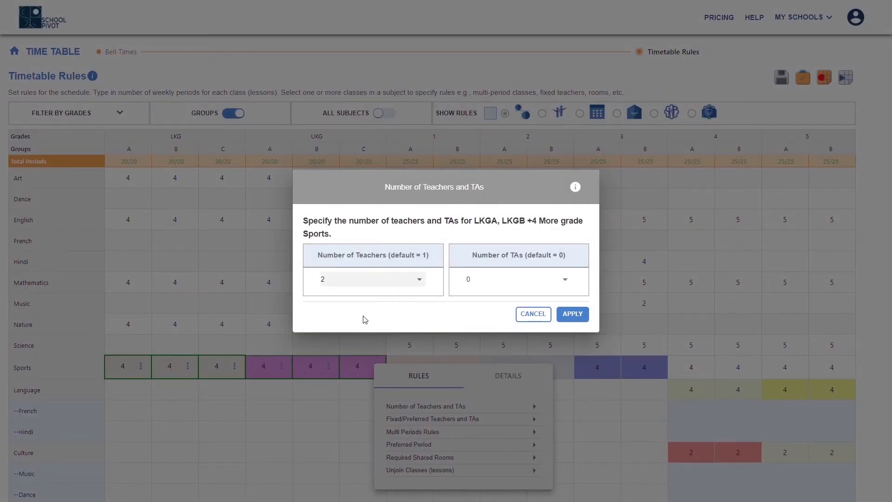
pyautogui.click(573, 314)
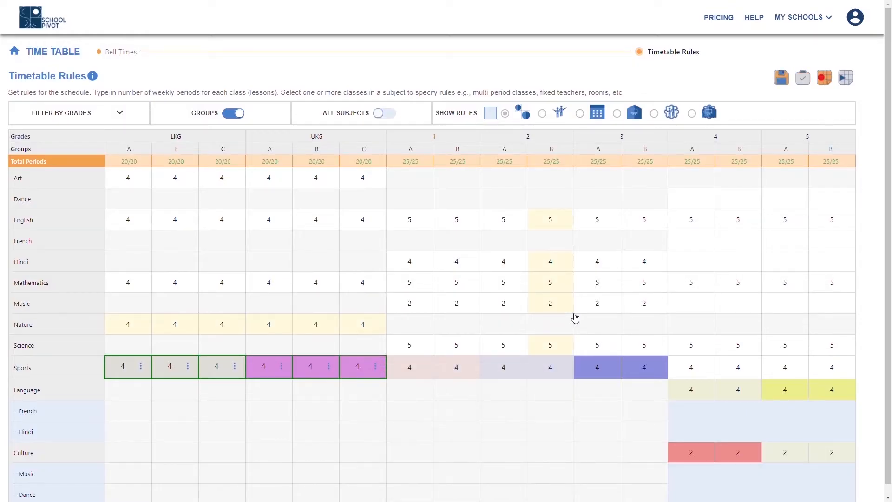
# - Assign 2 teachers and 0 TAs to the joined Sports classes of grades 1, 2 and 3
pyautogui.click(429, 374)
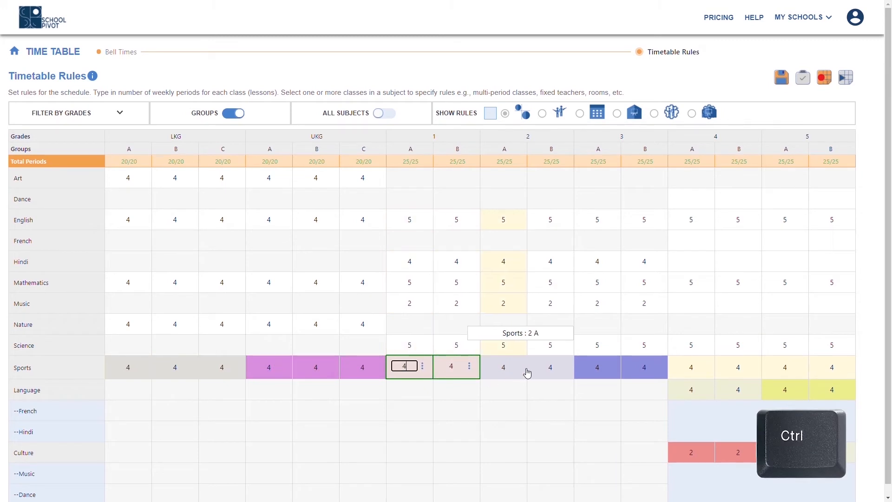
pyautogui.keyDown('ctrl'); pyautogui.click(590, 371); pyautogui.keyUp('ctrl')
pyautogui.keyDown('ctrl'); pyautogui.click(539, 370); pyautogui.keyUp('ctrl')
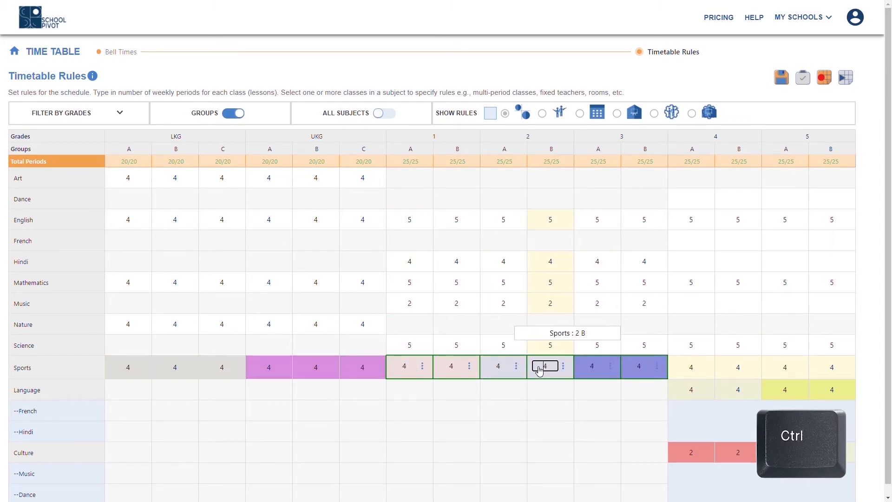
pyautogui.click(564, 370)
pyautogui.click(588, 411)
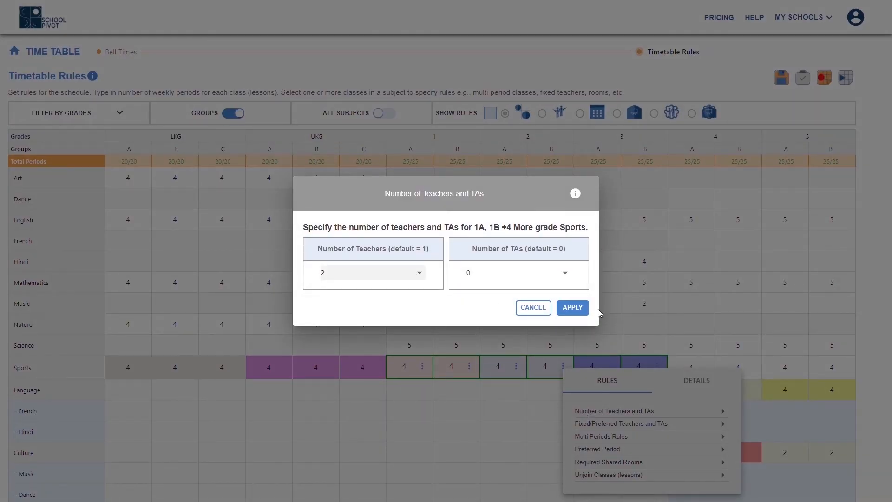
pyautogui.click(583, 311)
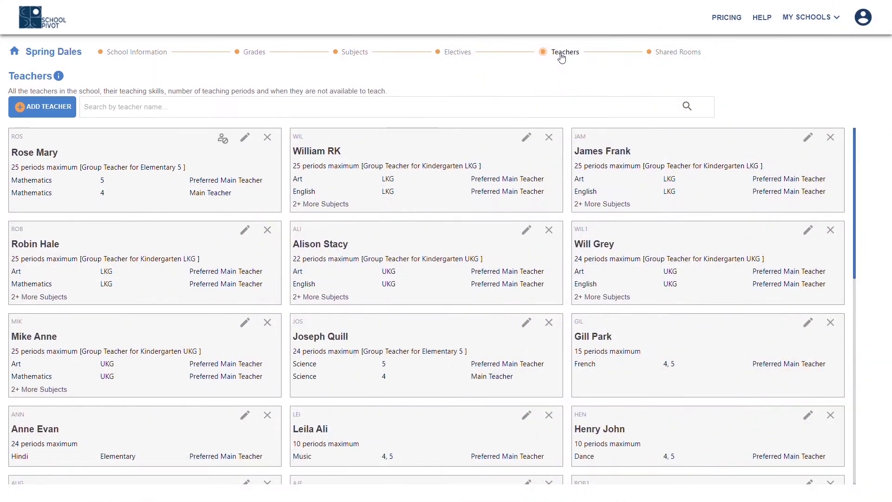
# - Look through the full list of teachers with their subjects, grades and maximum teaching periods
pyautogui.scroll(-5, 514, 164)
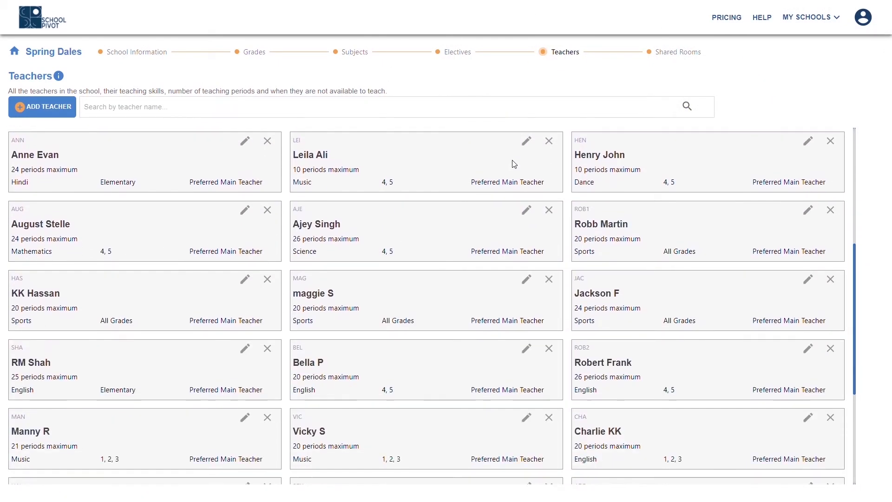
pyautogui.scroll(-4, 514, 165)
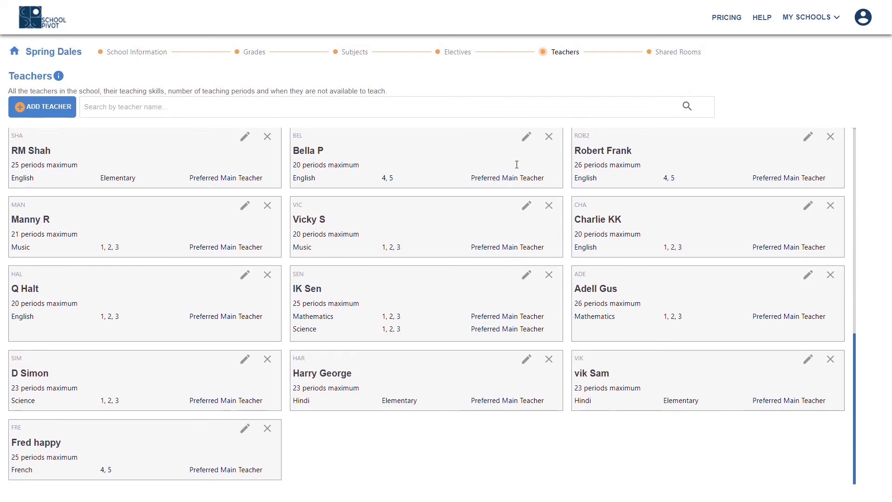
pyautogui.scroll(9, 517, 165)
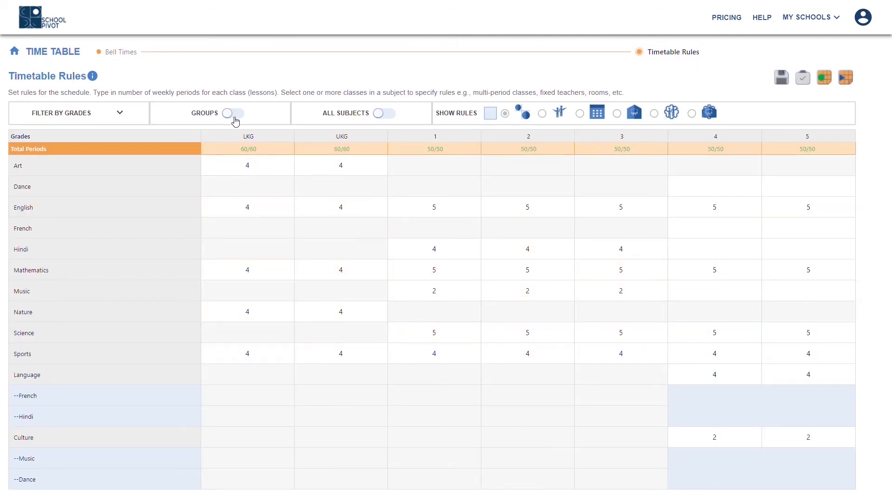
# - Show the groups within each grade and set teacher code WIL as the fixed teacher for LKG A Art
pyautogui.click(234, 116)
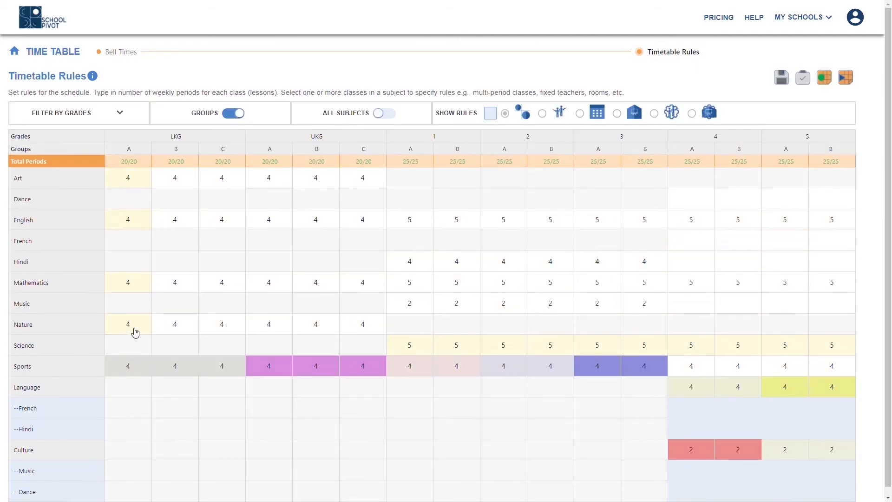
pyautogui.click(130, 179)
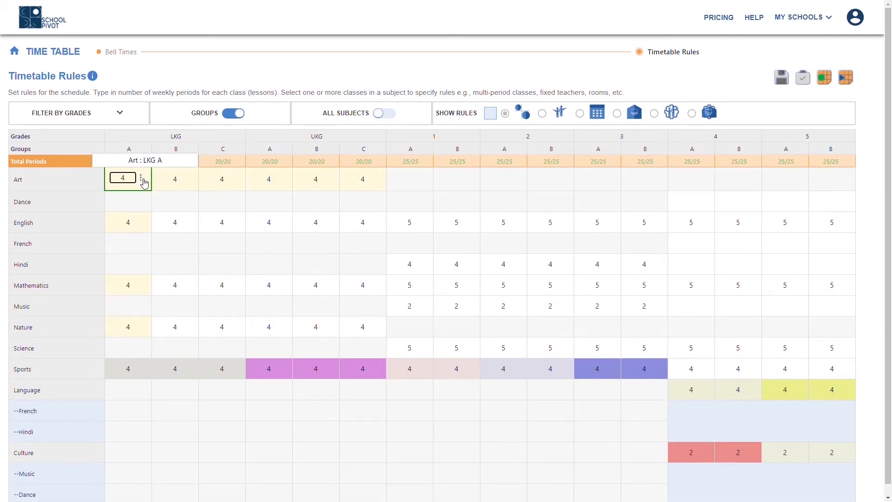
pyautogui.click(141, 178)
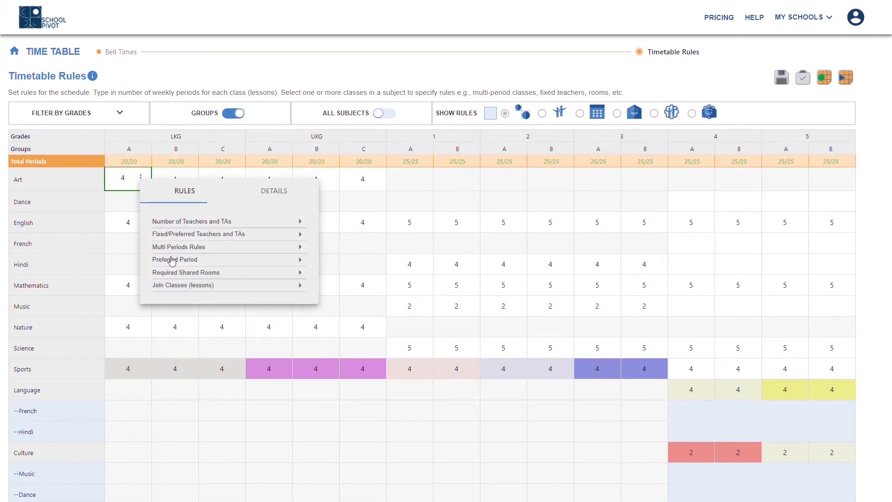
pyautogui.click(206, 235)
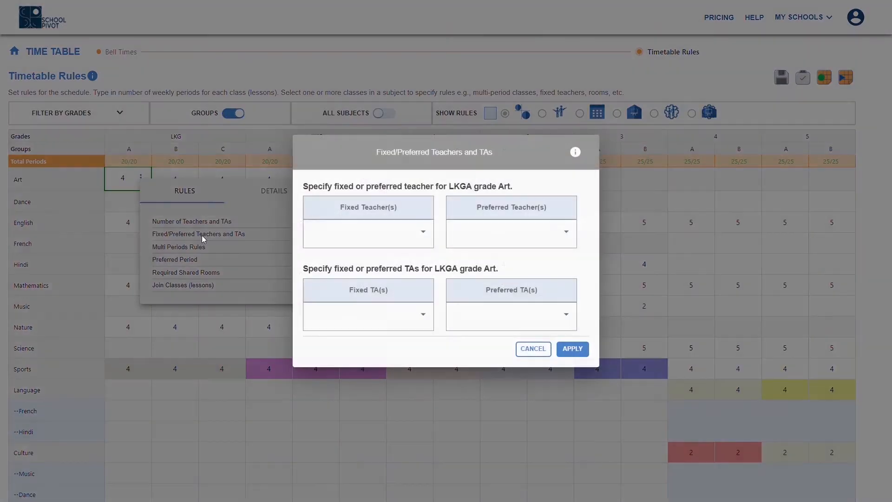
pyautogui.click(426, 235)
pyautogui.click(358, 252)
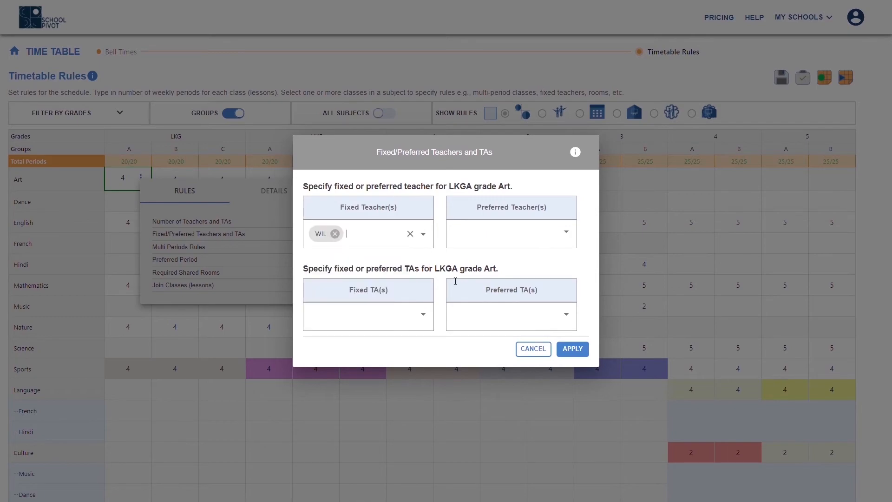
pyautogui.click(572, 349)
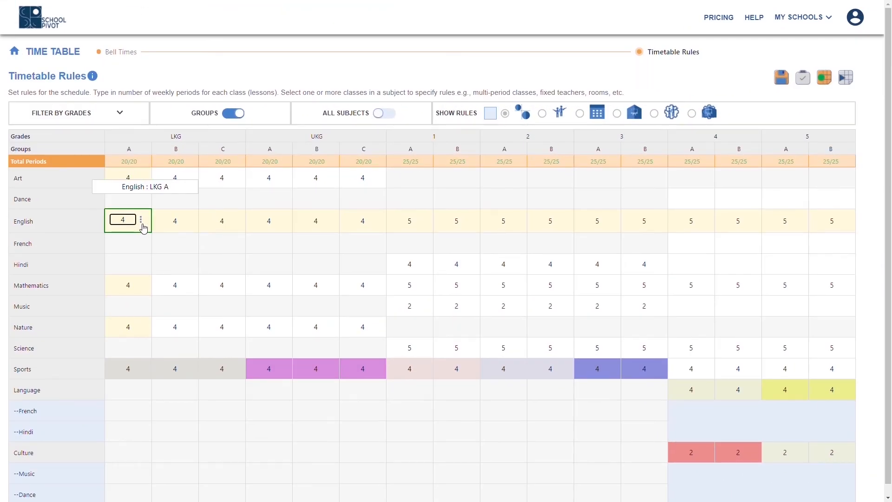
# - Set teacher code WIL as the fixed teacher for LKG A English
pyautogui.click(141, 222)
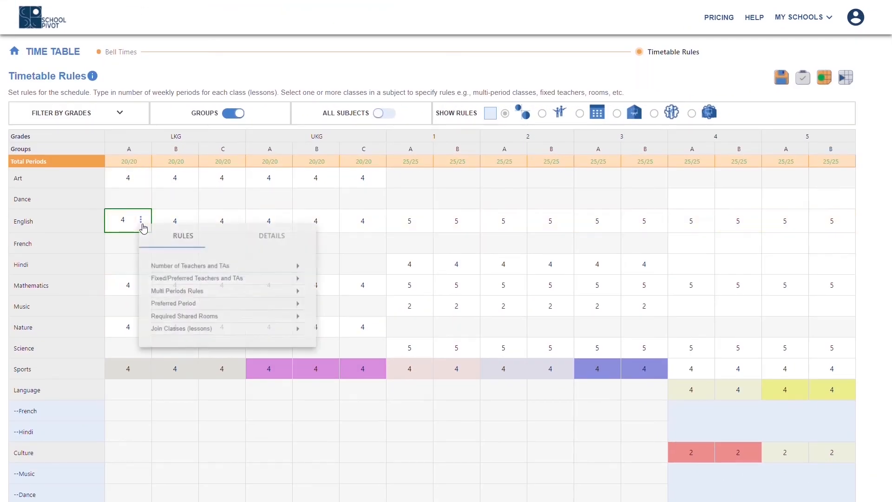
pyautogui.click(215, 279)
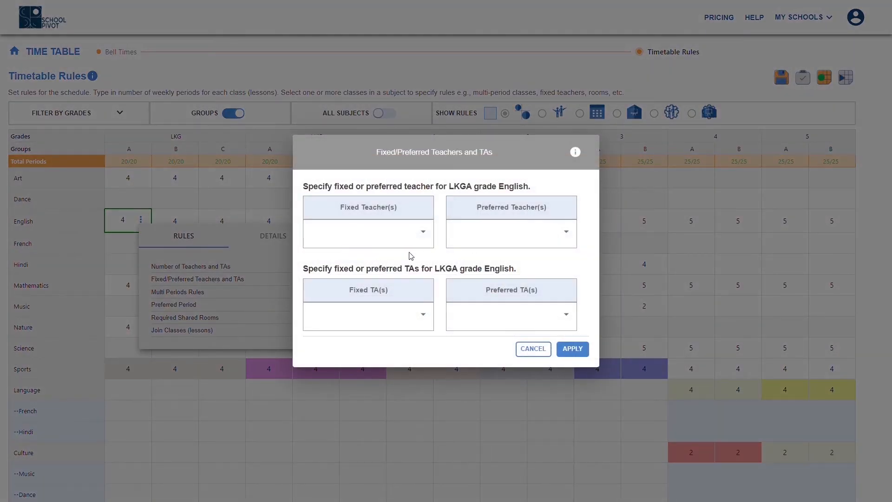
pyautogui.click(422, 239)
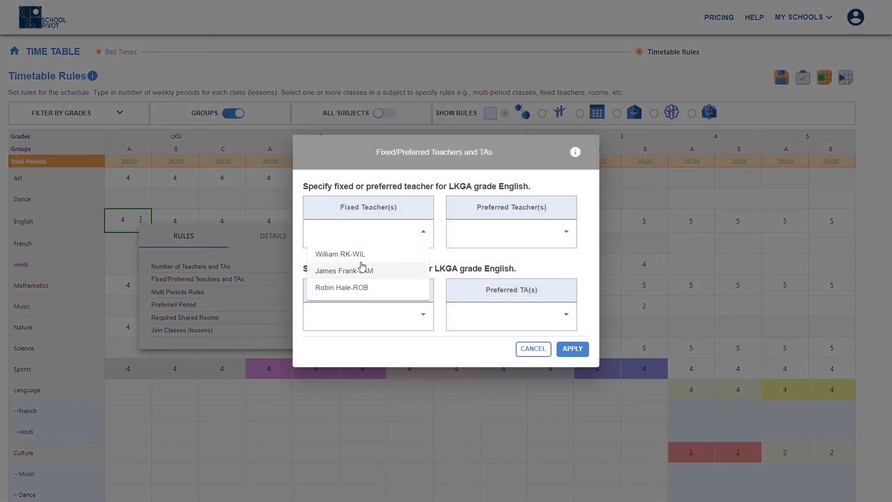
pyautogui.click(361, 257)
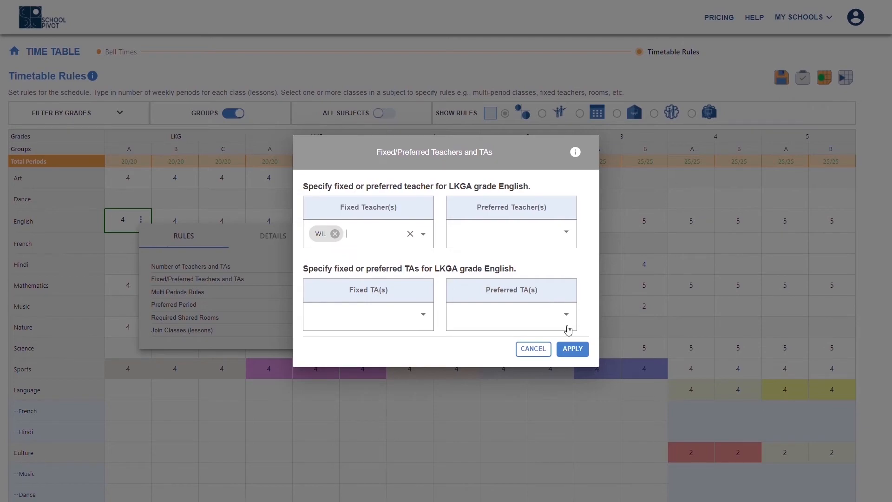
pyautogui.click(572, 350)
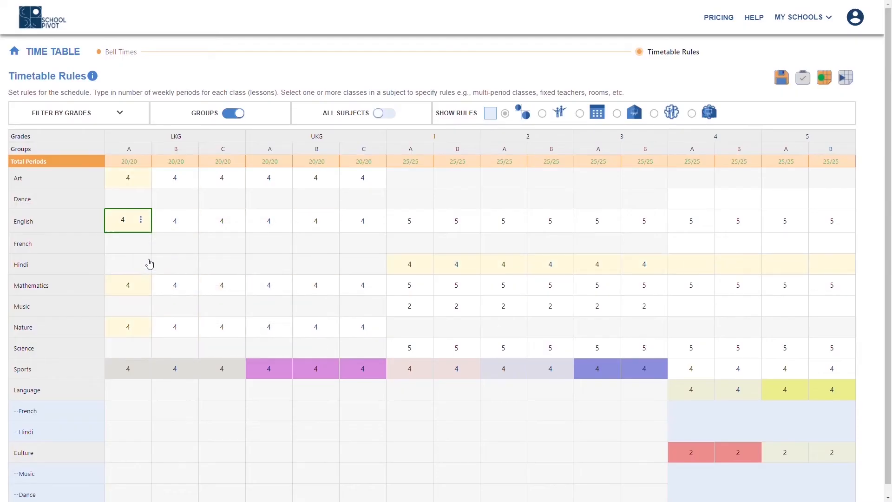
# - Set teacher code WIL as the fixed teacher for LKG A Mathematics
pyautogui.click(135, 286)
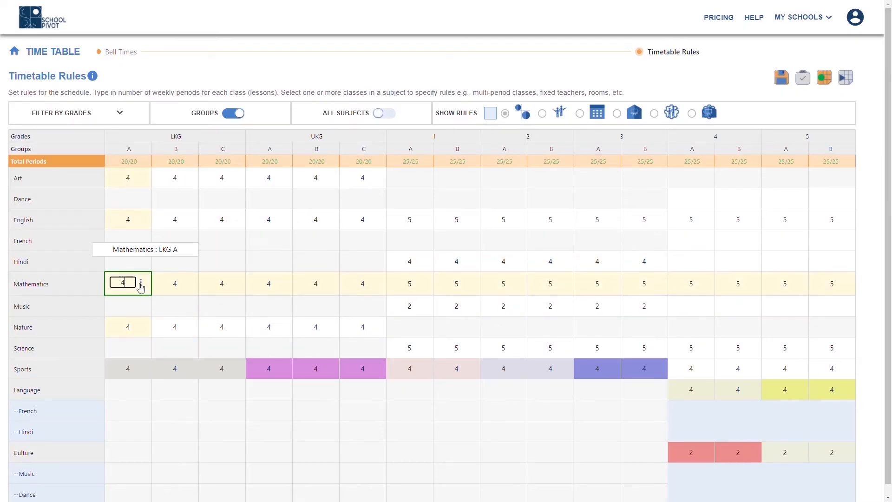
pyautogui.click(141, 283)
pyautogui.click(197, 339)
pyautogui.click(422, 234)
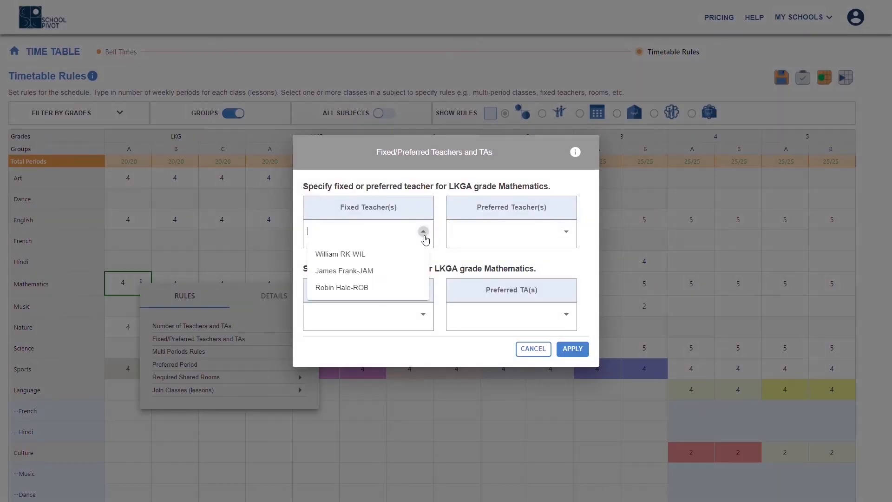
pyautogui.click(337, 255)
pyautogui.click(571, 349)
# - Set teacher code WIL as the fixed teacher for LKG A Nature
pyautogui.click(134, 325)
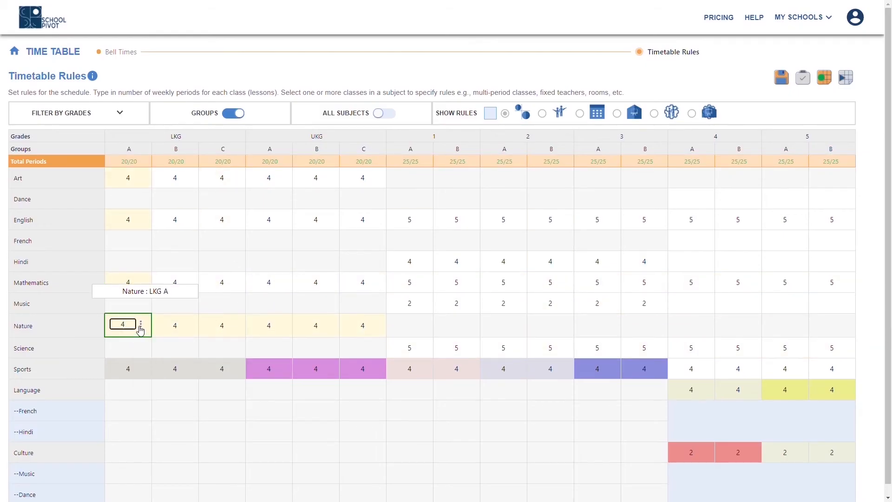
pyautogui.click(141, 323)
pyautogui.click(180, 381)
pyautogui.click(418, 232)
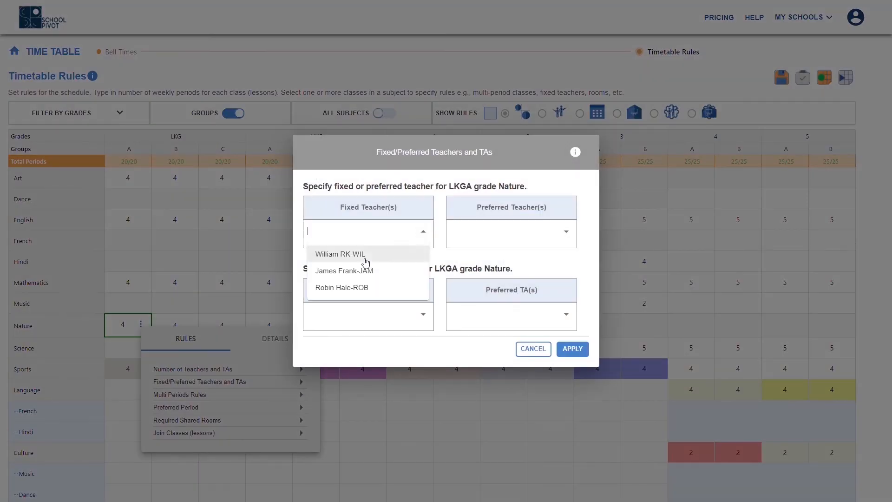
pyautogui.click(364, 254)
pyautogui.click(574, 292)
# - Set teacher code JAM as the fixed teacher for LKG B Art
pyautogui.click(179, 178)
pyautogui.click(188, 178)
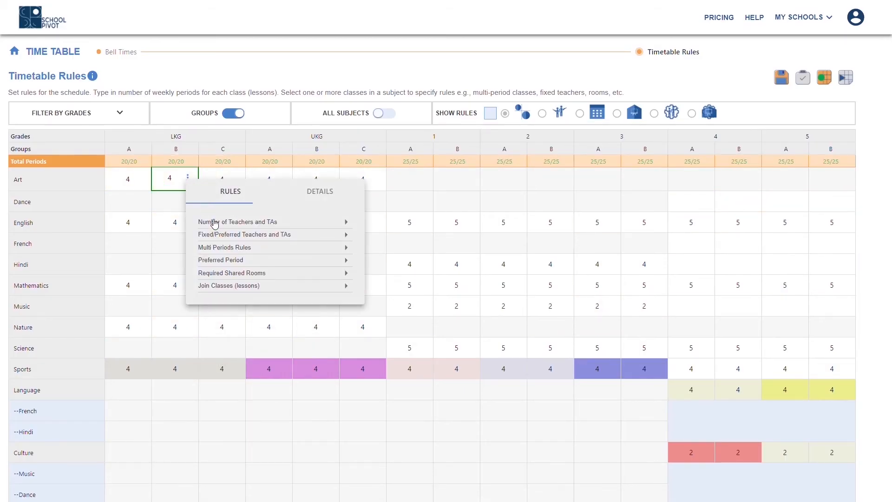
pyautogui.click(217, 236)
pyautogui.click(427, 238)
pyautogui.click(364, 255)
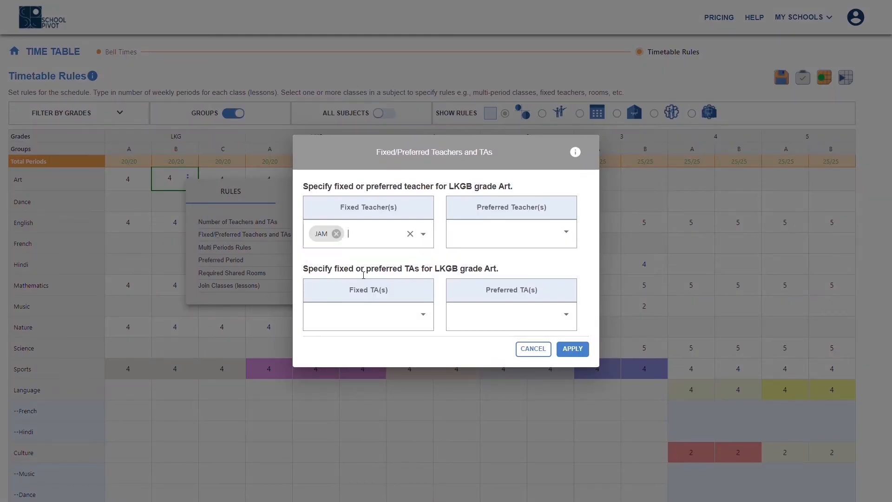
pyautogui.click(572, 349)
# - Choose a fixed teacher for LKG B English
pyautogui.click(186, 222)
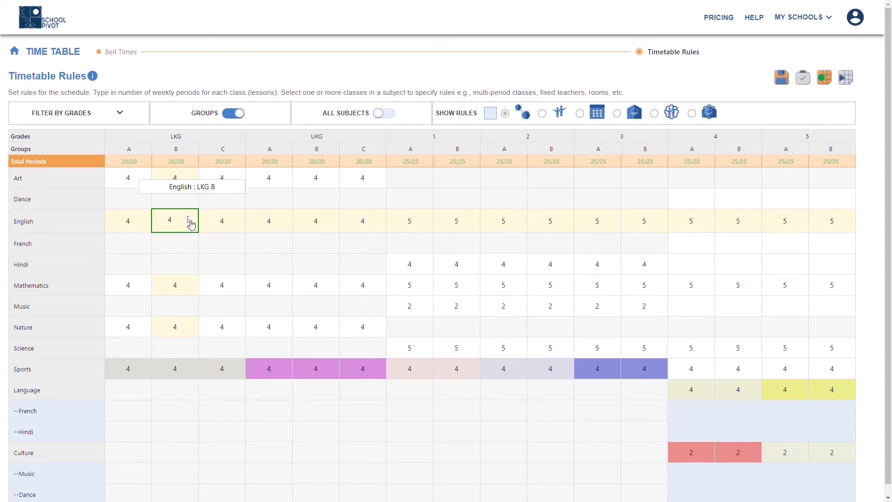
pyautogui.click(188, 218)
pyautogui.click(223, 275)
pyautogui.click(367, 232)
pyautogui.click(360, 275)
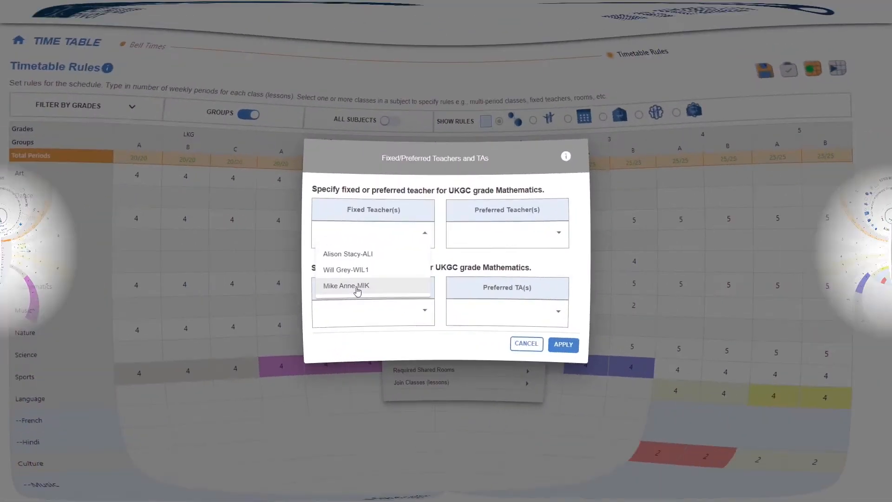
# - Set teacher code MIK as the fixed teacher for UKG C Mathematics and UKG C Nature
pyautogui.click(411, 286)
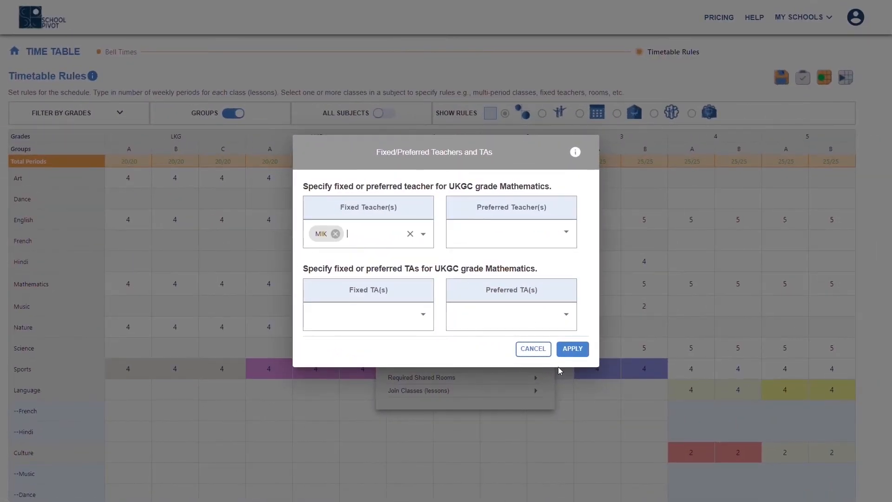
pyautogui.click(572, 348)
pyautogui.click(375, 325)
pyautogui.click(375, 324)
pyautogui.click(420, 378)
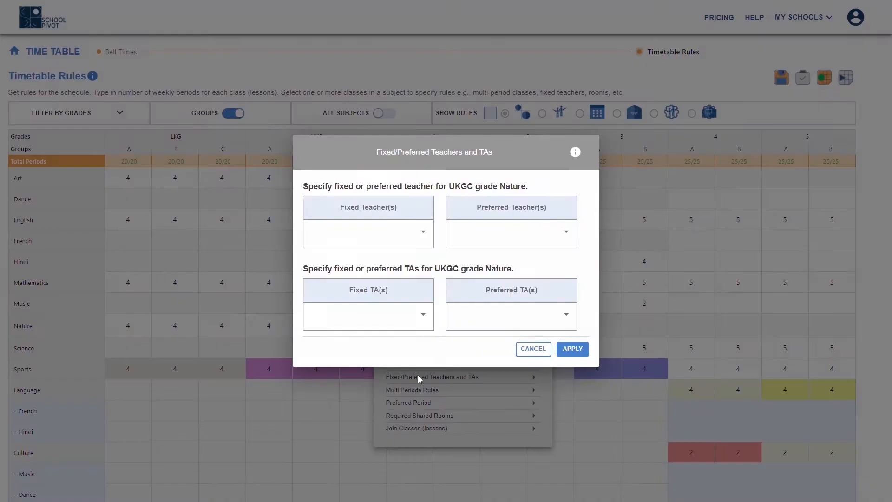
pyautogui.click(423, 232)
pyautogui.click(379, 288)
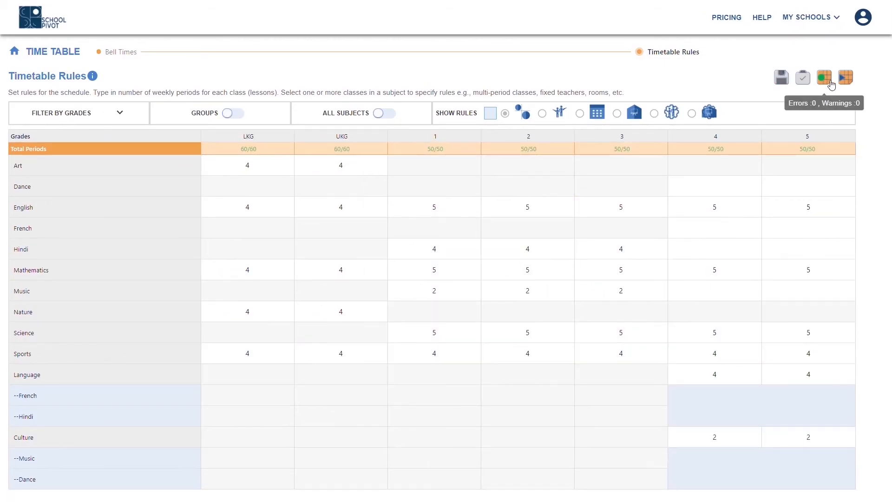
# - Show the timetable rules for assigned teachers across all grades
pyautogui.click(493, 117)
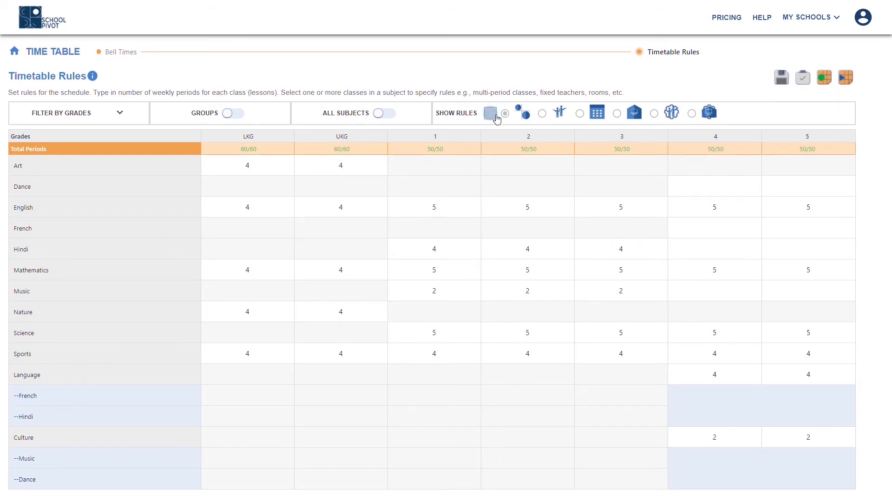
pyautogui.click(667, 116)
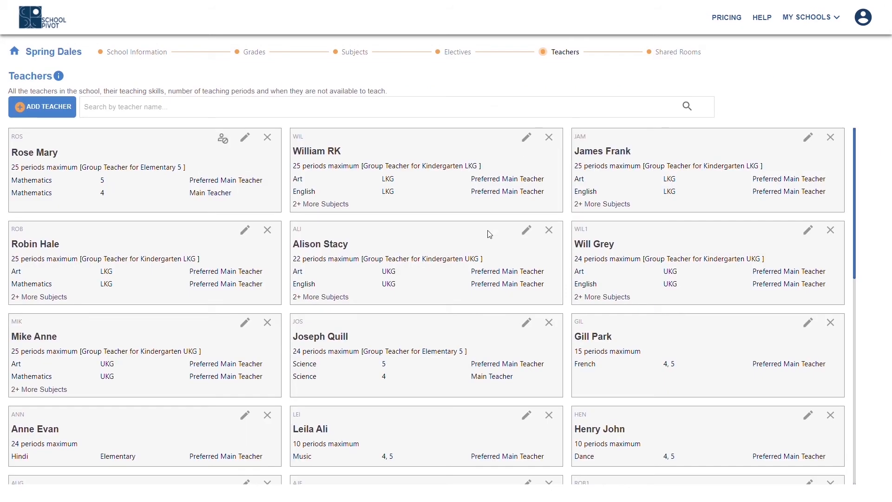
# - Limit the Art teaching skill of teacher code WIL to group LKG-A by removing LKG-B and LKG-C
pyautogui.click(527, 138)
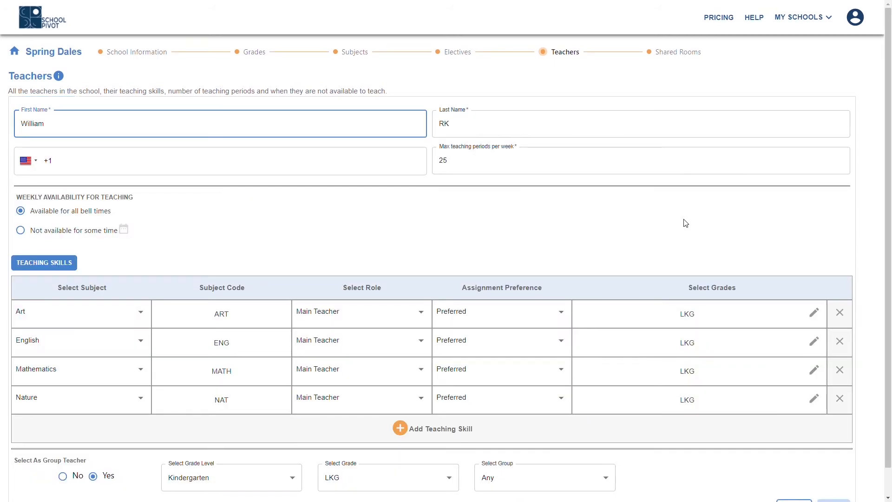
pyautogui.click(814, 312)
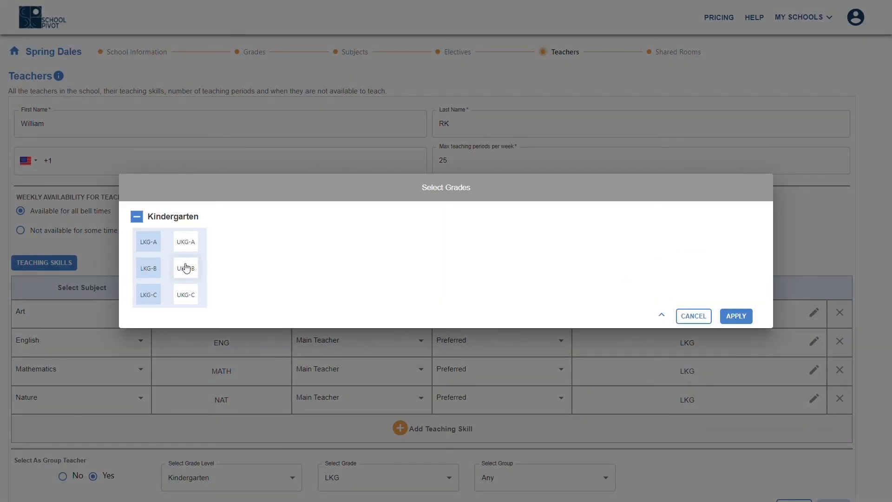
pyautogui.click(156, 269)
pyautogui.click(158, 295)
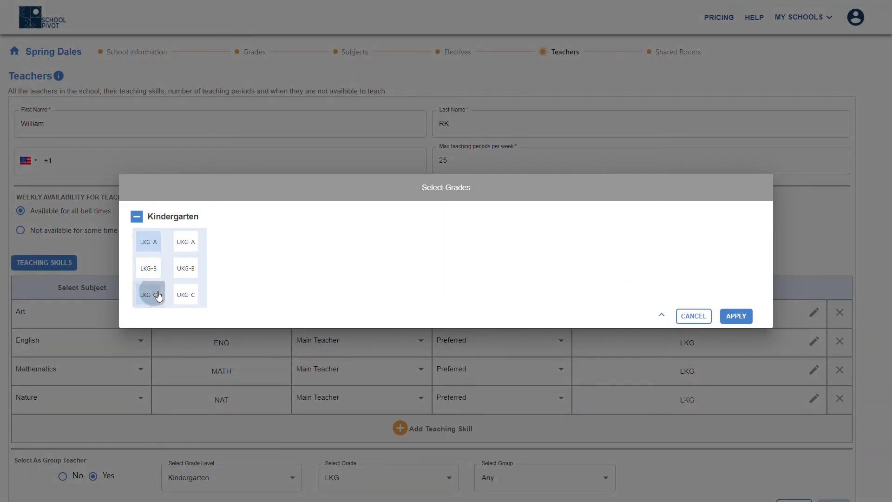
pyautogui.click(736, 318)
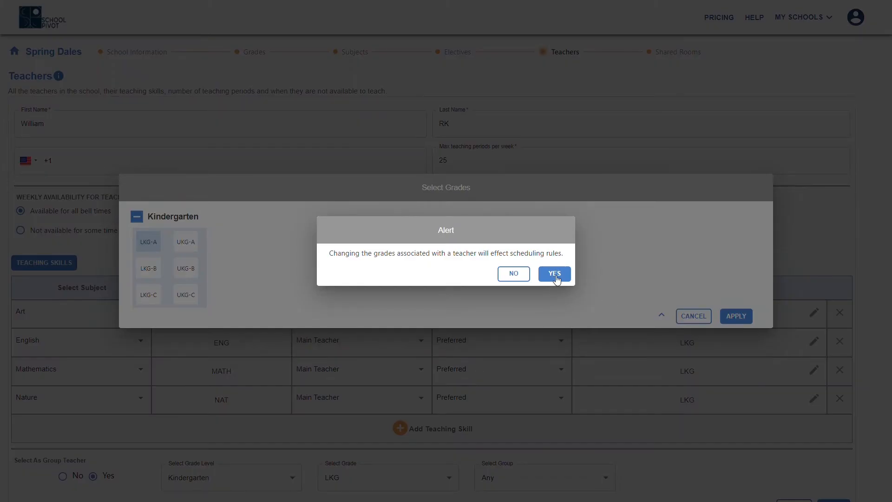
pyautogui.click(556, 275)
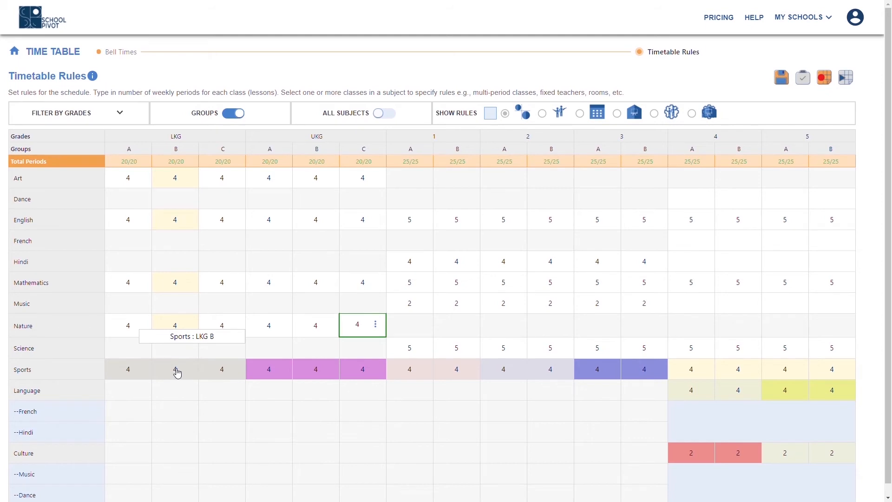
# - Set a multi-period rule for Sports in all LKG, UKG and grade 1 to 3 groups with period length 2 and weekly frequency 2
pyautogui.keyDown('ctrl'); pyautogui.click(175, 369); pyautogui.keyUp('ctrl')
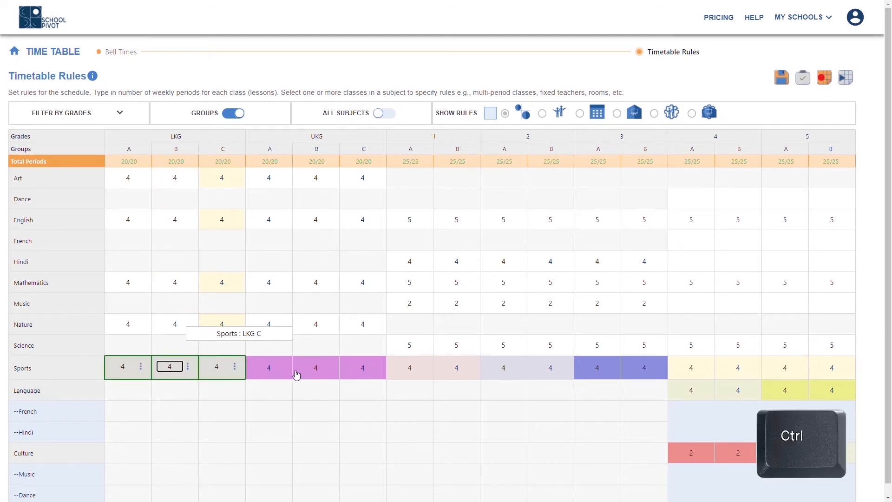
pyautogui.click(321, 370)
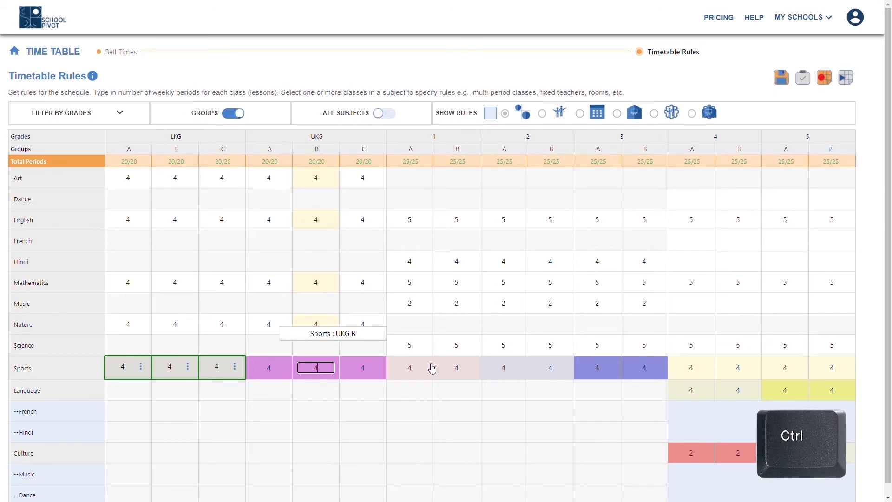
pyautogui.keyDown('ctrl'); pyautogui.click(502, 368); pyautogui.keyUp('ctrl')
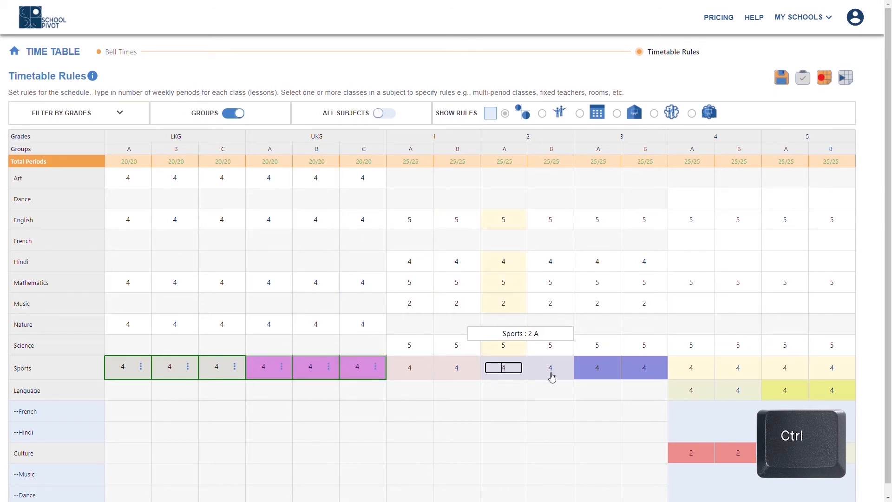
pyautogui.keyDown('ctrl'); pyautogui.click(595, 371); pyautogui.keyUp('ctrl')
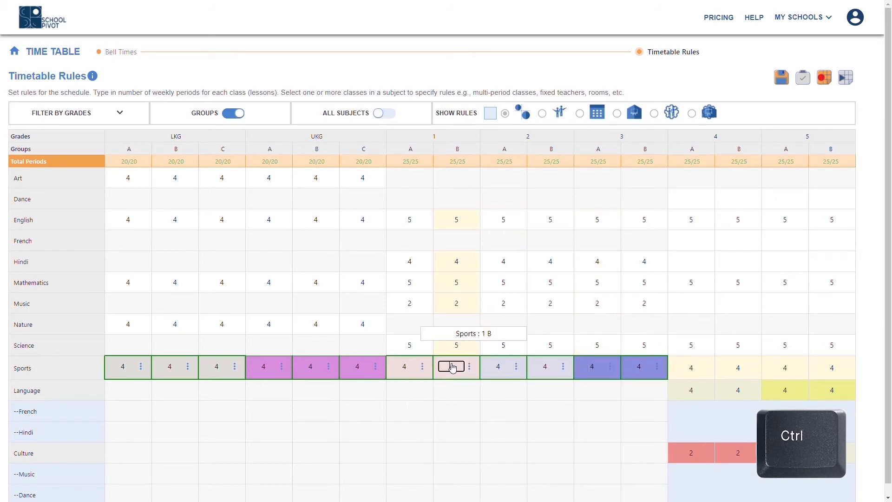
pyautogui.keyDown('ctrl'); pyautogui.click(454, 368); pyautogui.keyUp('ctrl')
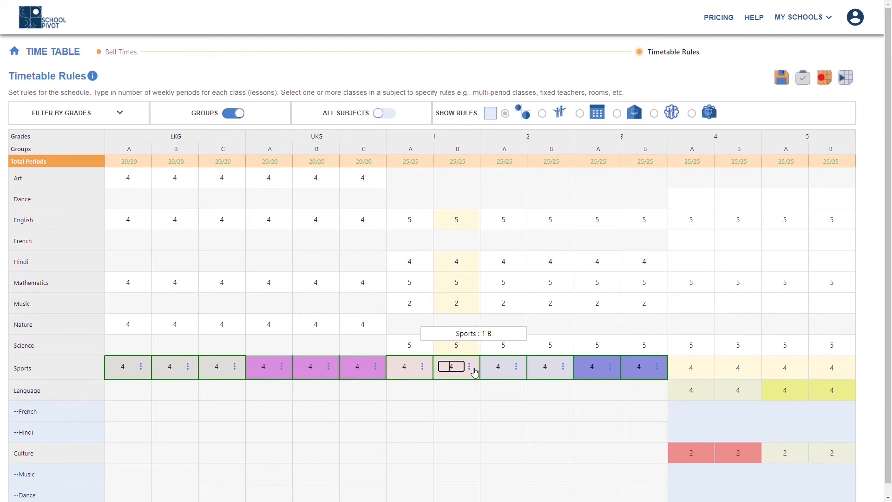
pyautogui.click(471, 367)
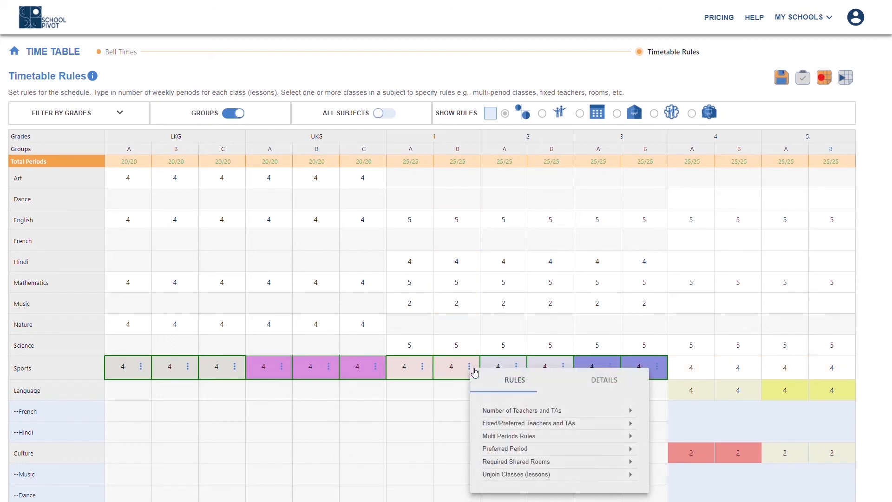
pyautogui.click(494, 436)
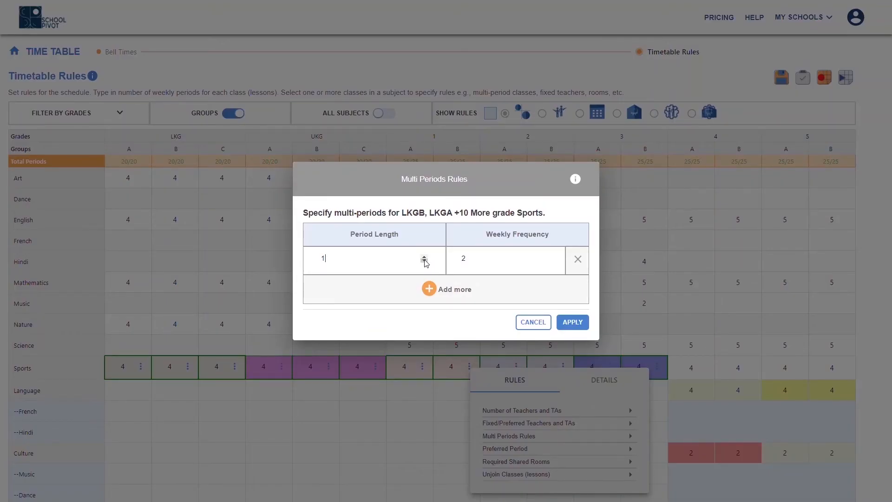
pyautogui.click(424, 258)
pyautogui.click(572, 322)
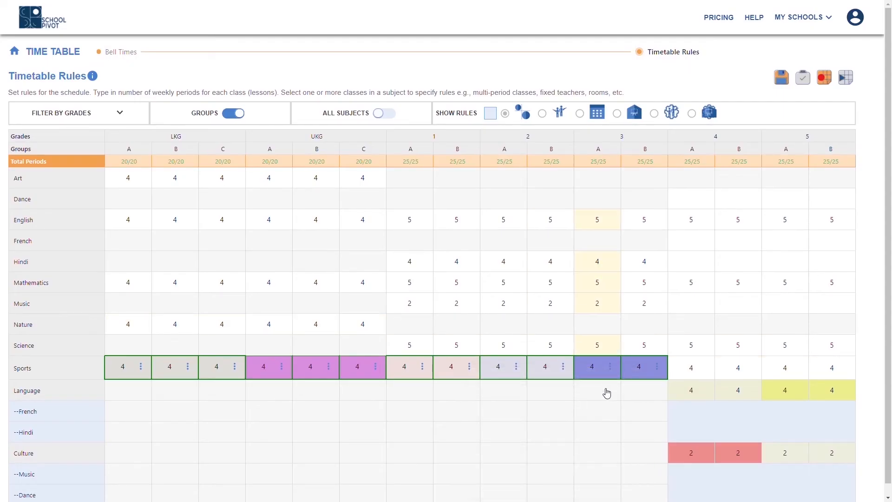
pyautogui.click(652, 342)
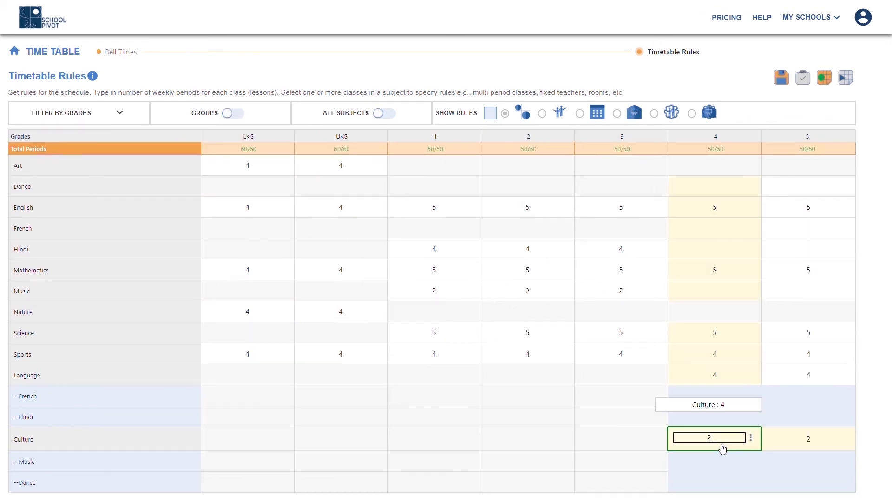
# - Set the multi-period rule for grade 4 and 5 Culture to period length 2 and weekly frequency 1, and show the rules in the grid
pyautogui.click(793, 447)
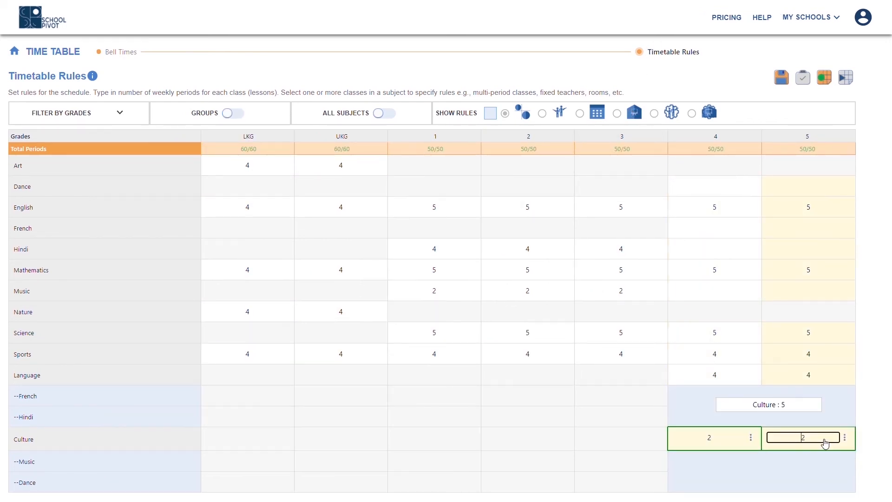
pyautogui.click(845, 438)
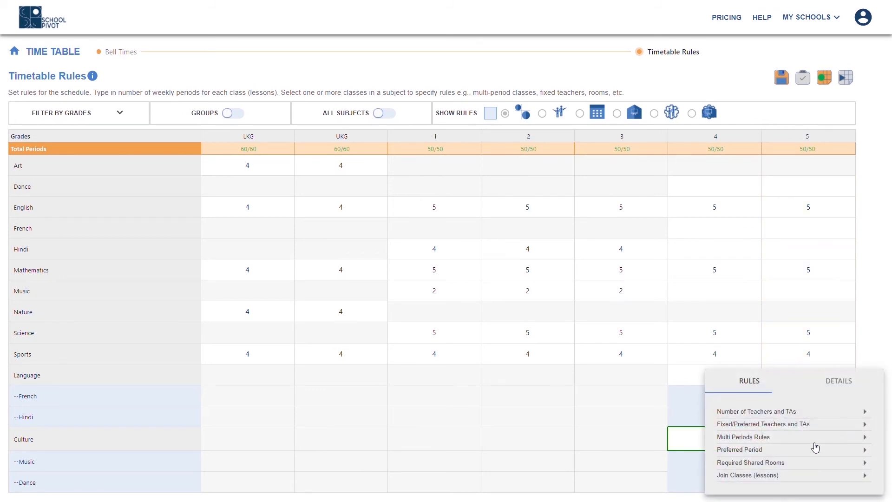
pyautogui.click(758, 439)
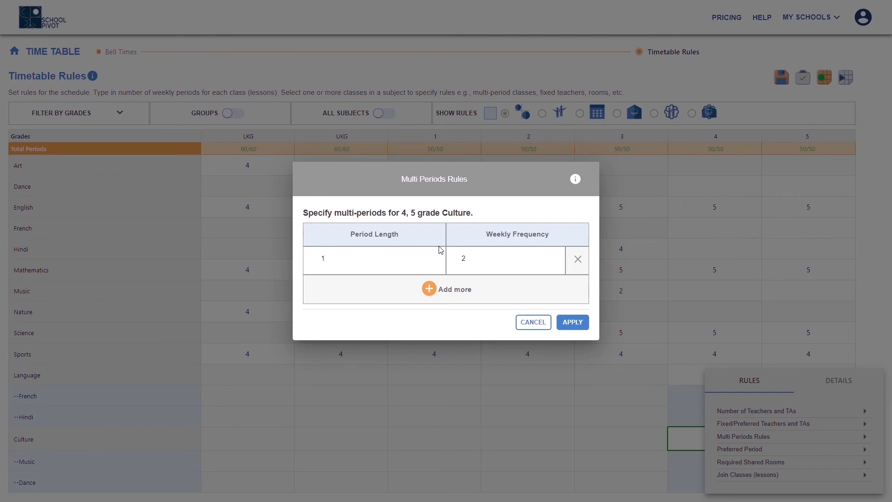
pyautogui.click(424, 256)
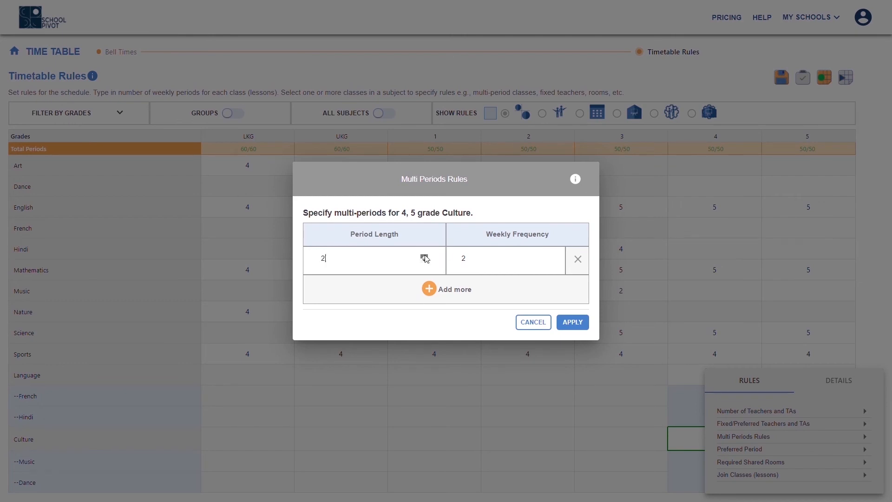
pyautogui.click(545, 261)
pyautogui.click(574, 325)
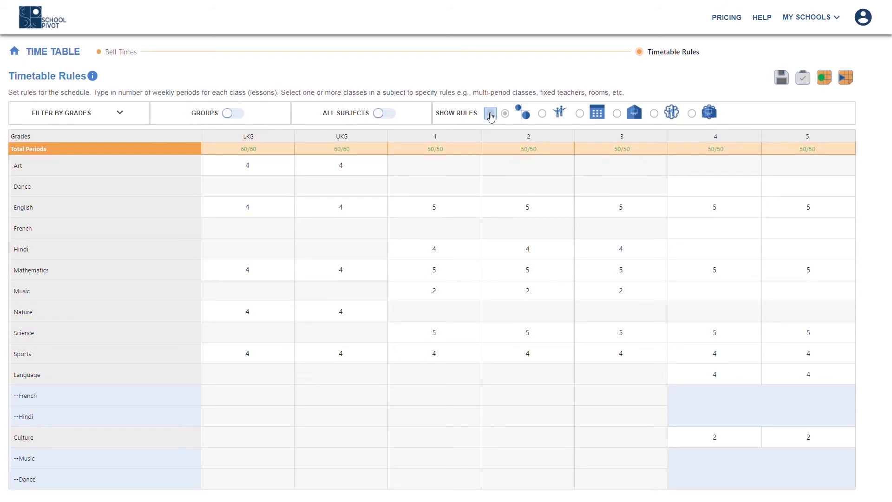
pyautogui.click(490, 114)
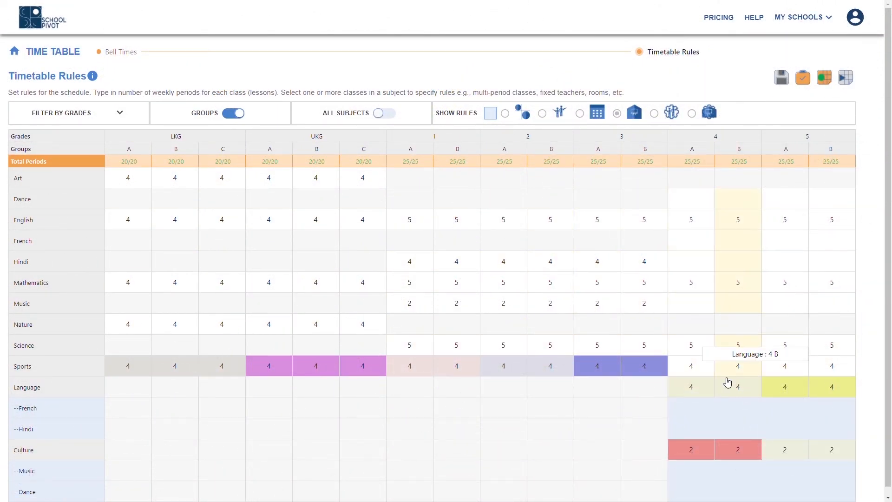
# - Choose Music Room as the required shared room for Culture-Music in groups 4A, 4B, 5A and 5B
pyautogui.click(691, 452)
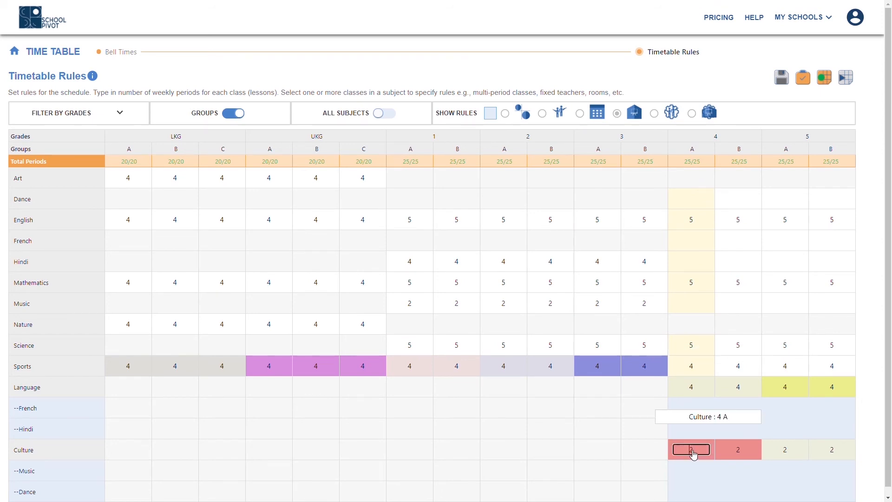
pyautogui.keyDown('ctrl'); pyautogui.click(780, 459); pyautogui.keyUp('ctrl')
pyautogui.keyDown('ctrl'); pyautogui.click(780, 453); pyautogui.keyUp('ctrl')
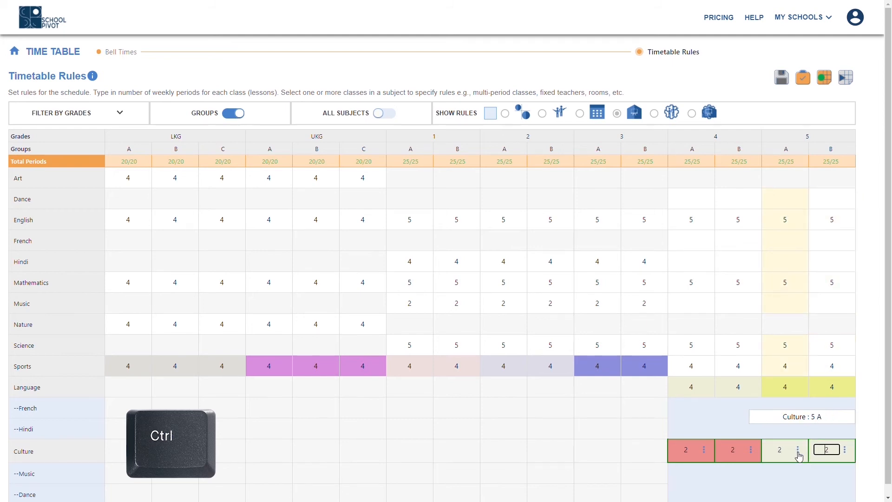
pyautogui.click(798, 450)
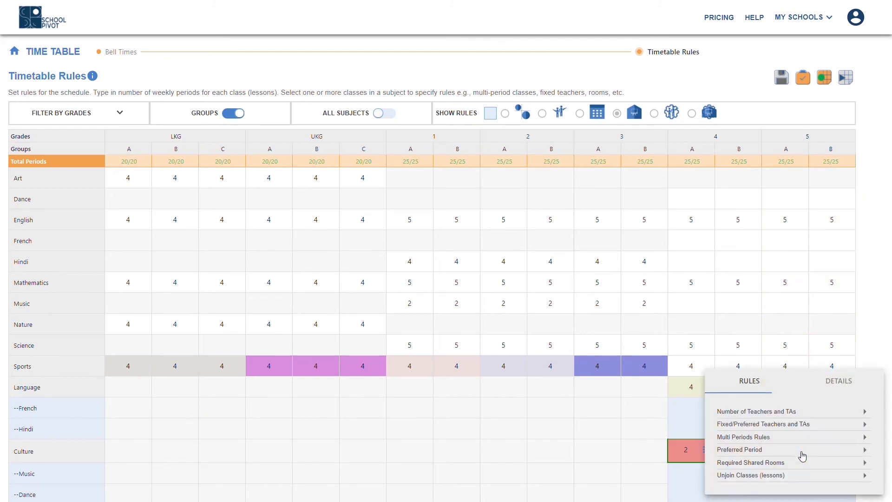
pyautogui.click(763, 462)
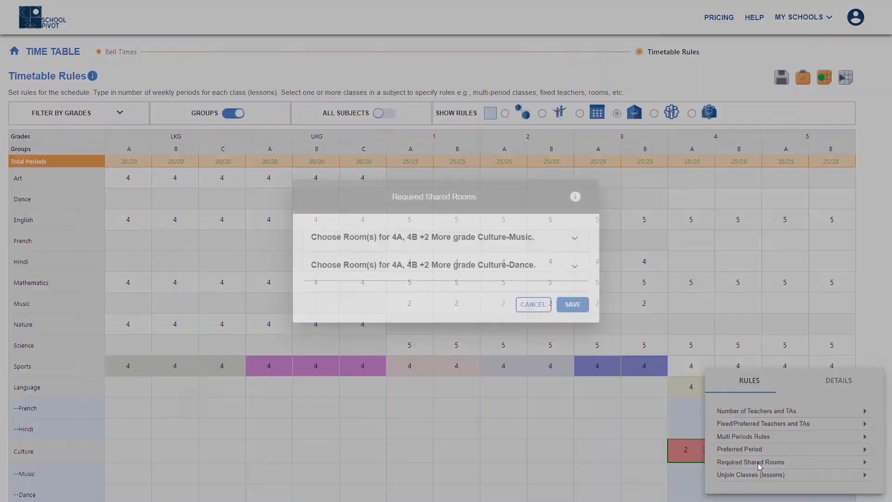
pyautogui.click(564, 238)
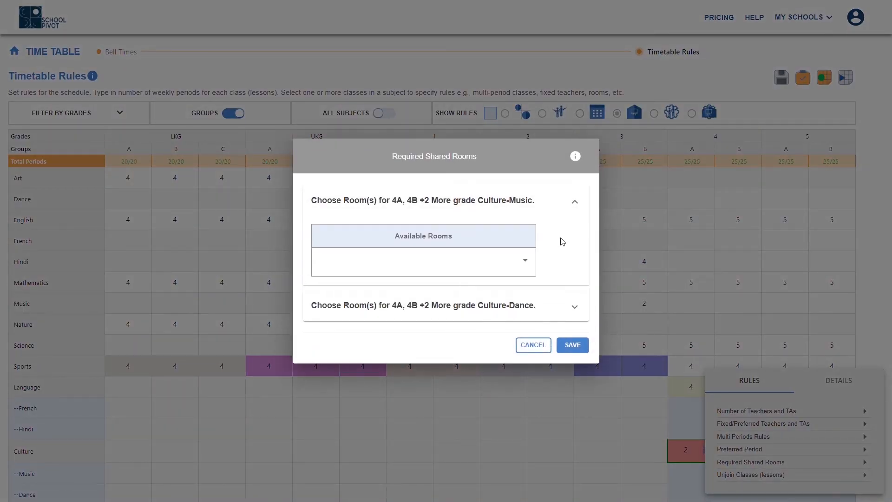
pyautogui.click(525, 261)
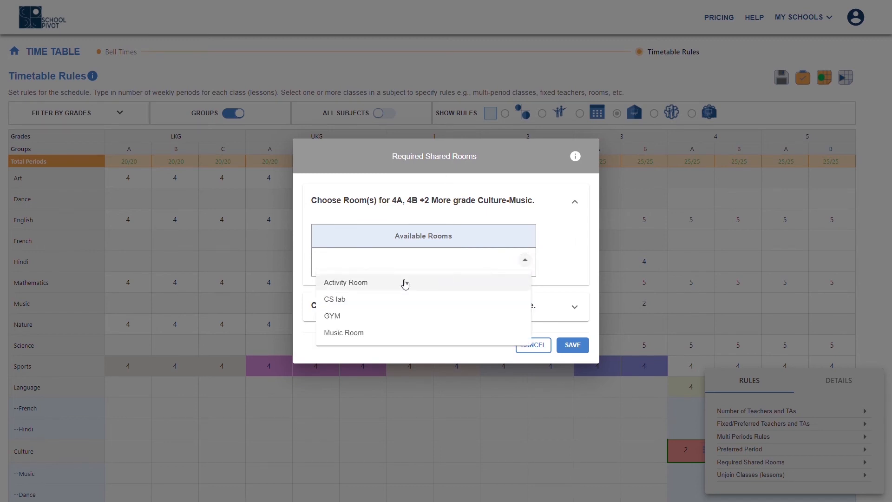
pyautogui.click(356, 333)
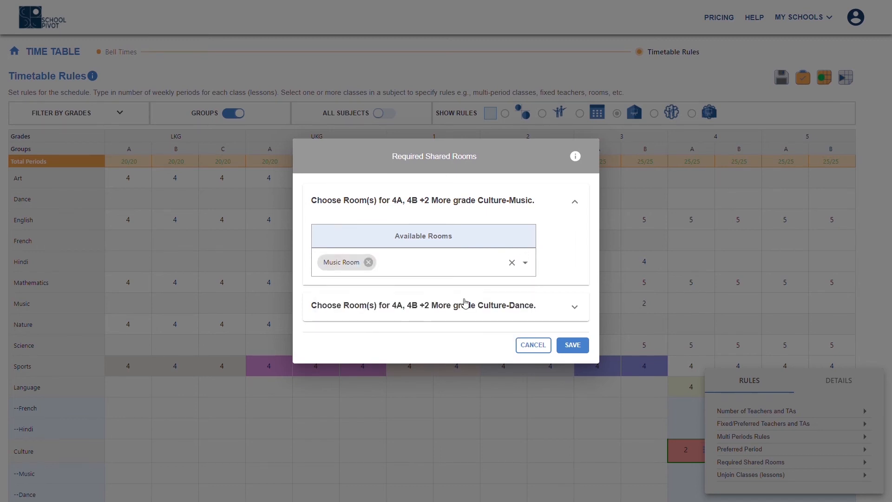
# - Choose Activity Room as the required shared room for Culture-Dance in the same groups and save the room rules
pyautogui.click(574, 307)
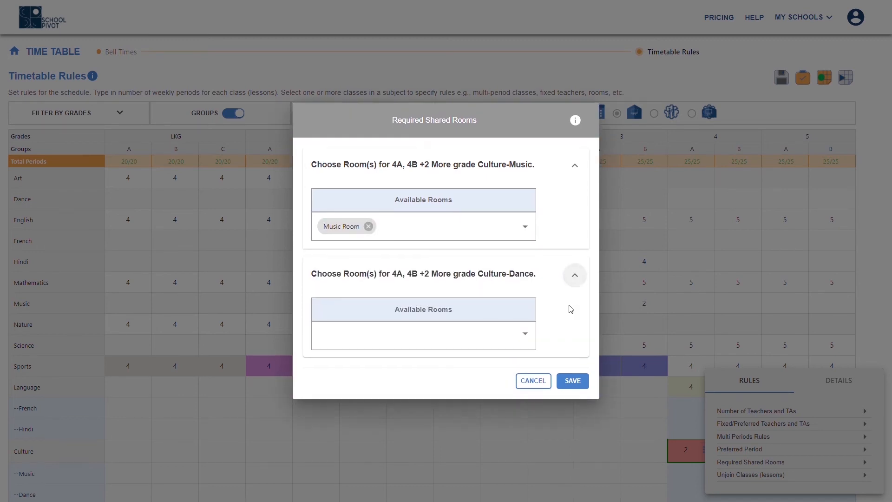
pyautogui.click(526, 334)
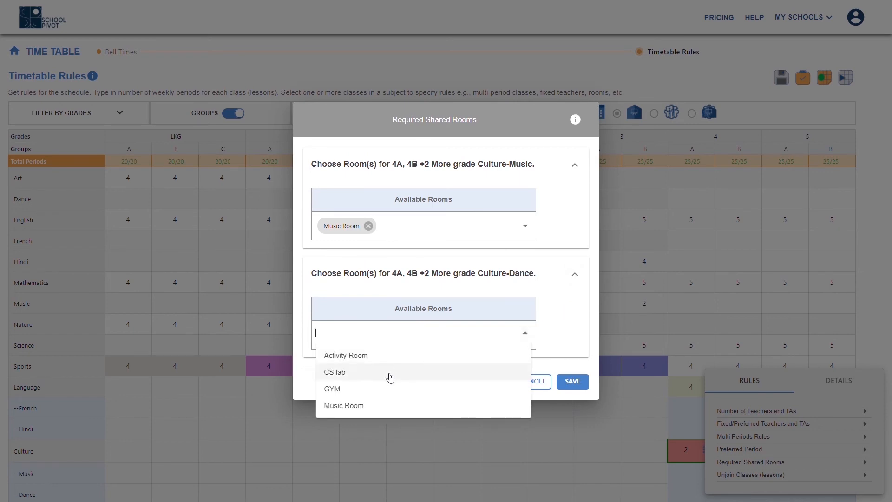
pyautogui.click(366, 357)
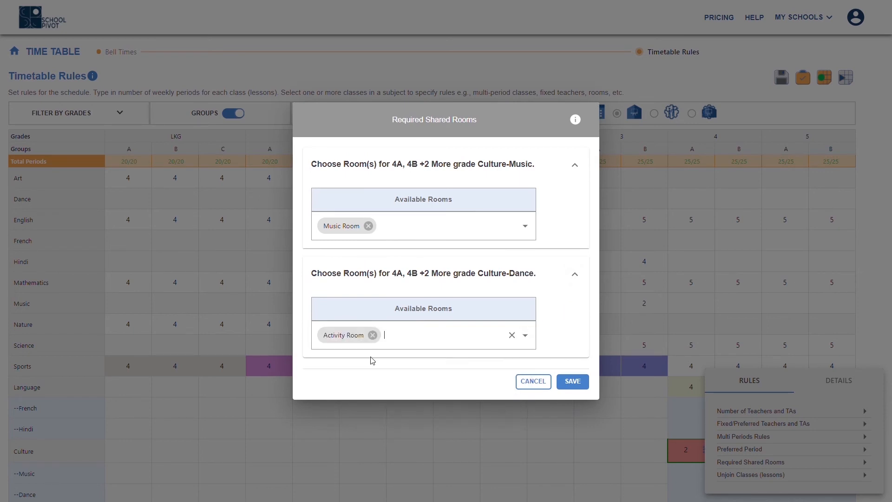
pyautogui.click(572, 382)
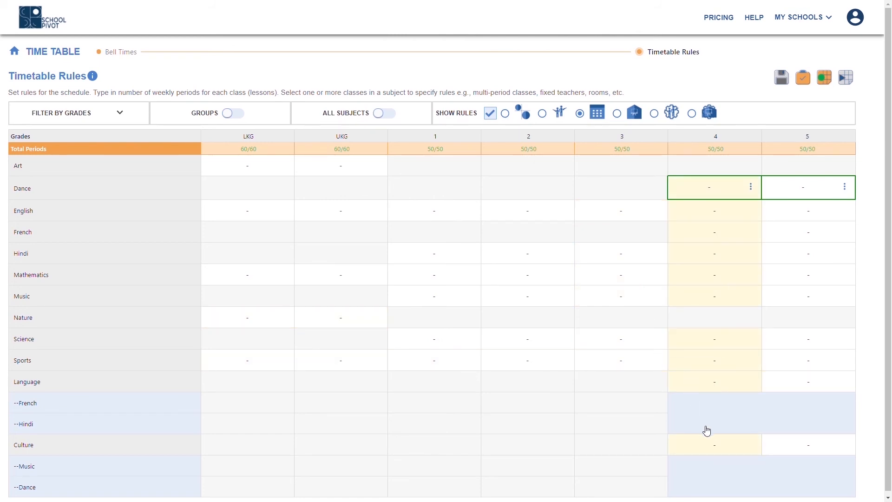
# - Set the preferred period for grade 4 and 5 Culture to Friday after P3 and save the timetable rules
pyautogui.click(737, 452)
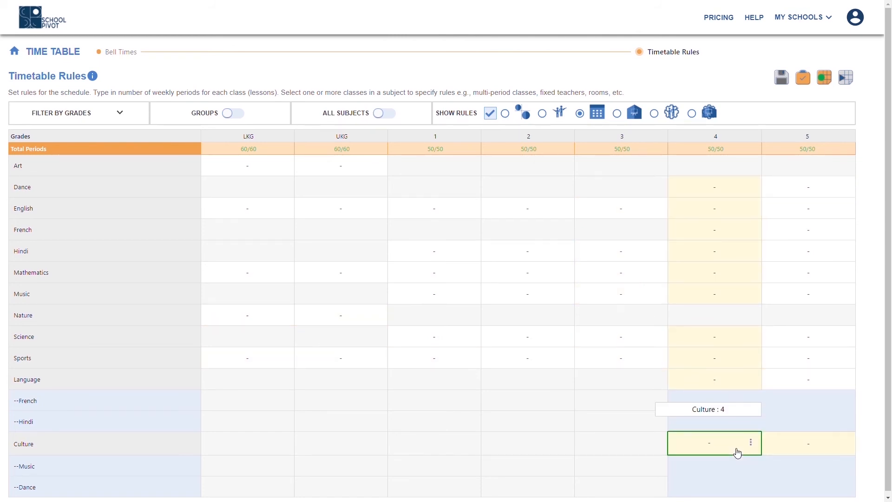
pyautogui.keyDown('ctrl'); pyautogui.click(814, 448); pyautogui.keyUp('ctrl')
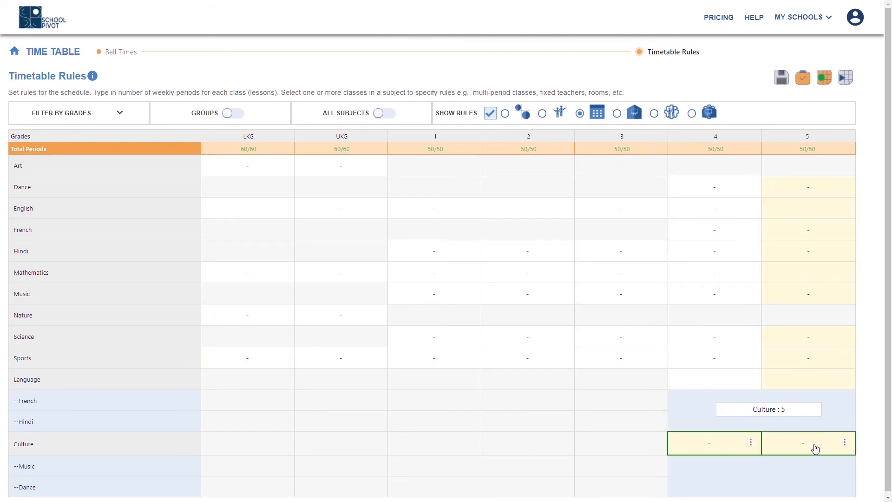
pyautogui.click(846, 443)
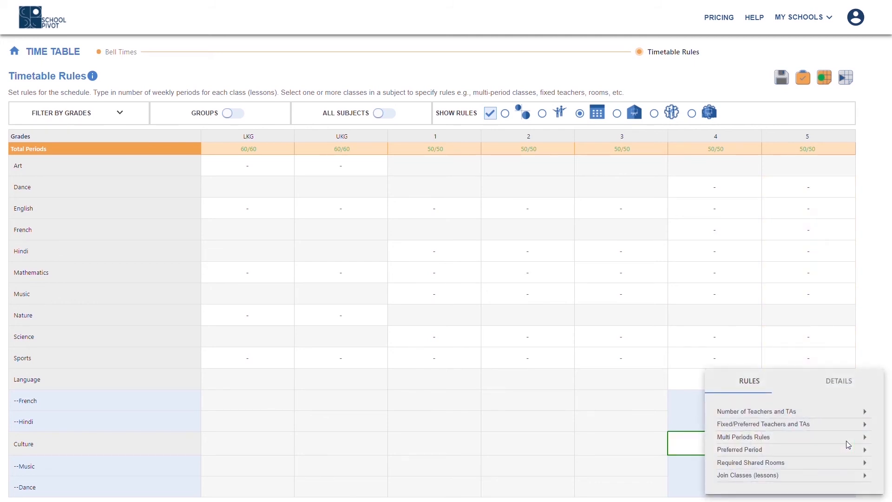
pyautogui.click(753, 449)
pyautogui.click(377, 261)
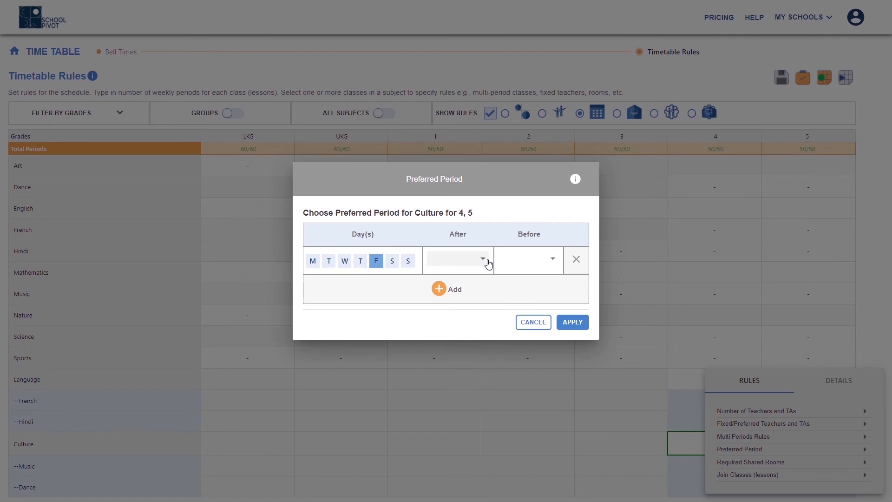
pyautogui.click(459, 291)
pyautogui.click(571, 321)
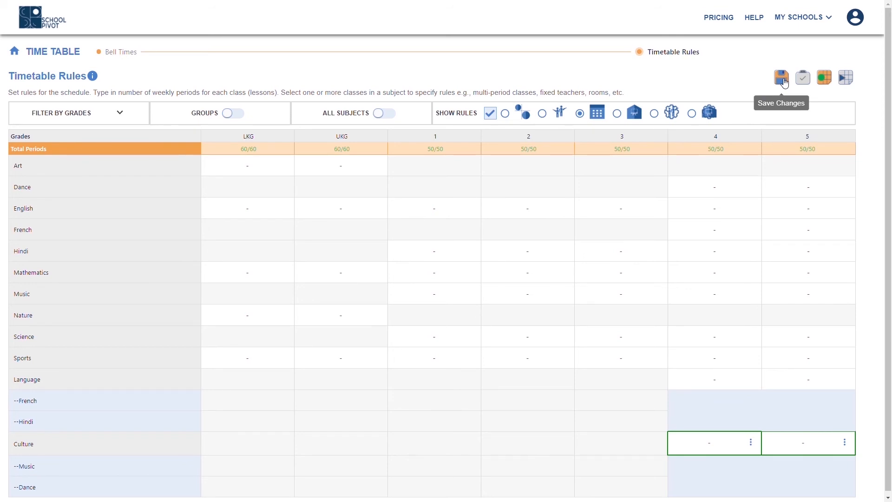
pyautogui.click(783, 80)
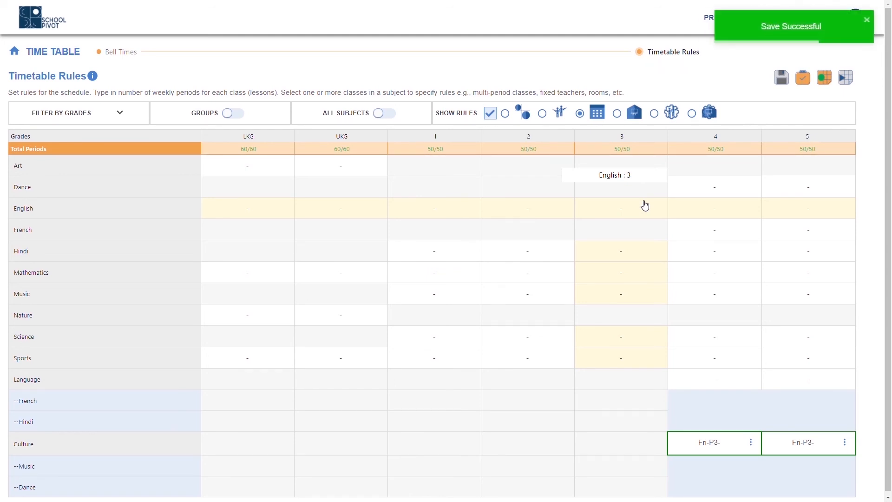
# - Generate the weekly timetable from the validated rules and open it
pyautogui.click(802, 82)
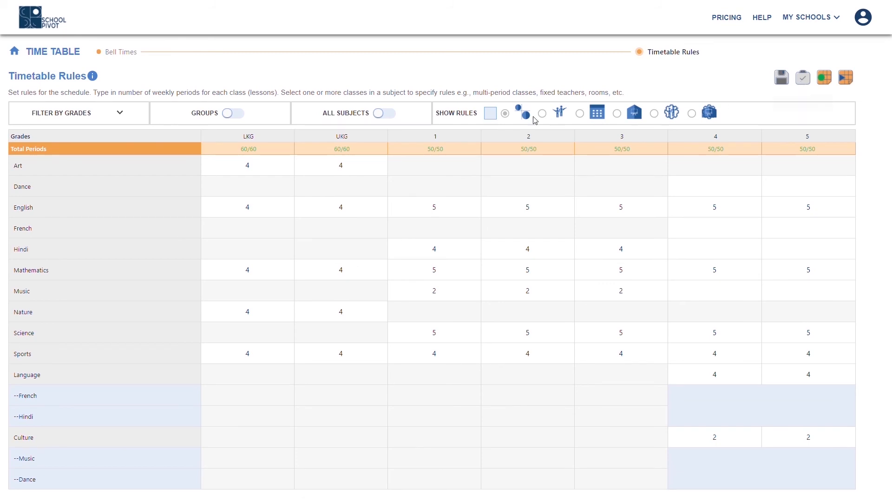
pyautogui.click(852, 83)
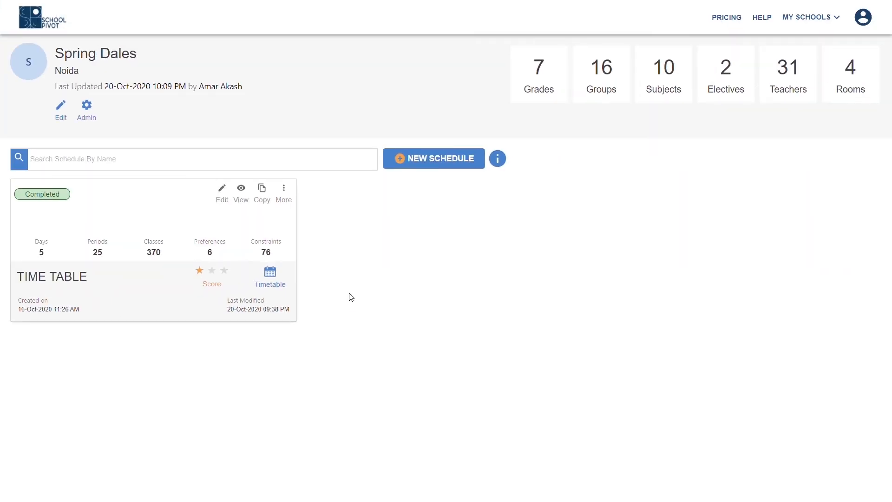
pyautogui.click(271, 281)
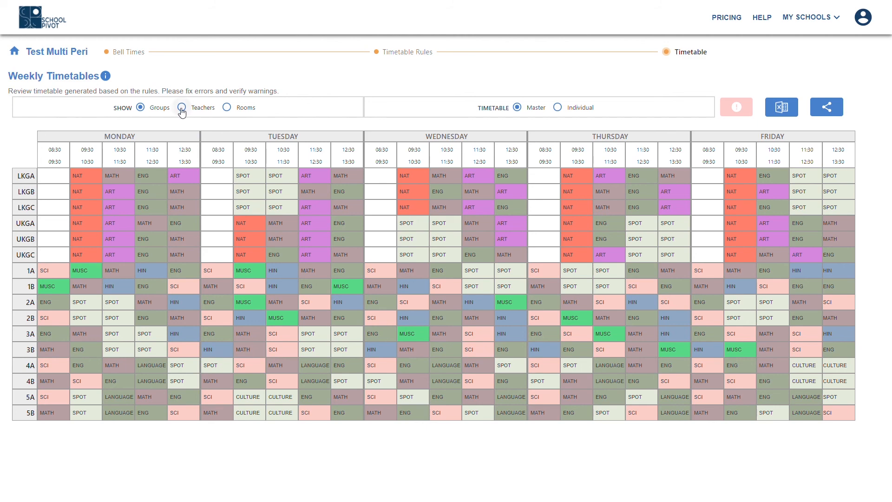
# - Review the master weekly timetable by teachers through the whole list, and by rooms for the shared room bookings
pyautogui.click(182, 107)
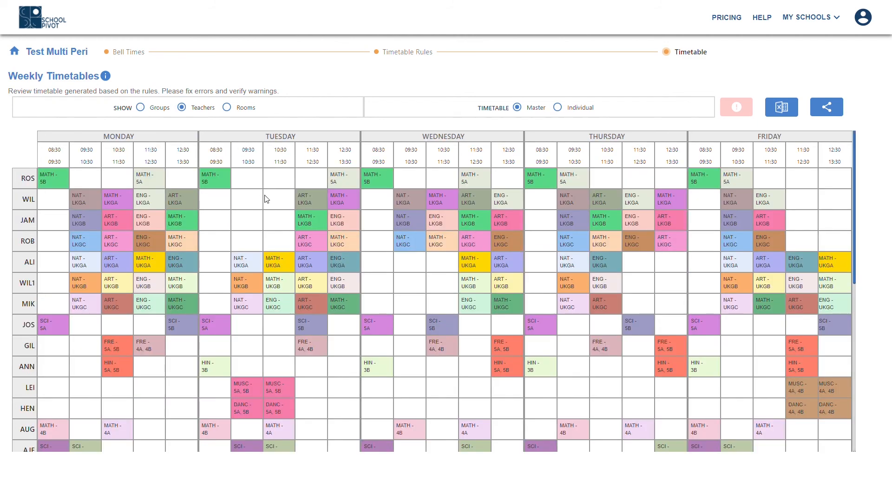
pyautogui.scroll(-3, 267, 203)
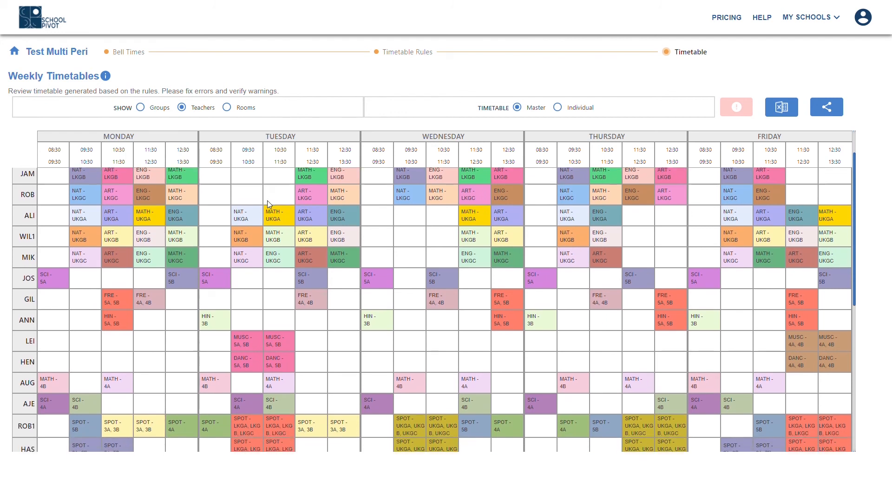
pyautogui.scroll(-4, 268, 201)
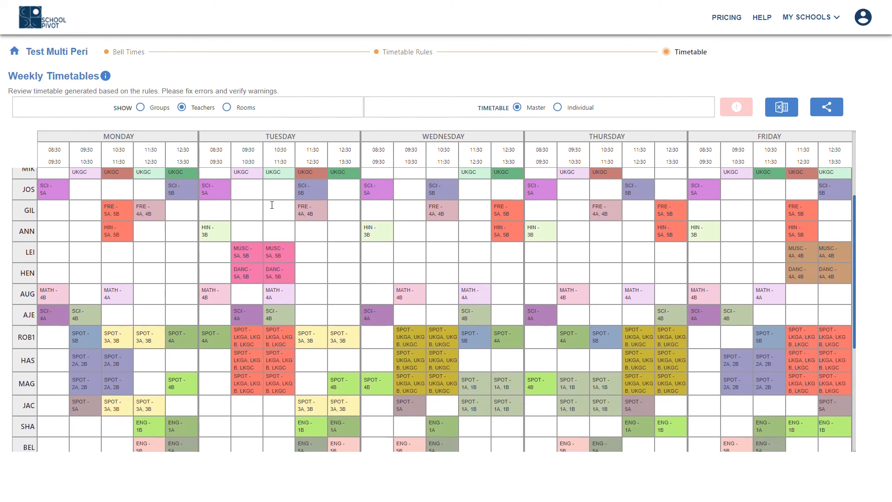
pyautogui.scroll(-3, 272, 204)
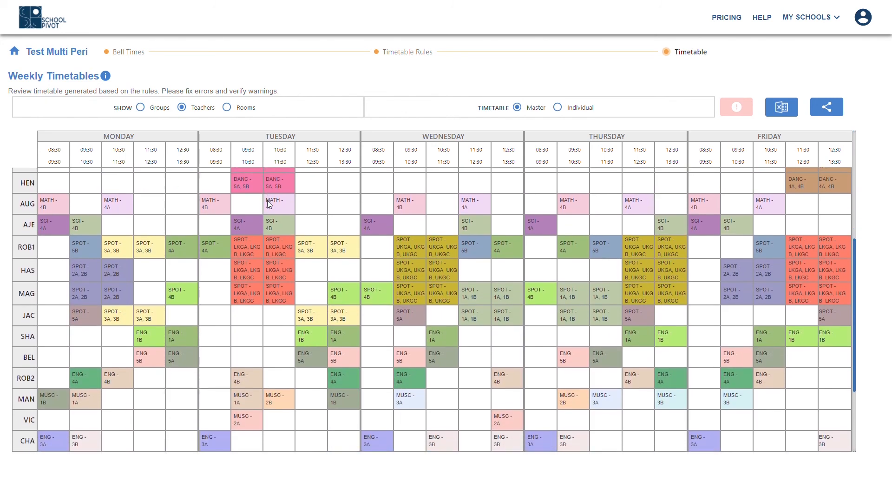
pyautogui.scroll(-2, 268, 203)
pyautogui.scroll(-1, 268, 204)
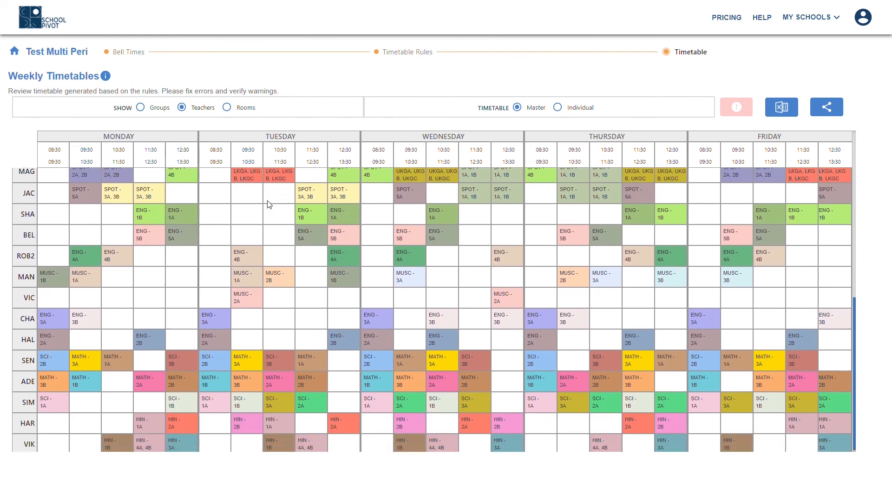
pyautogui.click(228, 108)
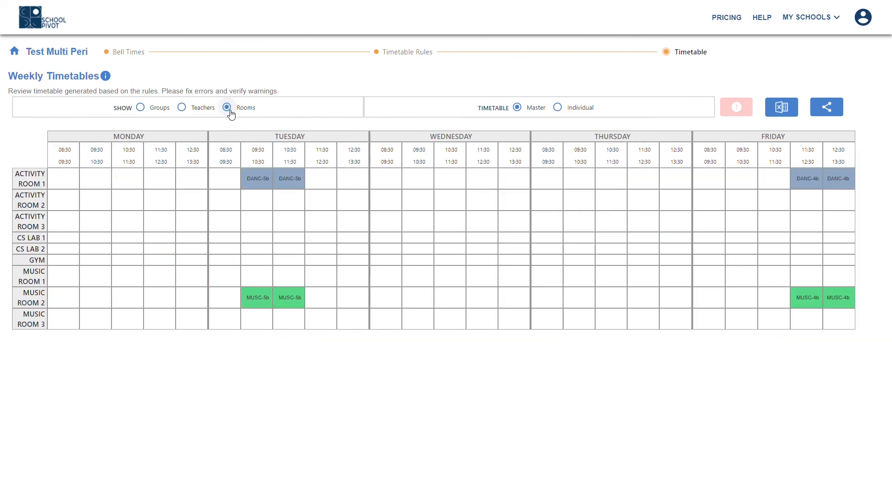
# - Show the individual weekly timetables for groups and examine the kindergarten ones from LKGA to UKGB
pyautogui.click(141, 107)
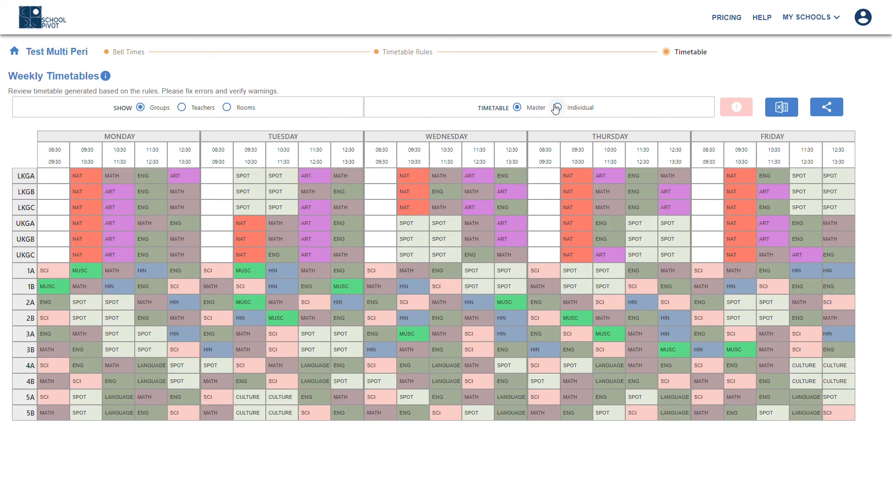
pyautogui.click(558, 109)
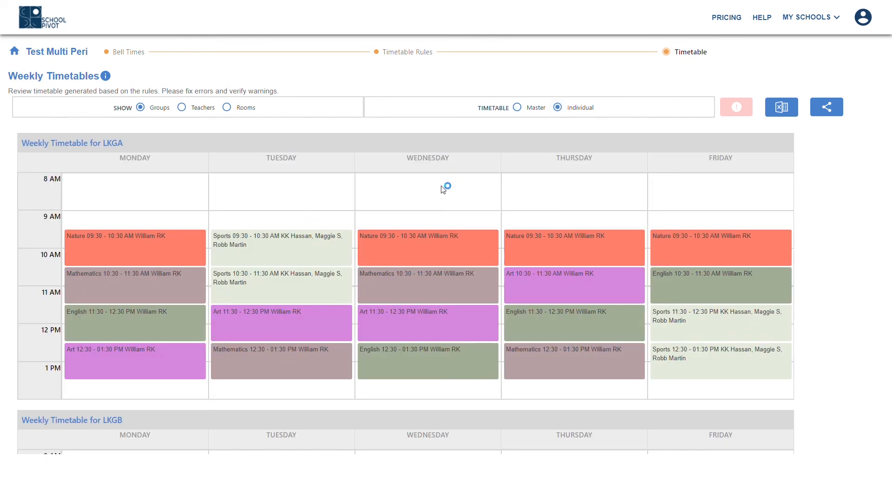
pyautogui.scroll(-2, 443, 187)
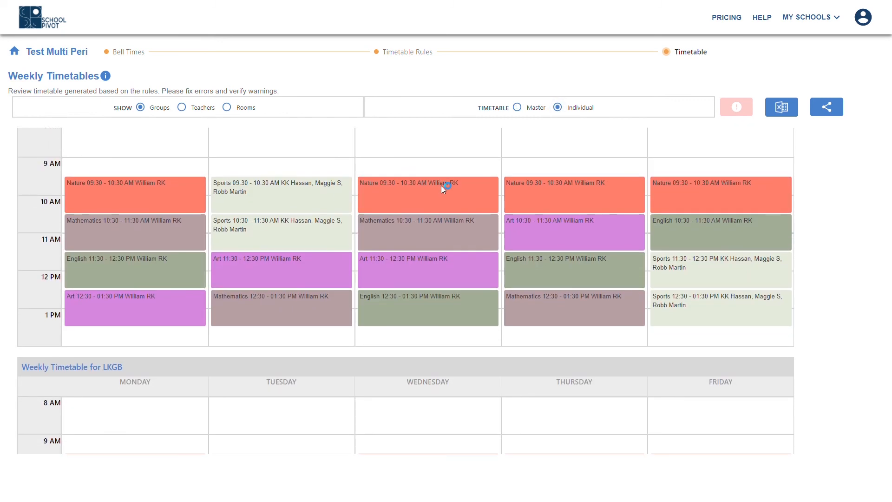
pyautogui.scroll(2, 441, 186)
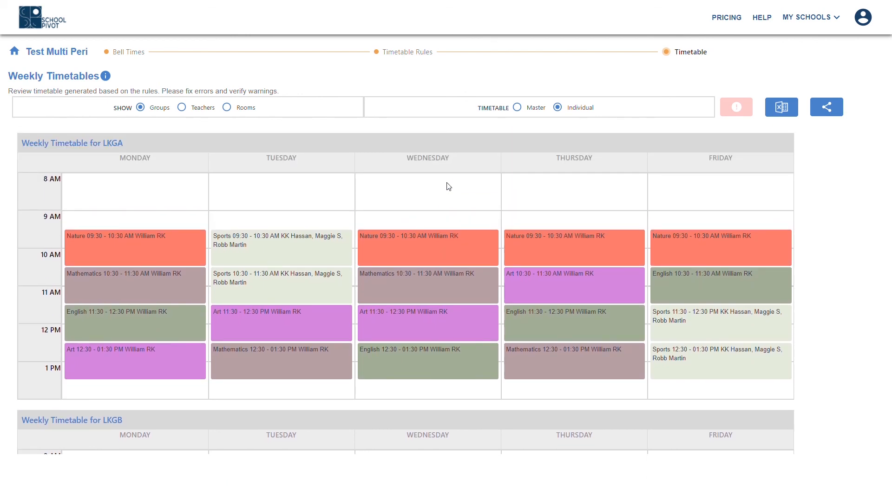
pyautogui.scroll(-2, 449, 187)
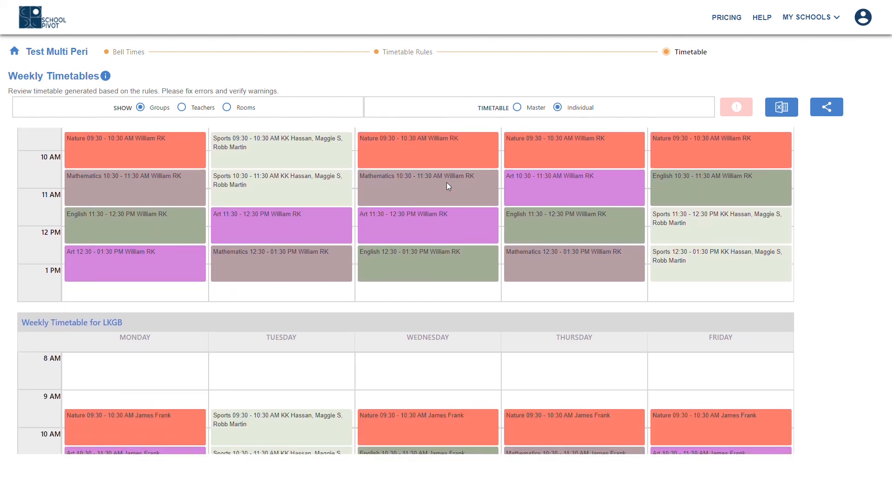
pyautogui.scroll(-4, 449, 187)
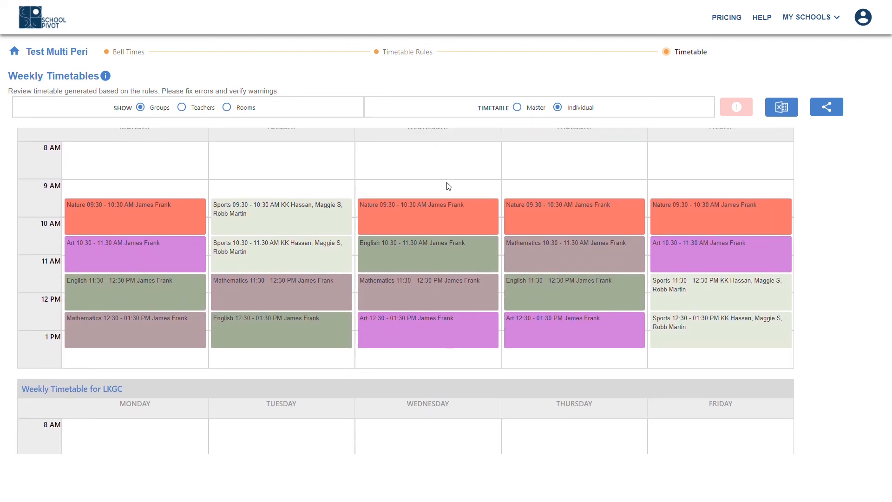
pyautogui.scroll(-3, 449, 186)
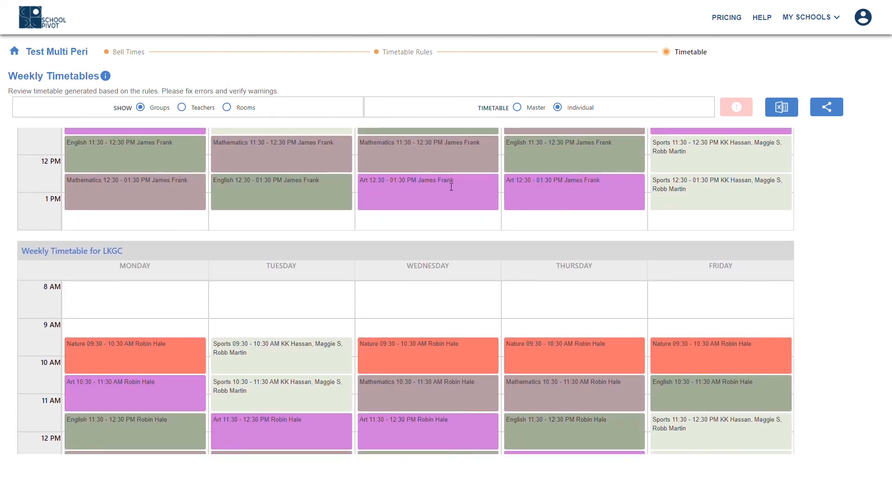
pyautogui.scroll(-3, 451, 186)
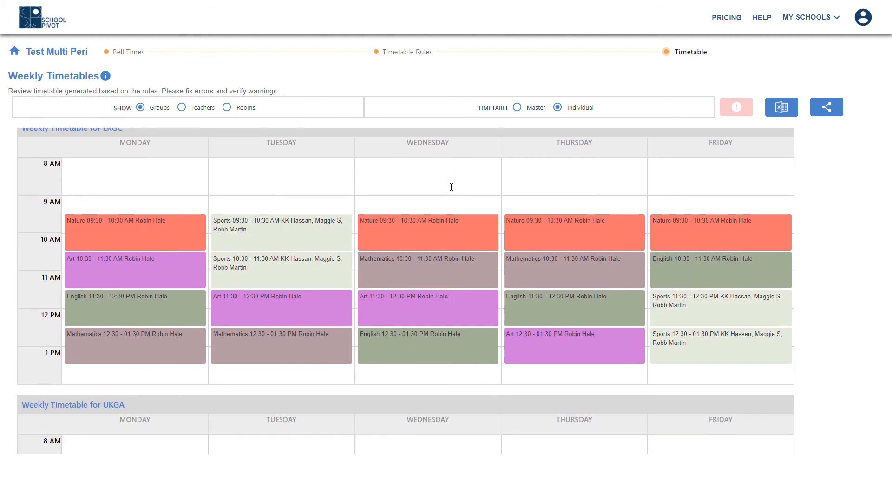
pyautogui.scroll(-4, 451, 187)
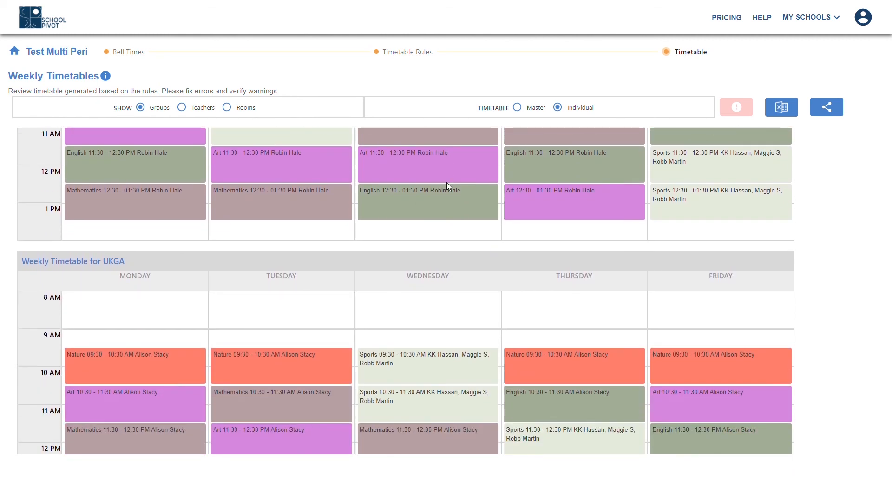
pyautogui.scroll(-4, 449, 186)
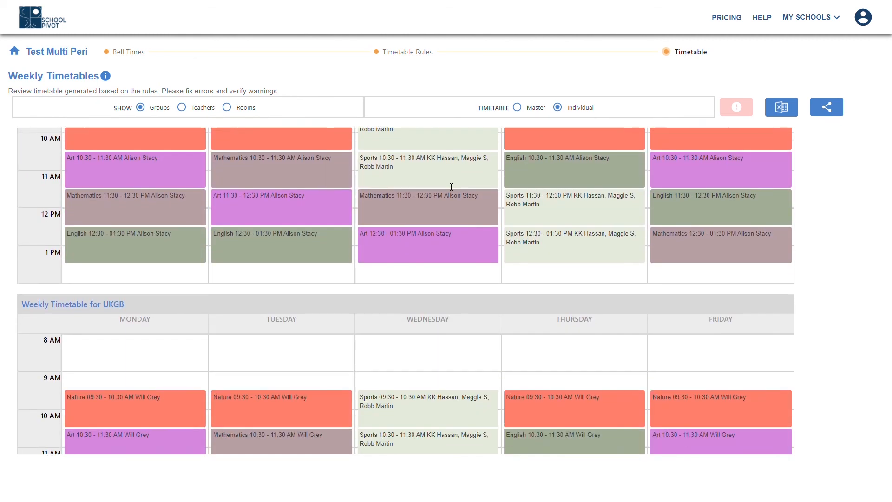
# - Examine the individual weekly timetables of elementary groups 1A, 1B, 2A and 2B
pyautogui.scroll(-15, 449, 187)
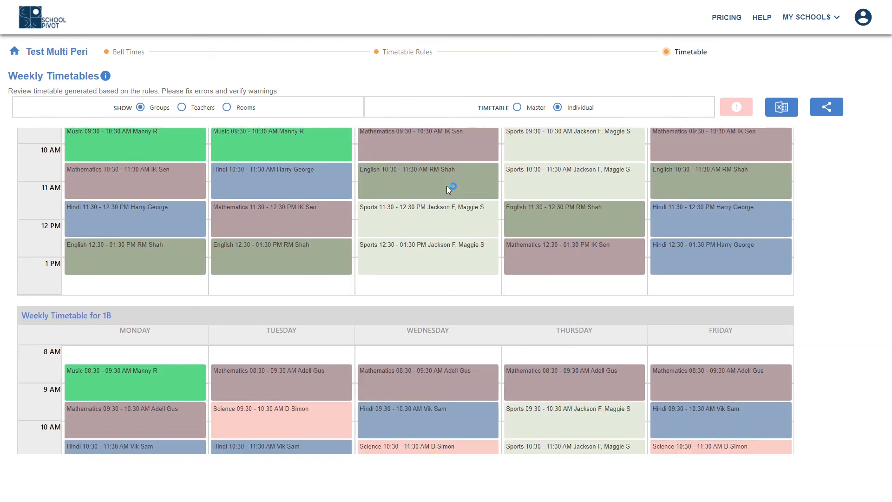
pyautogui.scroll(-2, 449, 188)
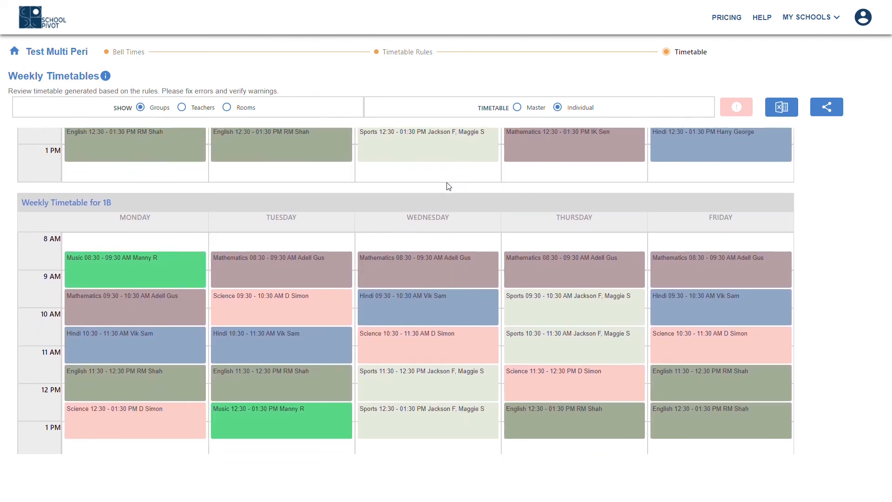
pyautogui.scroll(-3, 449, 186)
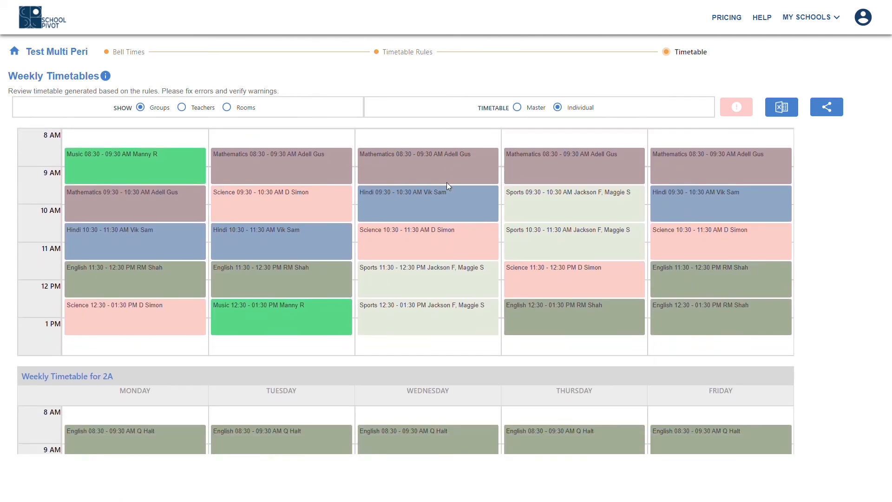
pyautogui.scroll(-4, 448, 186)
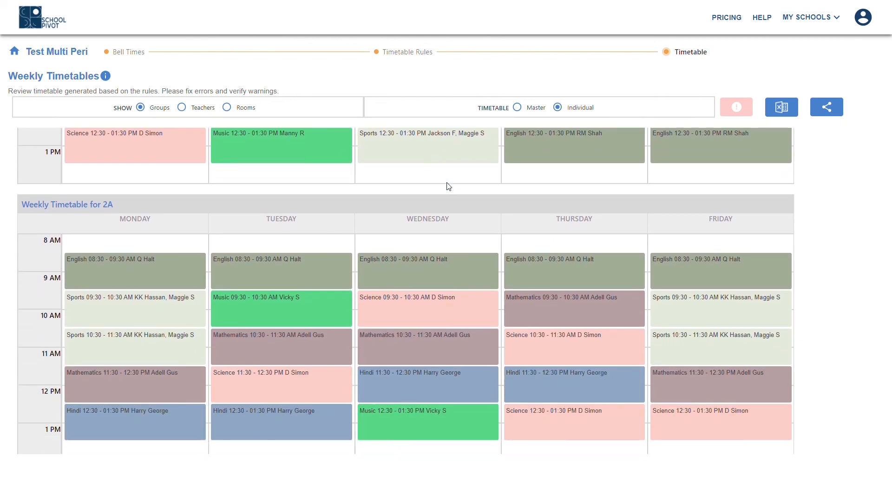
pyautogui.scroll(-3, 447, 183)
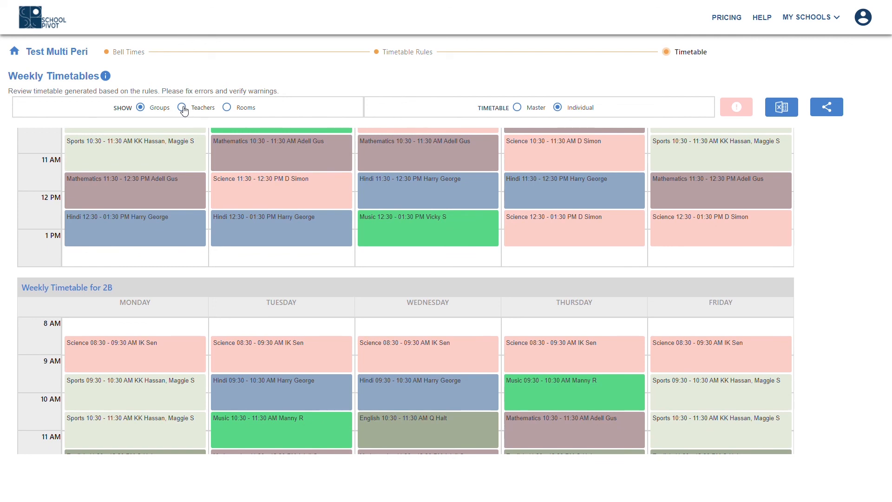
# - Show the individual weekly timetables for teachers and examine those of the UKGC and 5A group teachers
pyautogui.click(191, 110)
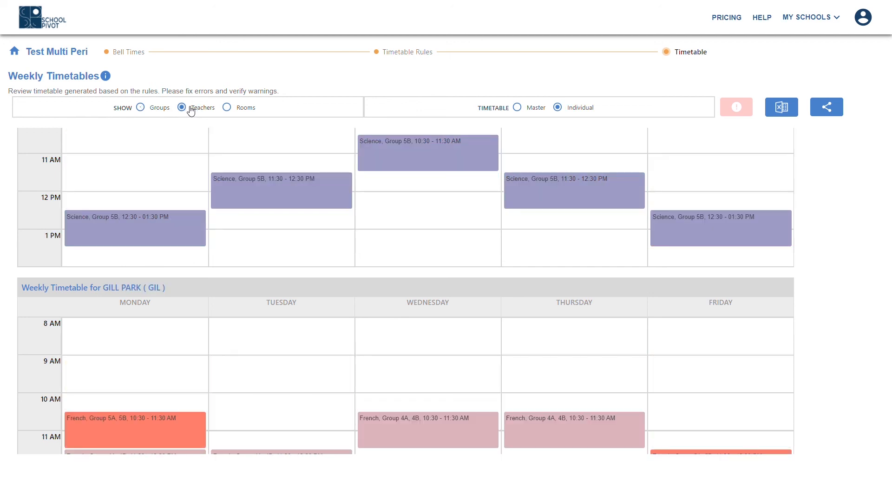
pyautogui.scroll(2, 336, 195)
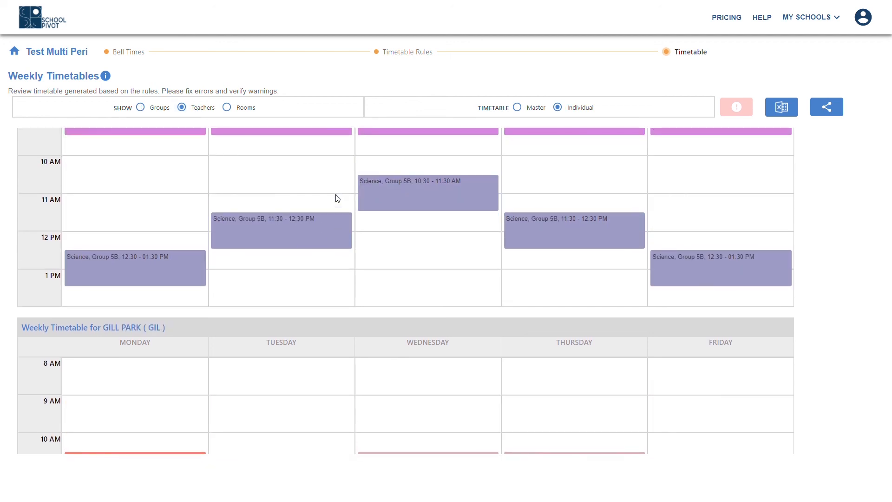
pyautogui.scroll(-10, 336, 195)
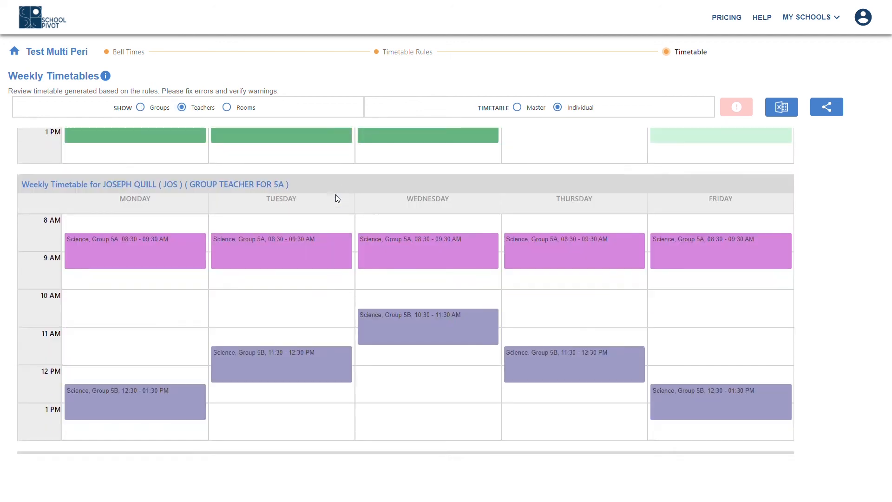
pyautogui.scroll(-5, 337, 198)
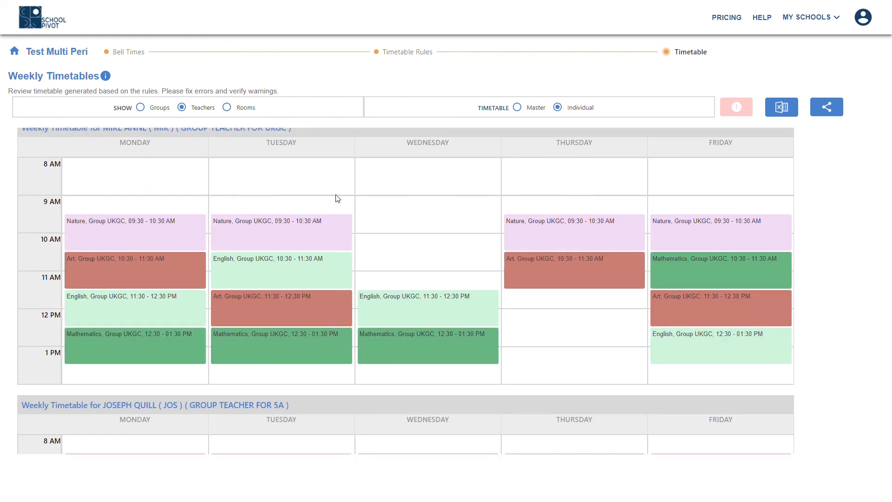
pyautogui.scroll(-4, 336, 196)
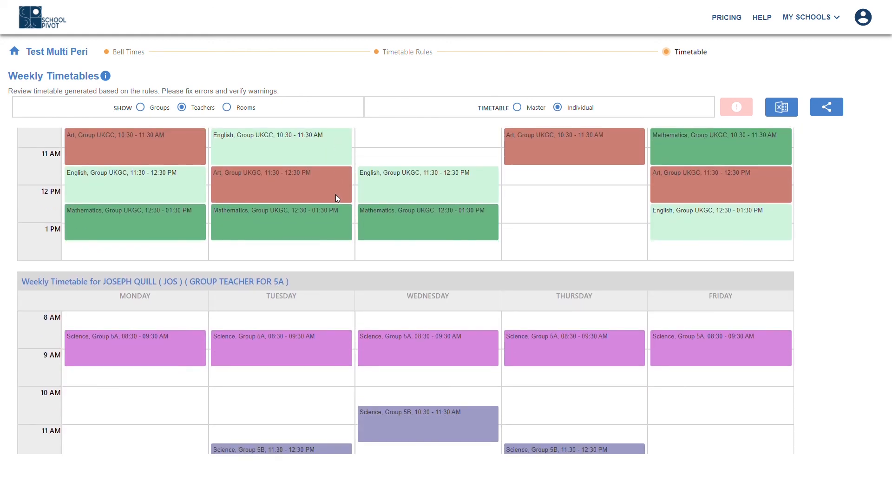
pyautogui.scroll(-4, 337, 199)
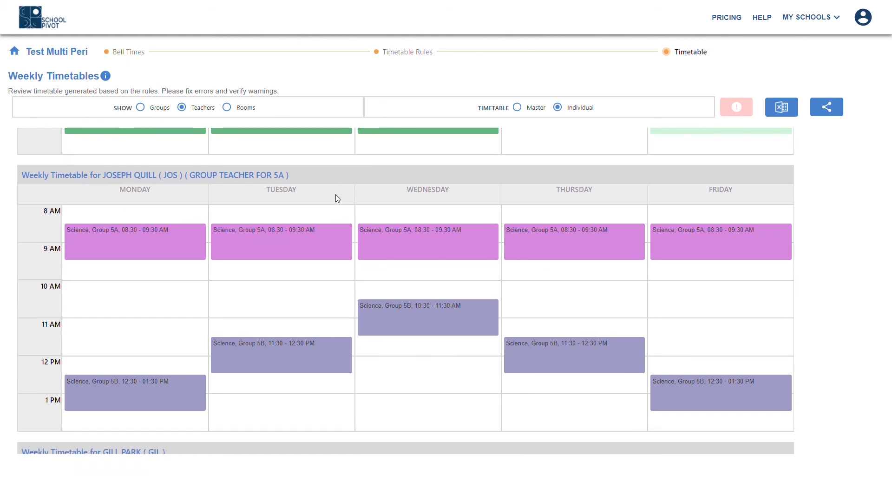
# - Examine the individual weekly timetables of the French, Hindi, Music and Dance teachers and the 4B group teacher
pyautogui.scroll(-6, 337, 198)
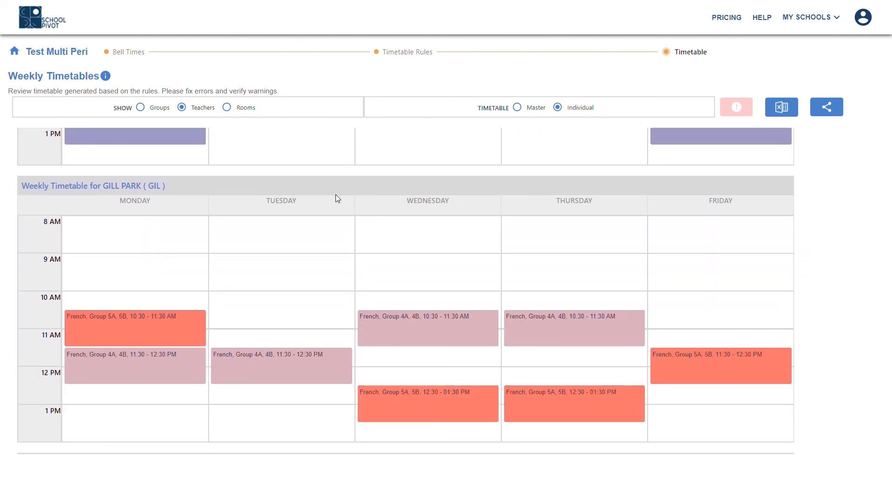
pyautogui.scroll(-3, 336, 196)
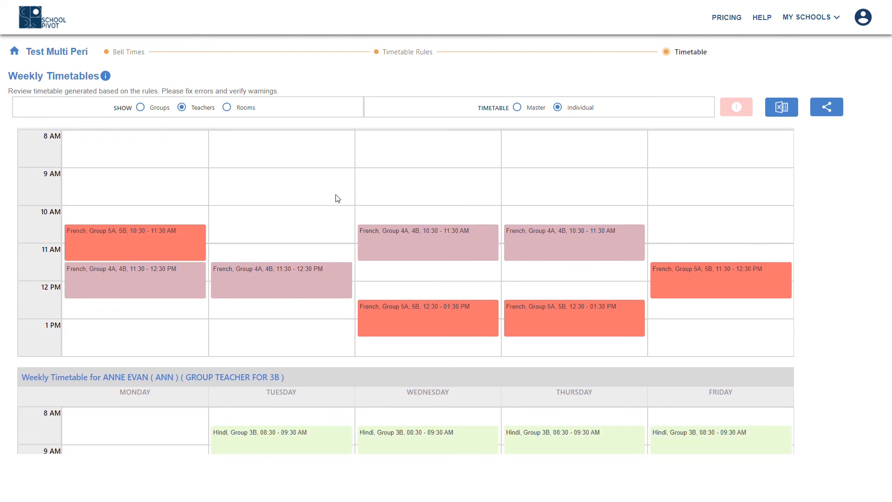
pyautogui.scroll(-5, 337, 198)
pyautogui.scroll(-1, 338, 198)
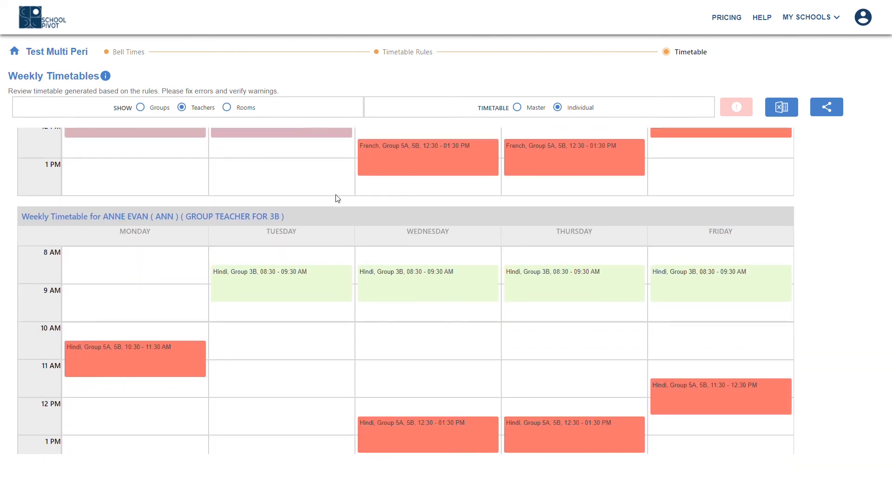
pyautogui.scroll(-4, 338, 199)
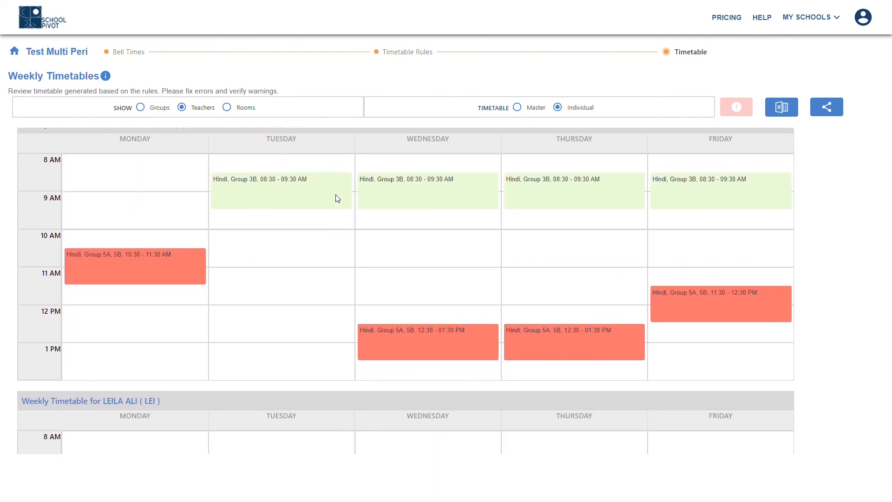
pyautogui.scroll(-8, 337, 198)
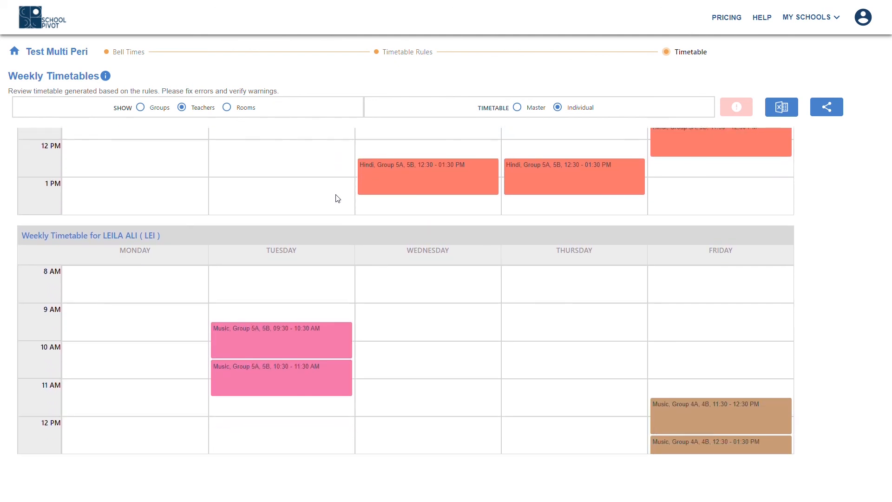
pyautogui.scroll(-7, 337, 198)
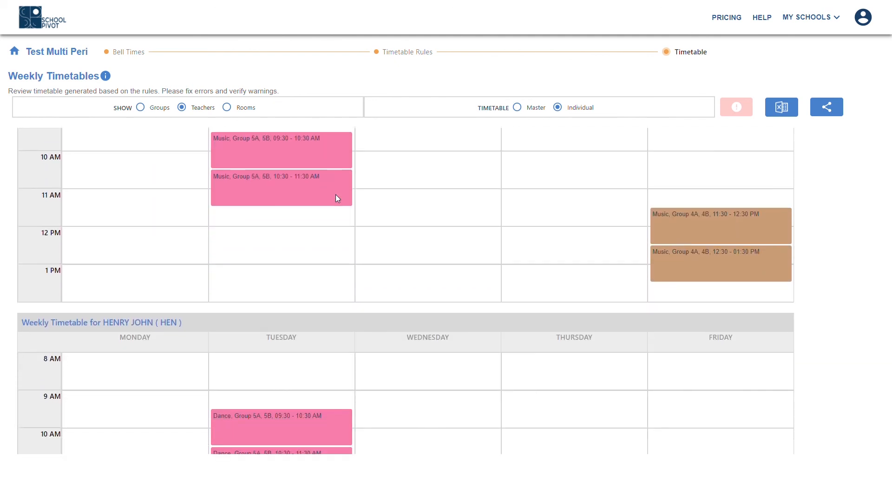
pyautogui.scroll(-7, 337, 198)
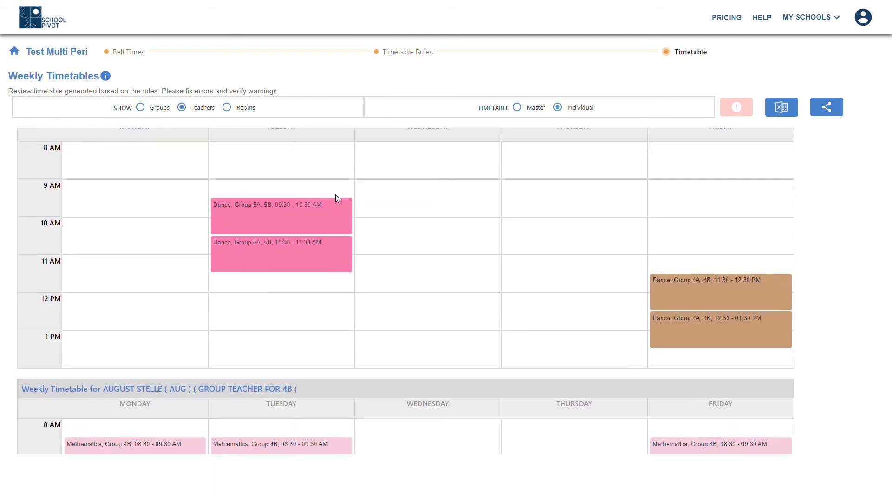
pyautogui.scroll(-6, 336, 198)
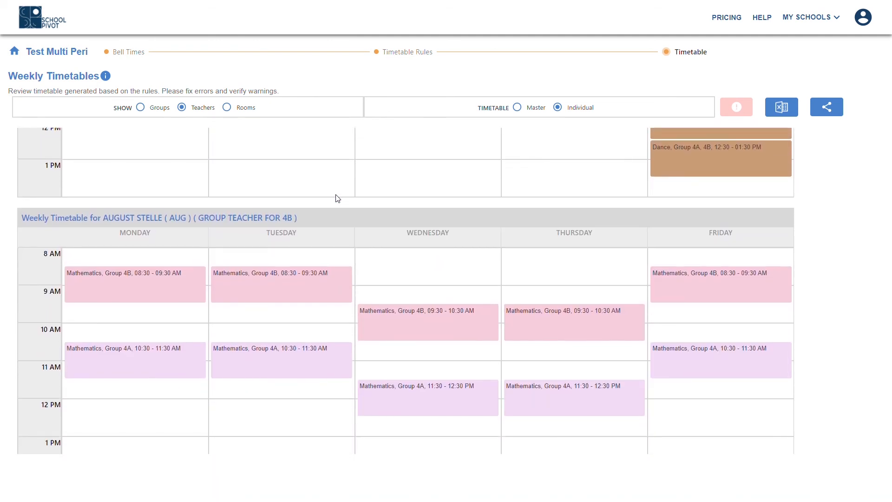
# - Examine the individual weekly timetables of the 4B and 4A group teachers
pyautogui.scroll(-5, 337, 199)
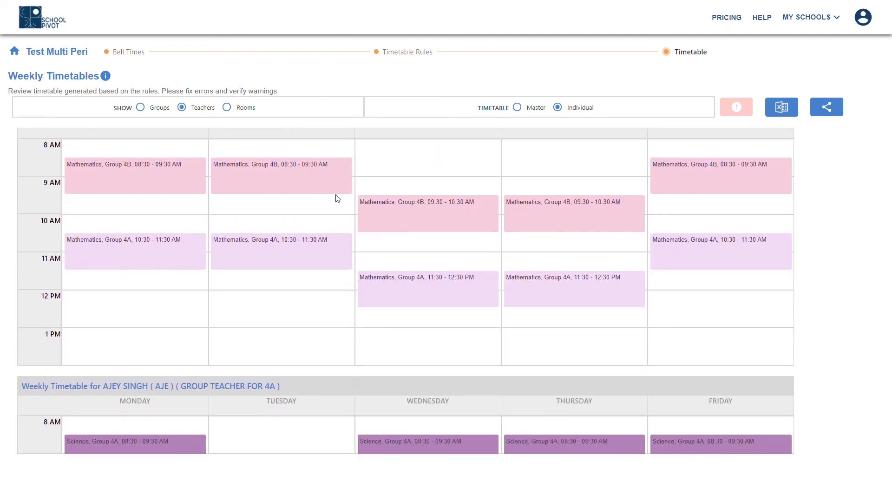
pyautogui.scroll(-6, 335, 197)
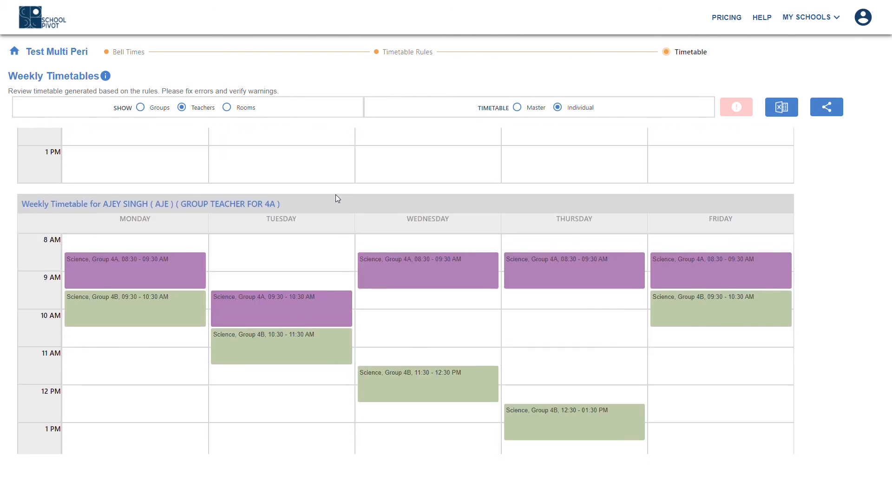
# - Show the individual weekly timetables for rooms and examine those of the music rooms, the gym and the activity rooms
pyautogui.click(226, 107)
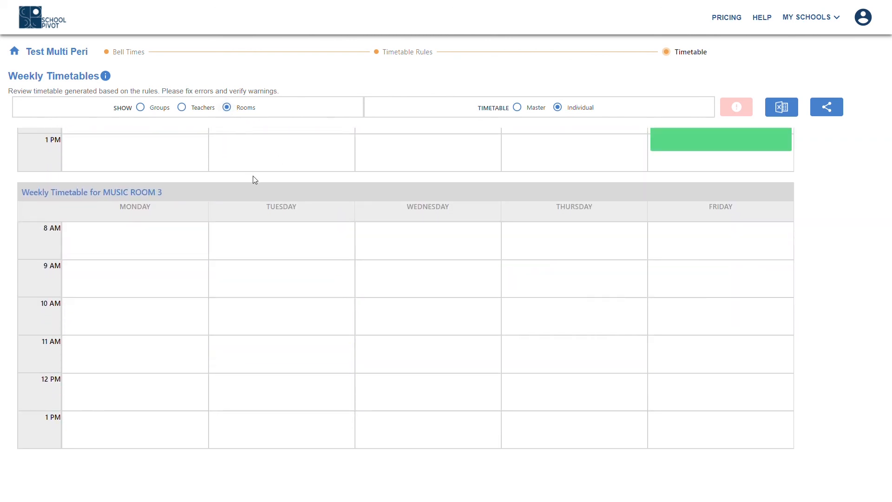
pyautogui.scroll(8, 253, 176)
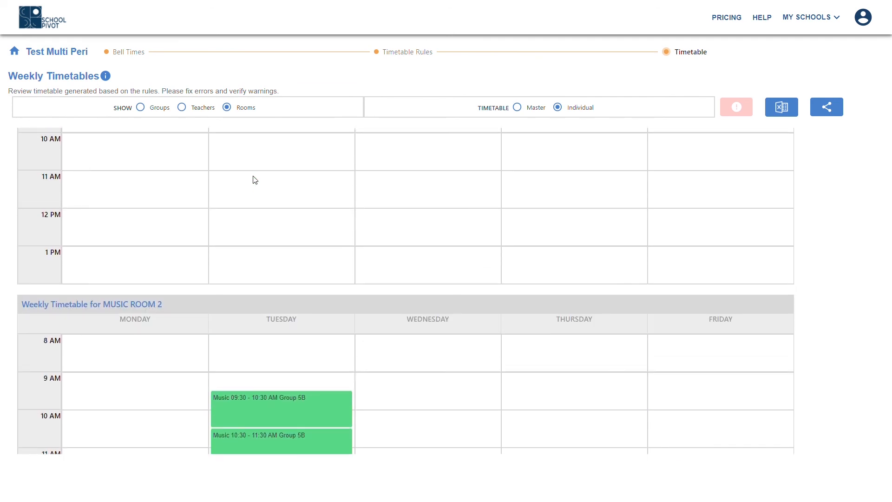
pyautogui.scroll(-3, 255, 180)
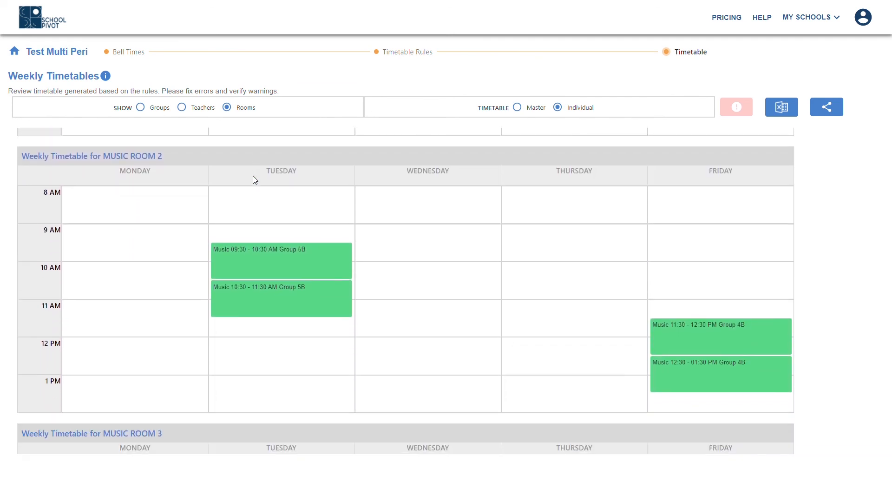
pyautogui.scroll(-10, 254, 177)
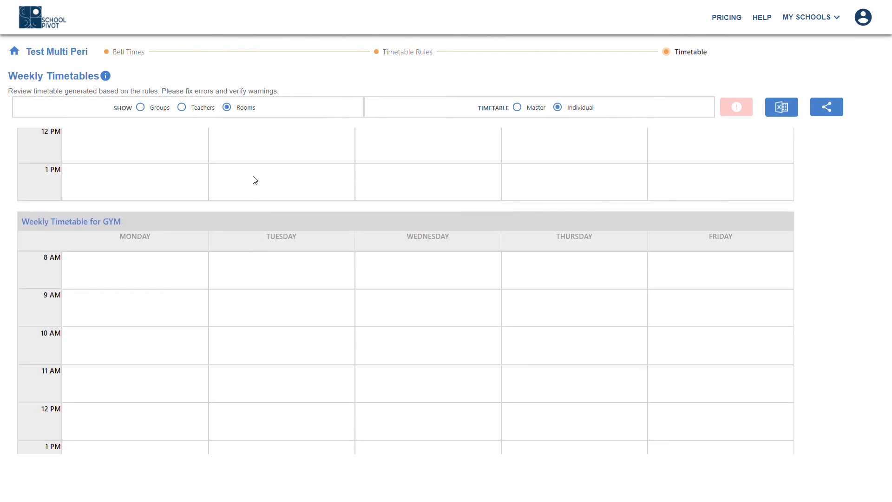
pyautogui.scroll(-15, 254, 180)
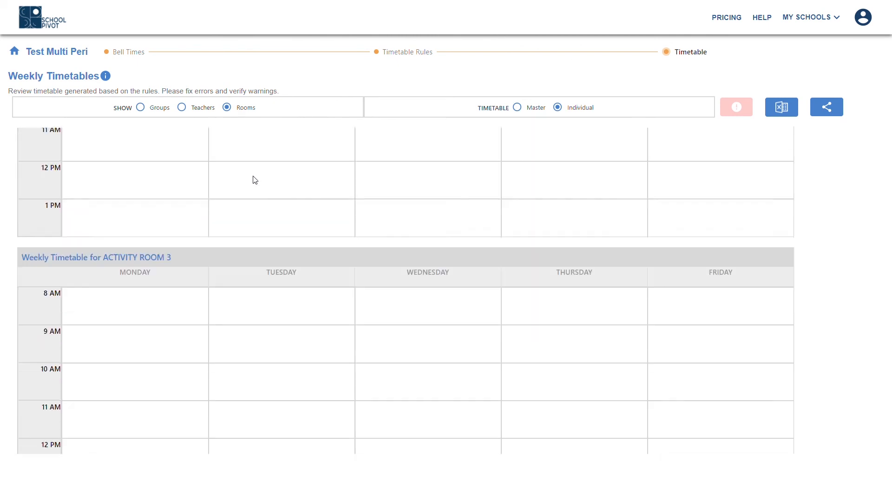
pyautogui.scroll(10, 255, 180)
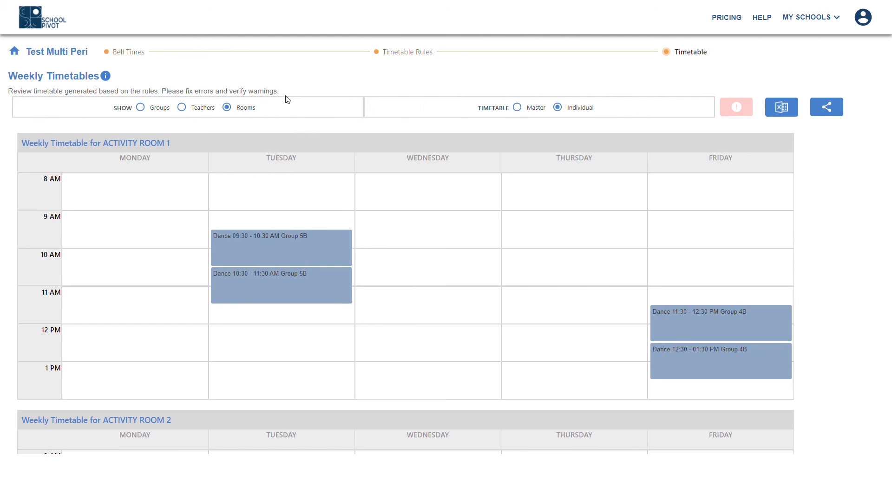
# - Show the master weekly timetable for groups and generate the Excel export of the timetable
pyautogui.click(140, 108)
pyautogui.click(518, 110)
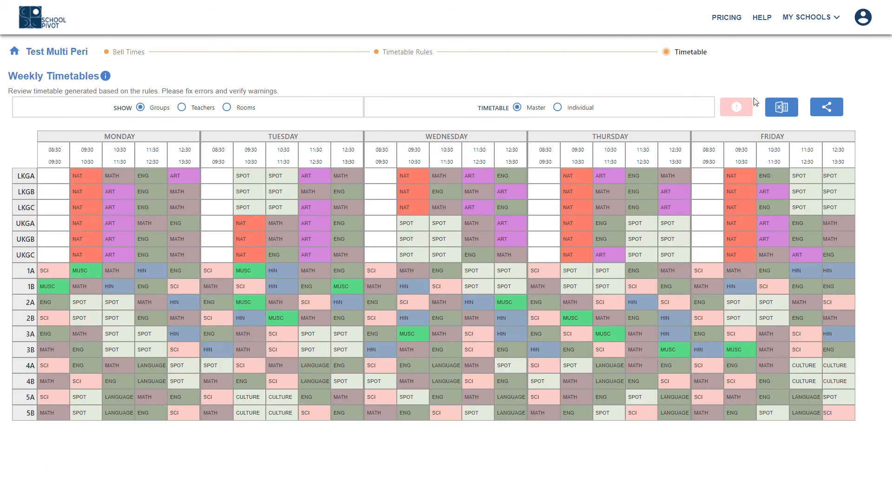
pyautogui.click(784, 113)
# - Check the timetable's error and warning summary, and view the share links for the teacher, group and room timetables
pyautogui.click(738, 117)
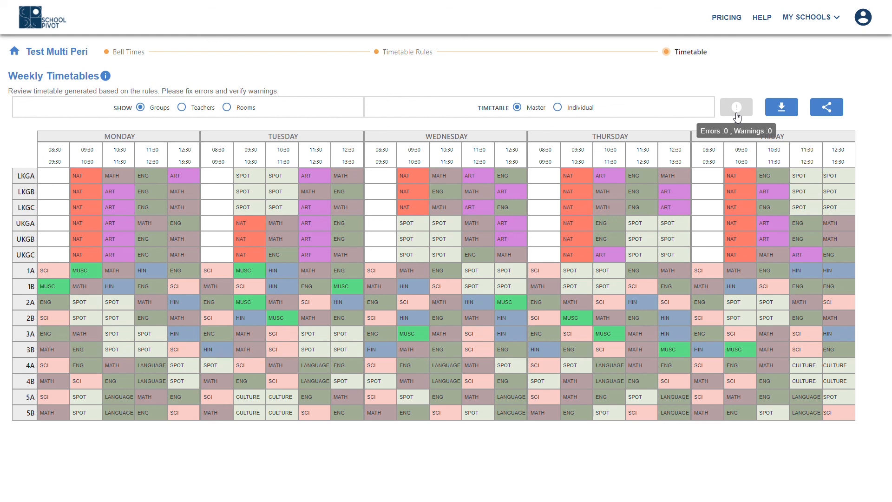
pyautogui.click(827, 107)
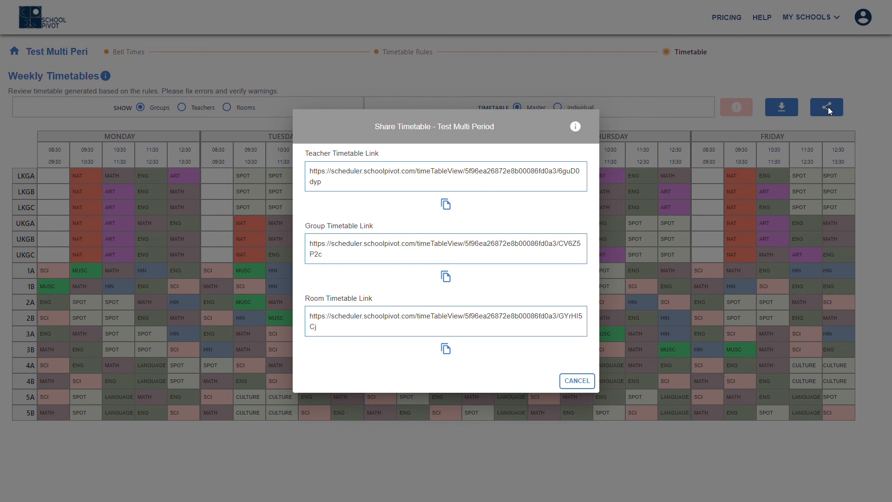
pyautogui.click(617, 340)
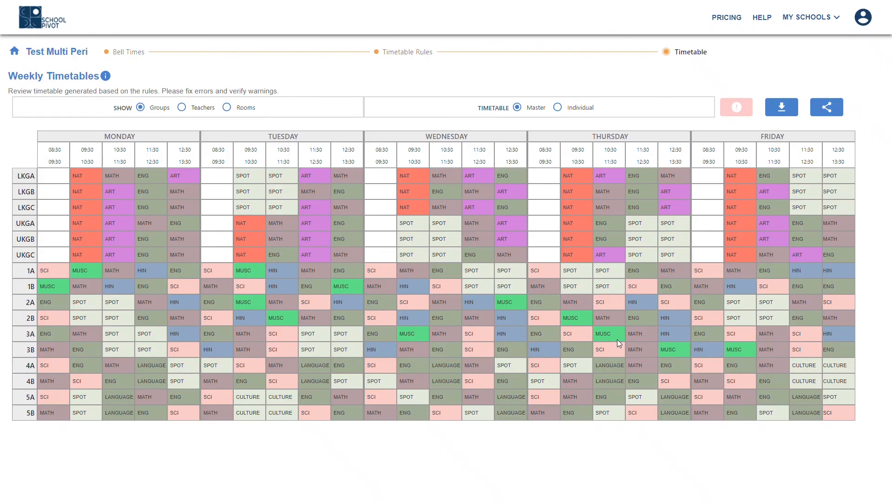